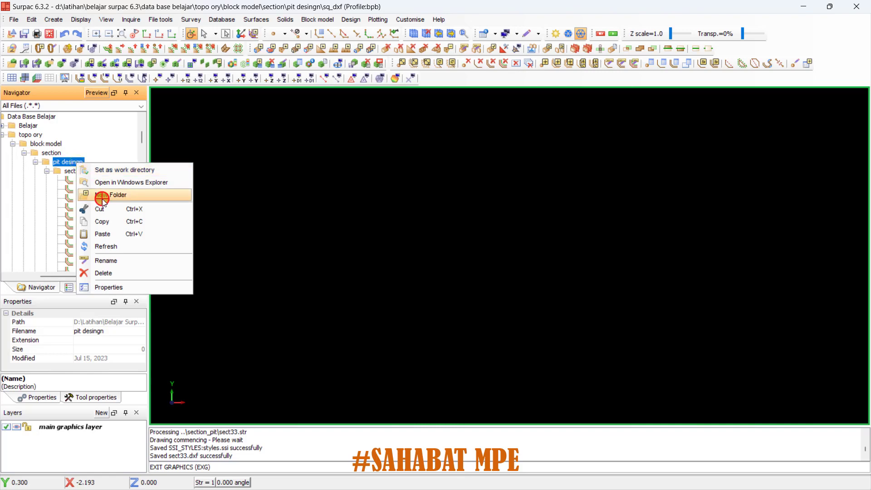
# Create a new folder named situasi_mining inside the pit desingn folder
pyautogui.click(104, 196)
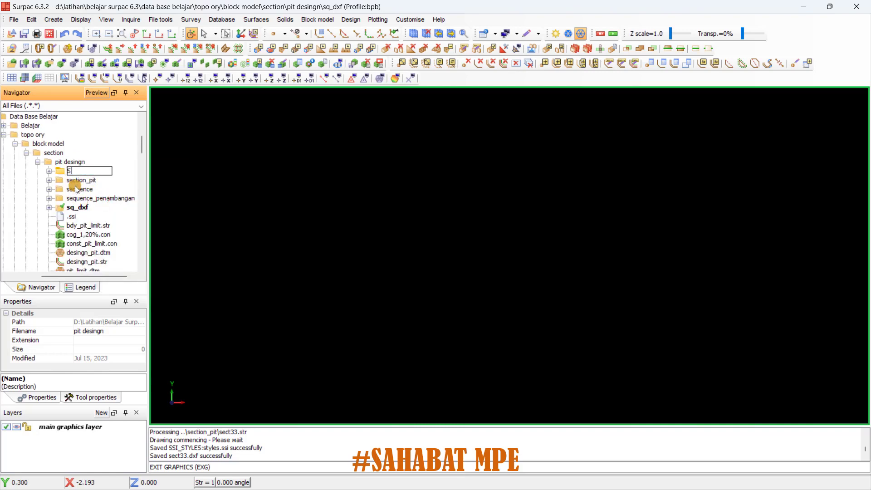
pyautogui.write('Situasi_mininf')
pyautogui.press('Return')
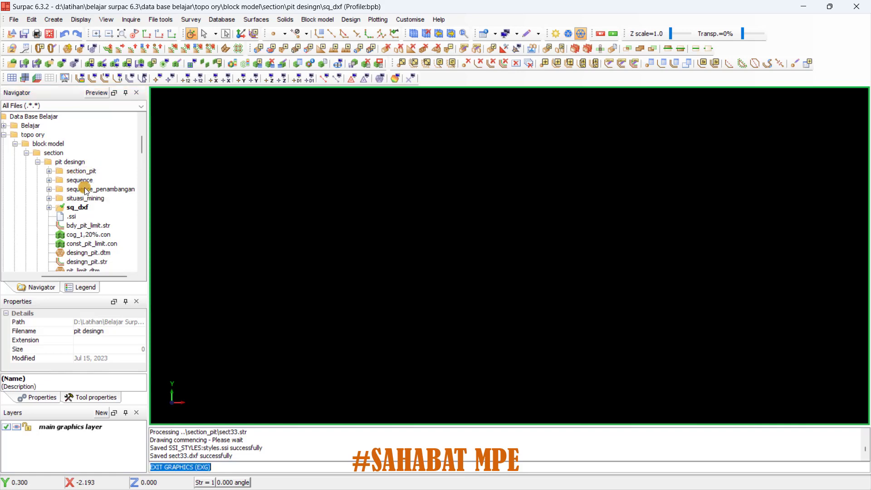
# Convert topo_ory.str to ArcInfo Shapefiles format with the .shp extension, keeping the overwrite confirmation enabled
pyautogui.scroll(-6, 84, 195)
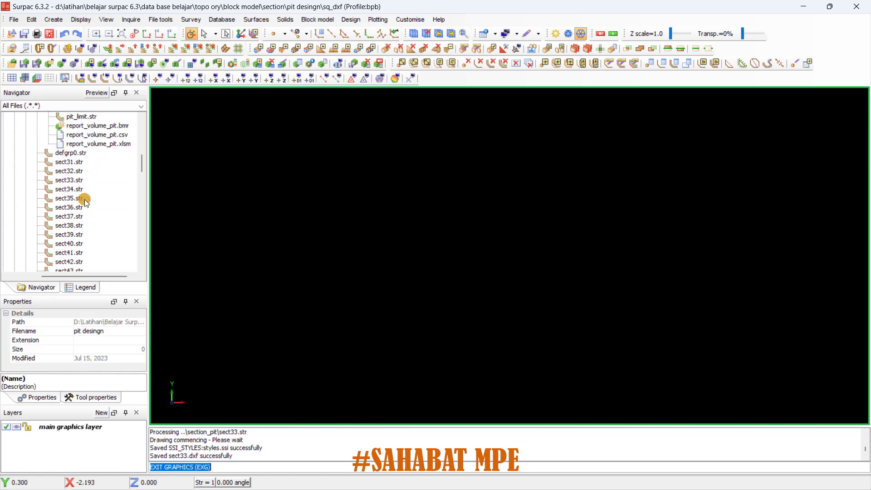
pyautogui.scroll(-10, 85, 200)
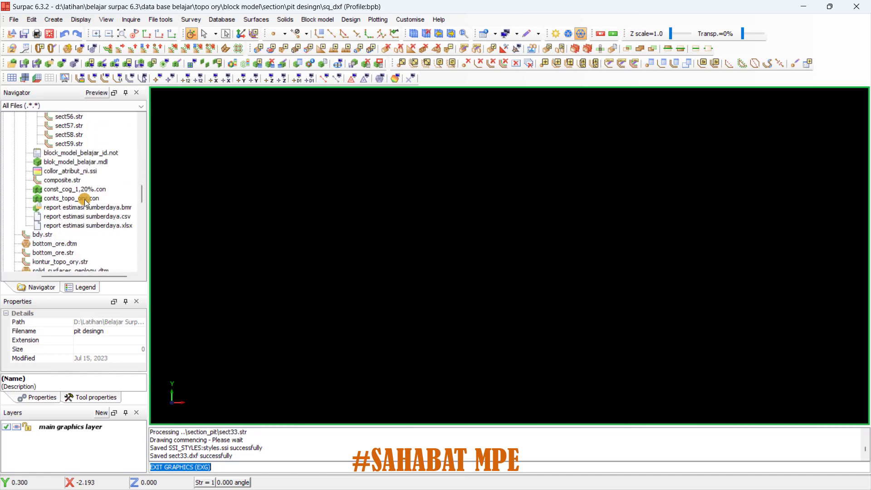
pyautogui.scroll(-2, 85, 201)
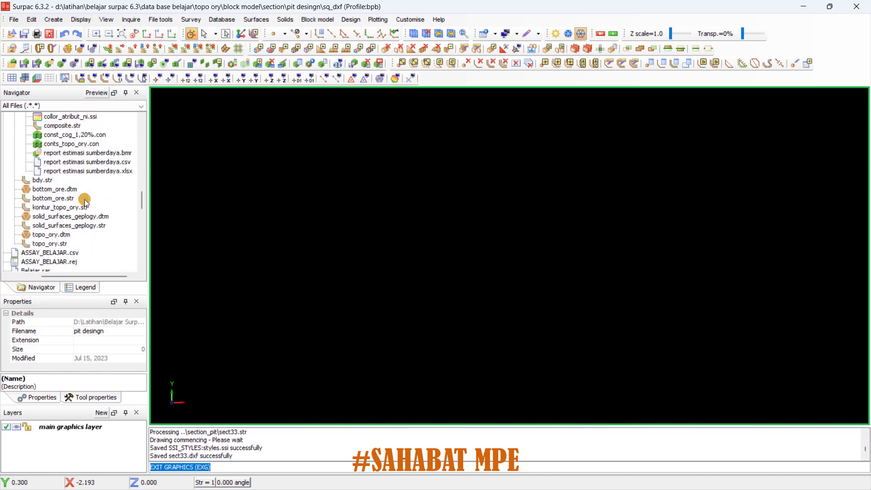
pyautogui.click(62, 244)
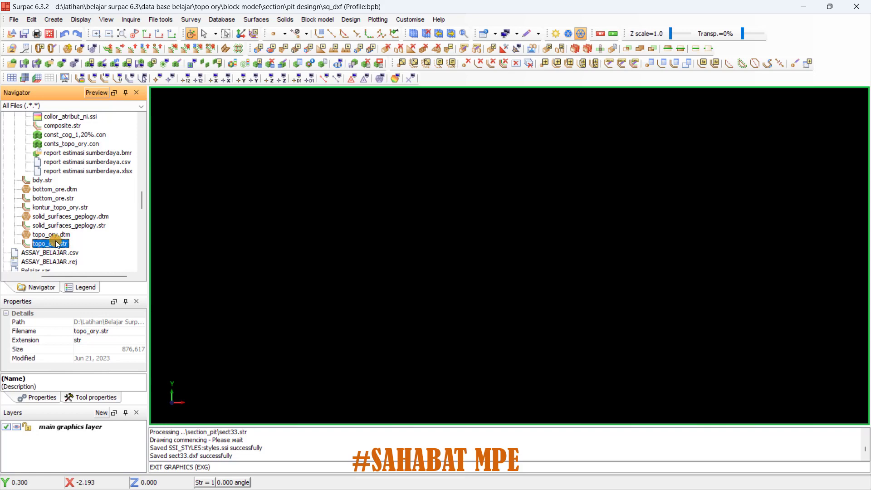
pyautogui.rightClick(55, 243)
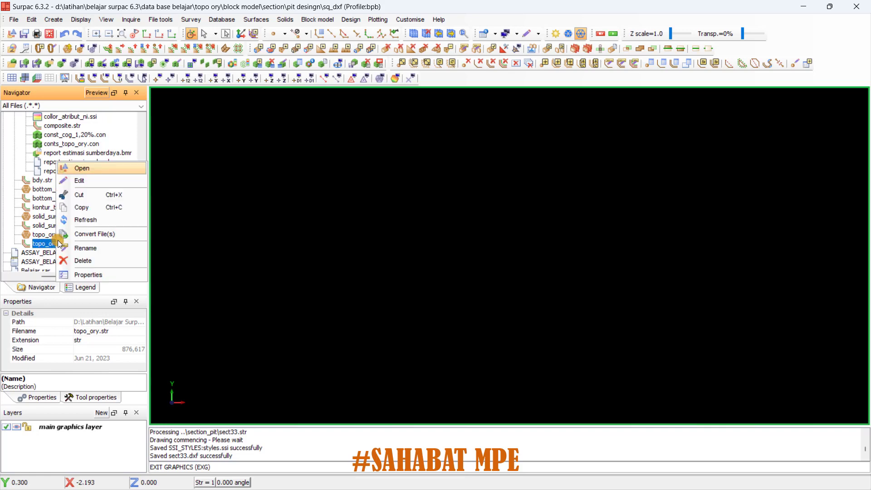
pyautogui.click(81, 234)
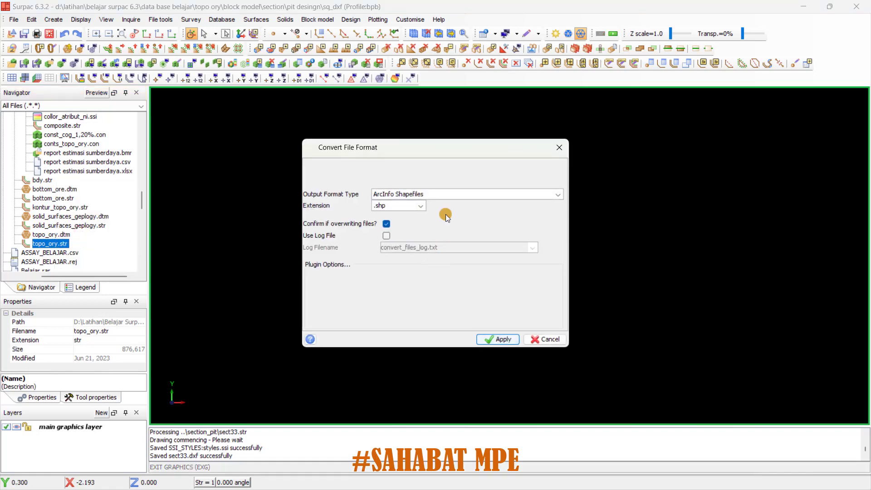
pyautogui.click(442, 194)
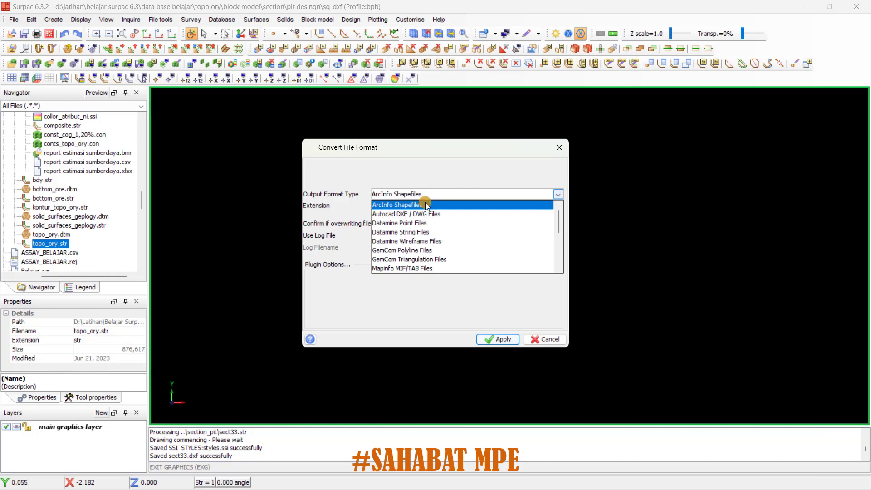
pyautogui.click(425, 203)
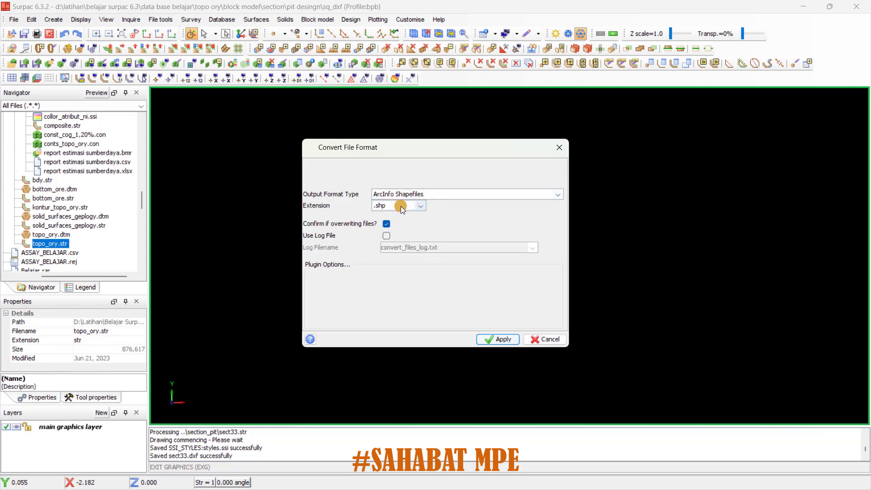
pyautogui.click(491, 339)
# Set the situasi_mining folder as the work directory
pyautogui.scroll(5, 89, 190)
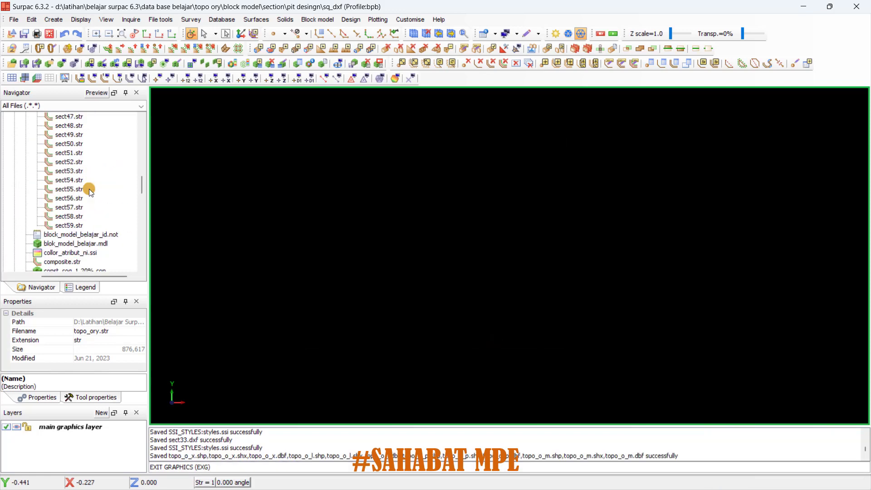
pyautogui.scroll(15, 89, 189)
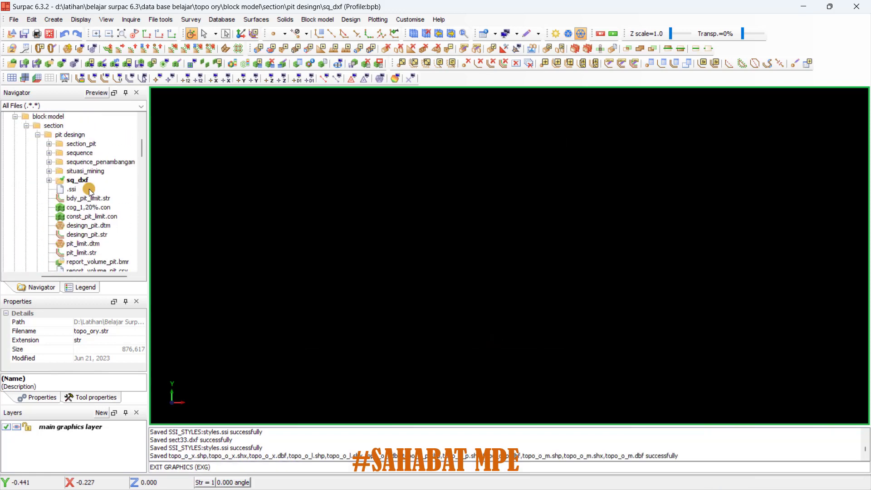
pyautogui.click(92, 172)
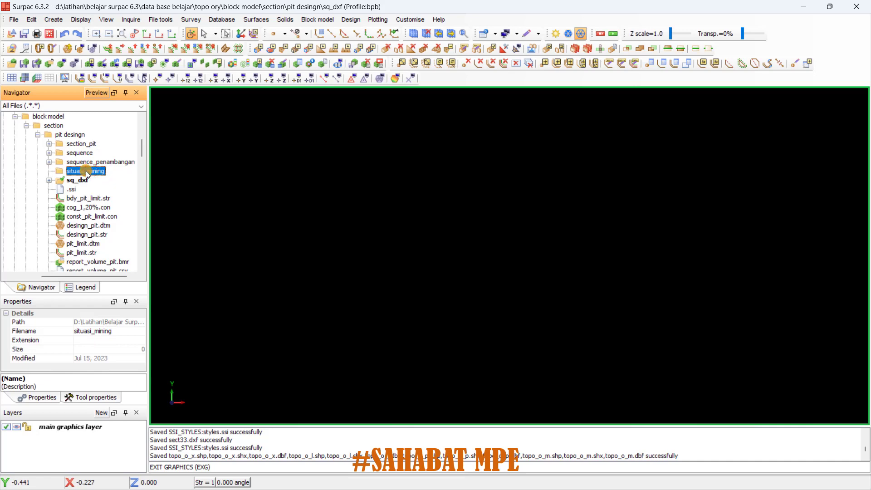
pyautogui.rightClick(87, 171)
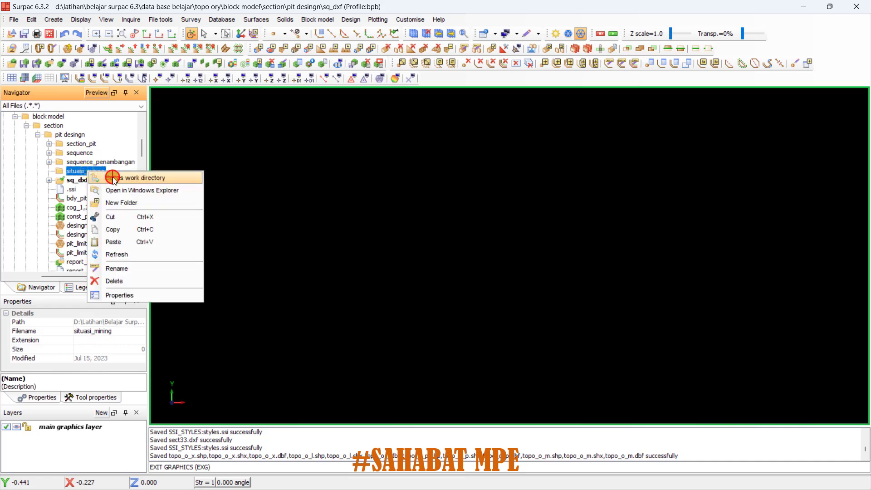
pyautogui.click(112, 177)
# Convert topo_ory.str to ArcInfo Shapefiles (.shp) in the situasi_mining work directory and check the folder's contents
pyautogui.scroll(-10, 74, 185)
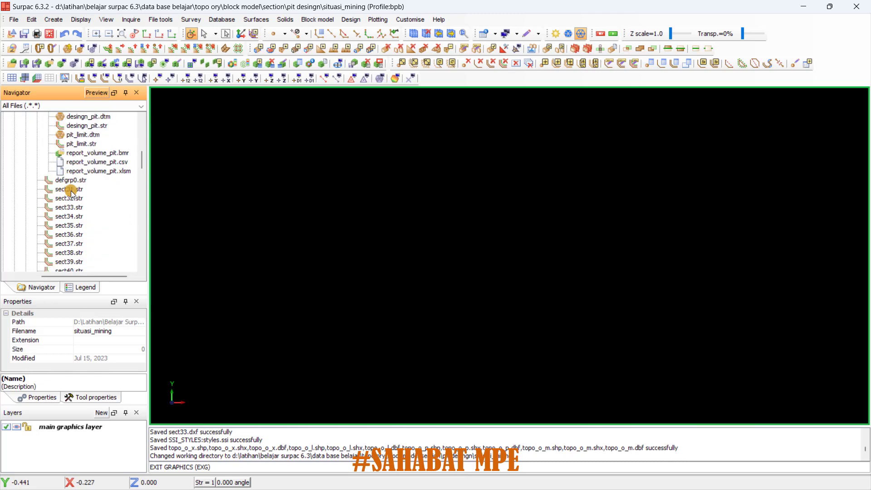
pyautogui.scroll(-10, 71, 192)
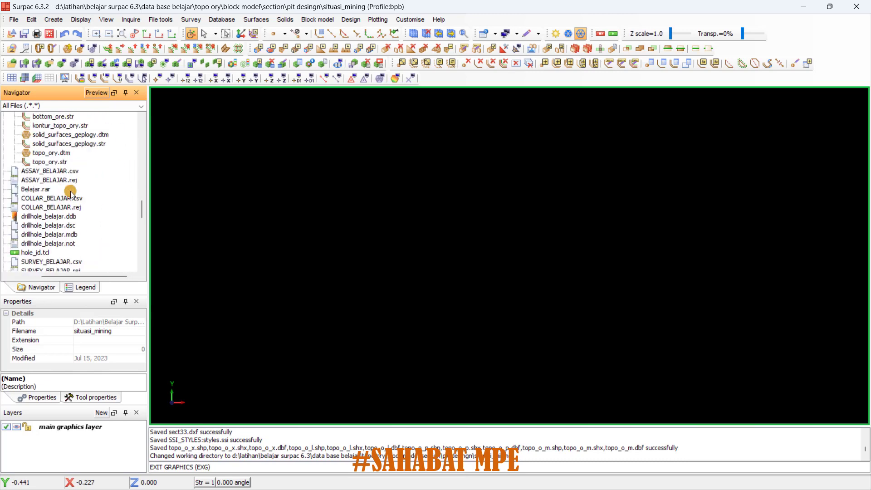
pyautogui.scroll(4, 70, 192)
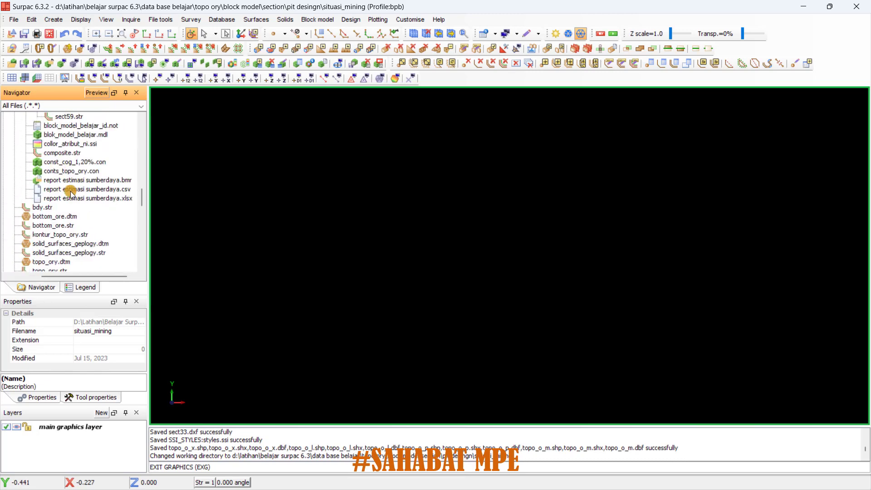
pyautogui.scroll(-1, 71, 193)
pyautogui.click(49, 244)
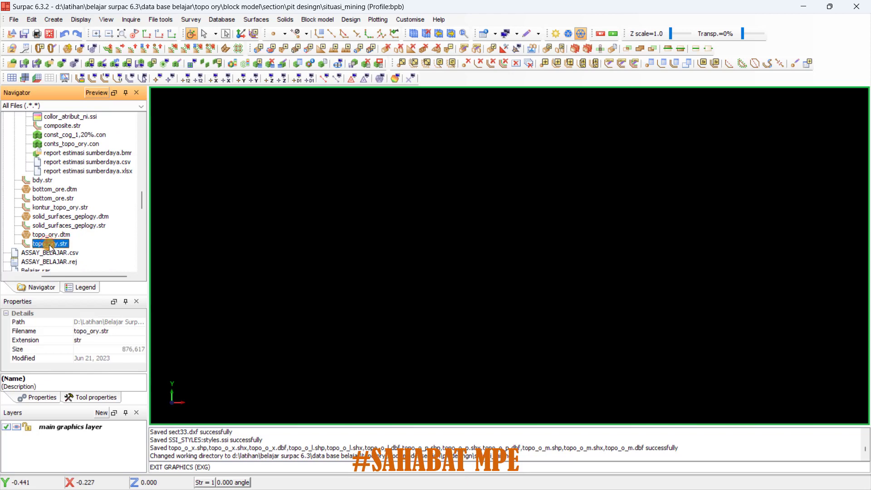
pyautogui.rightClick(49, 244)
pyautogui.click(84, 233)
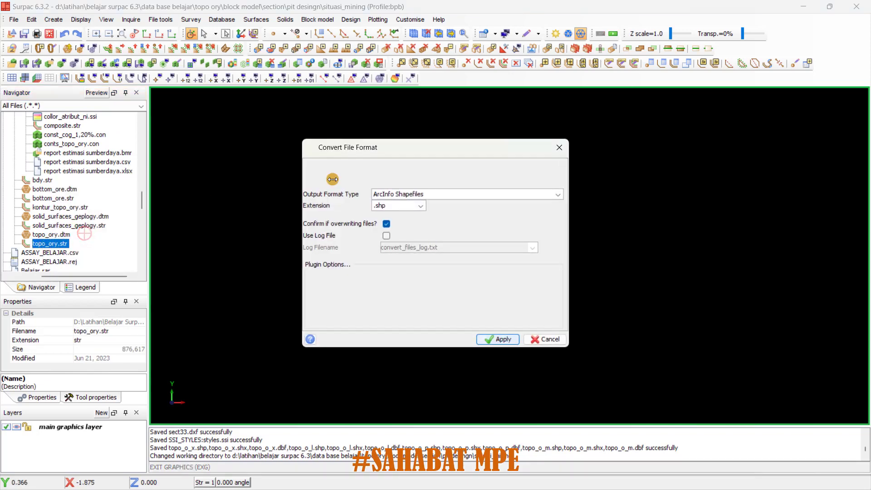
pyautogui.click(496, 340)
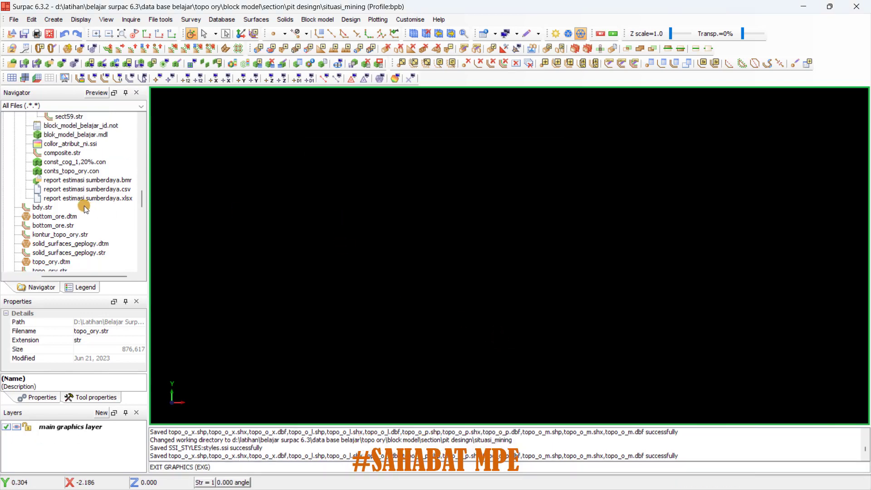
pyautogui.scroll(10, 83, 201)
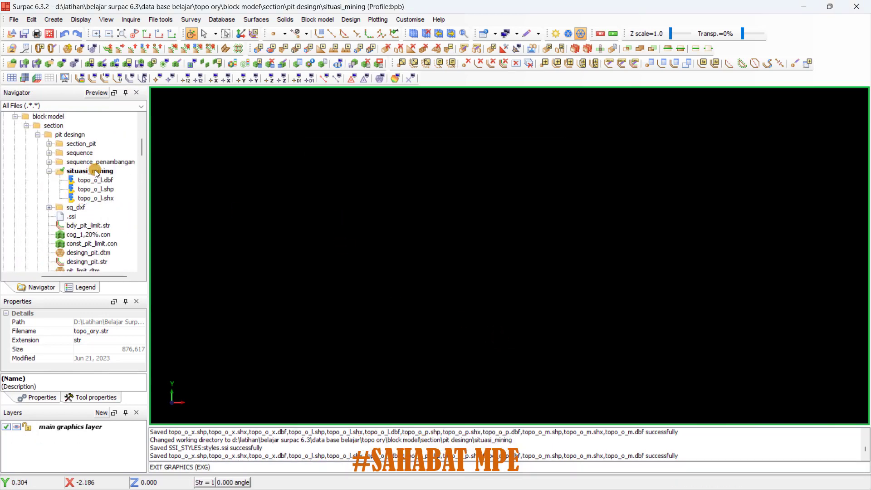
pyautogui.click(49, 171)
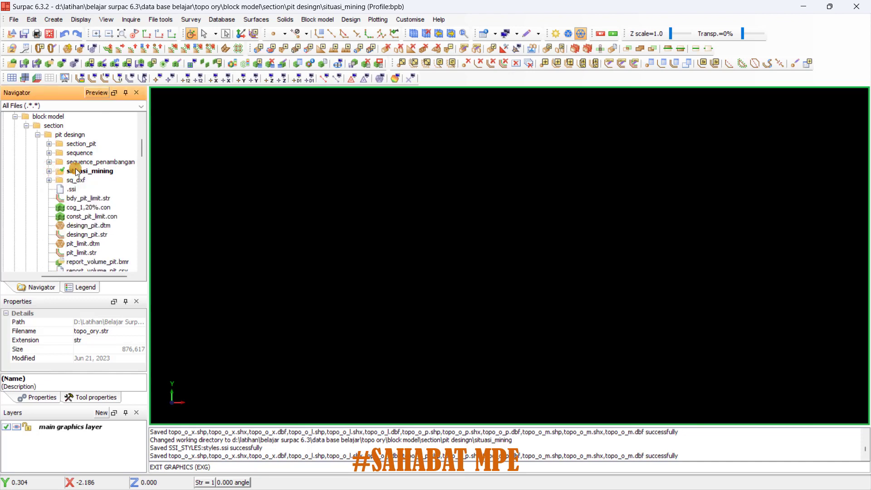
# Create a new folder named Pit_desingn_dxf inside the pit desingn folder
pyautogui.click(84, 255)
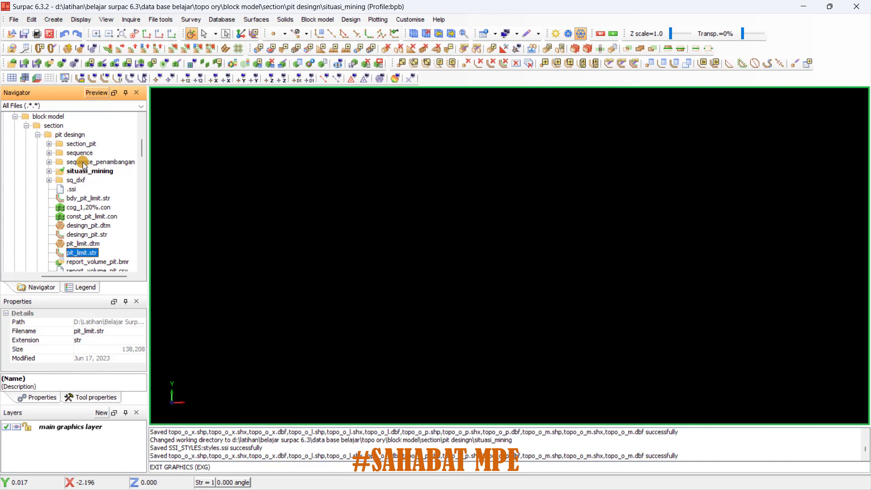
pyautogui.click(74, 135)
pyautogui.rightClick(74, 135)
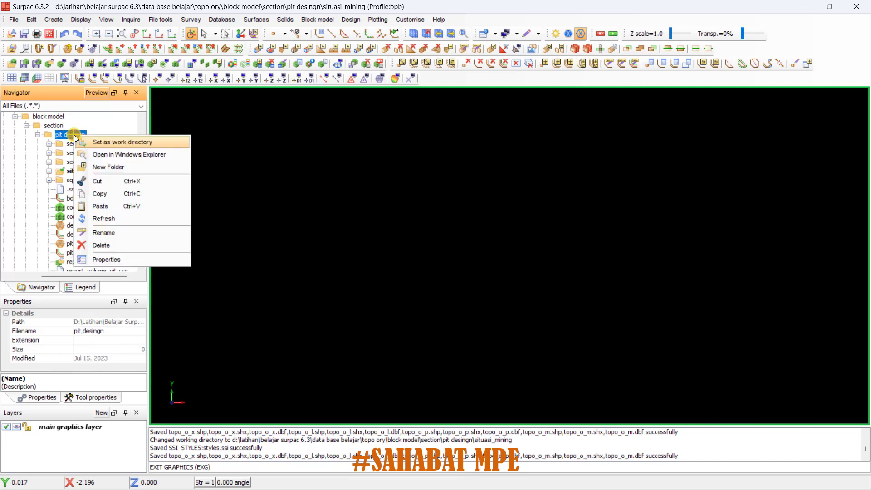
pyautogui.click(87, 167)
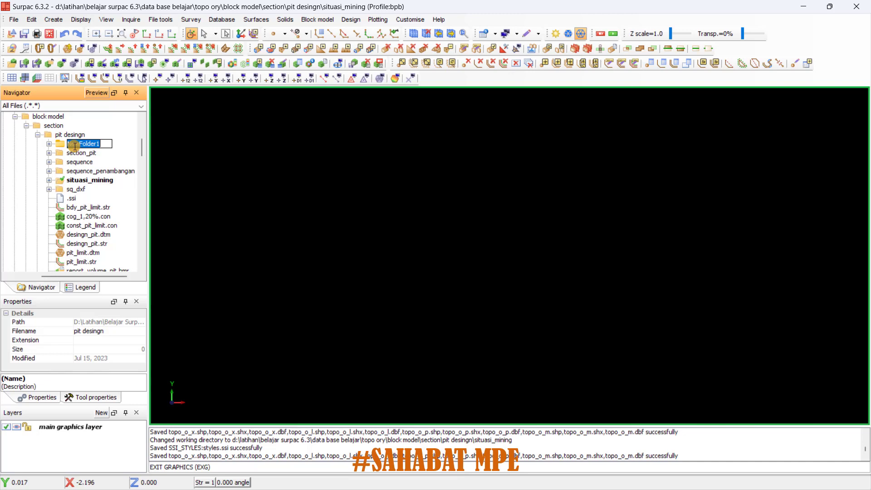
pyautogui.write('F')
pyautogui.write('olde')
pyautogui.write('ng')
pyautogui.write('n_')
pyautogui.write('dx')
pyautogui.write('f')
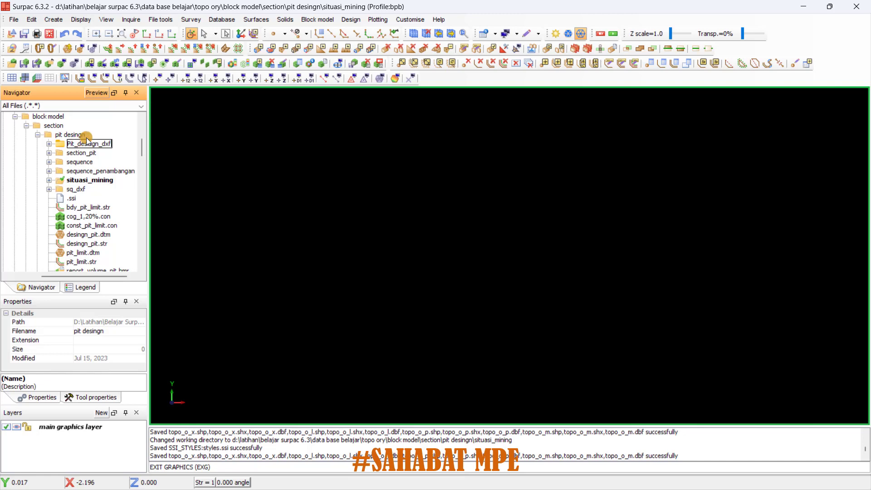
pyautogui.press('Return')
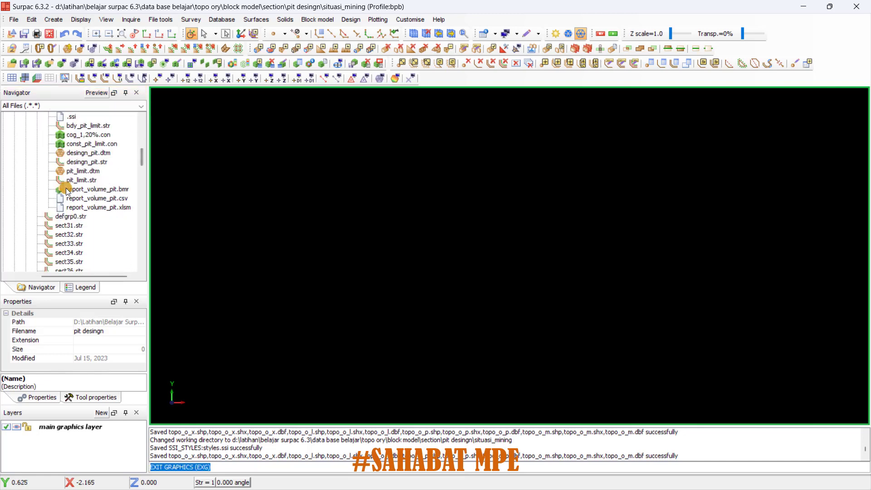
# Display the pit_limit.str string file in the graphics viewport and tilt it into a 3D view
pyautogui.scroll(-5, 81, 200)
pyautogui.scroll(2, 80, 203)
pyautogui.click(84, 180)
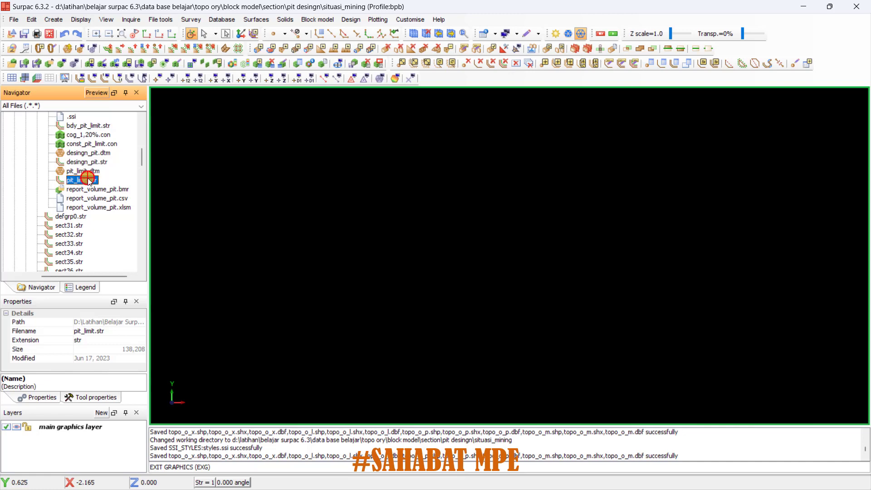
pyautogui.moveTo(89, 181); pyautogui.dragTo(360, 177)
pyautogui.moveTo(592, 295); pyautogui.dragTo(595, 278)
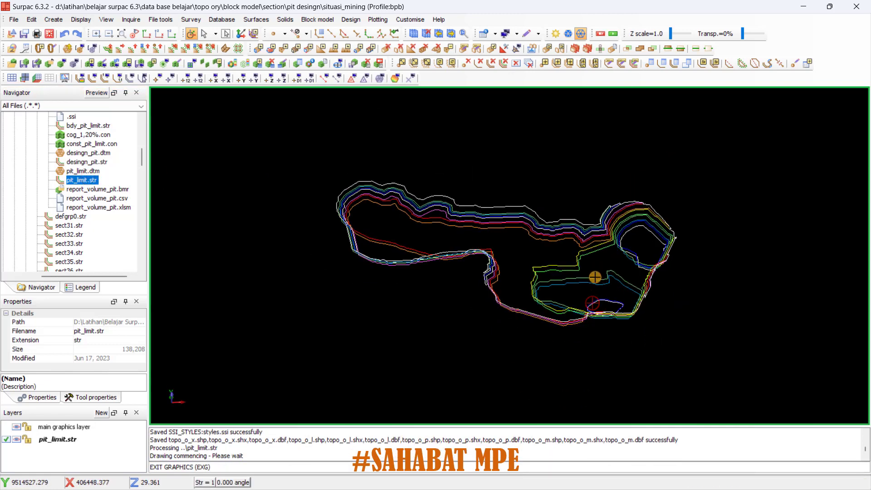
# Convert pit_limit.str to Autocad DXF / DWG Files format with the .dxf extension and version Autocad 15 (2000)
pyautogui.rightClick(81, 179)
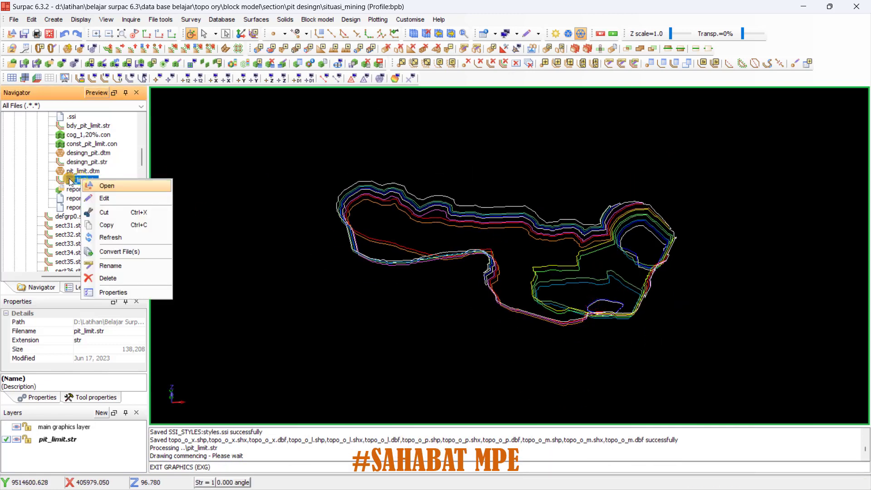
pyautogui.click(119, 250)
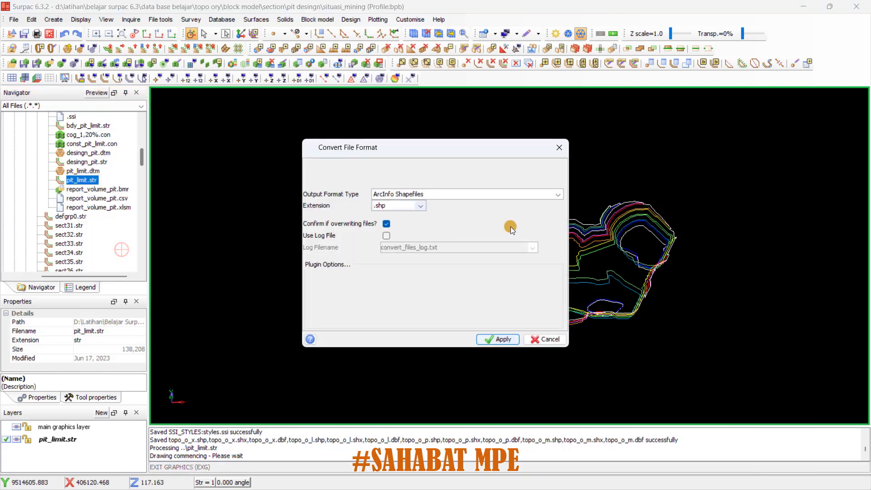
pyautogui.click(408, 195)
pyautogui.click(418, 214)
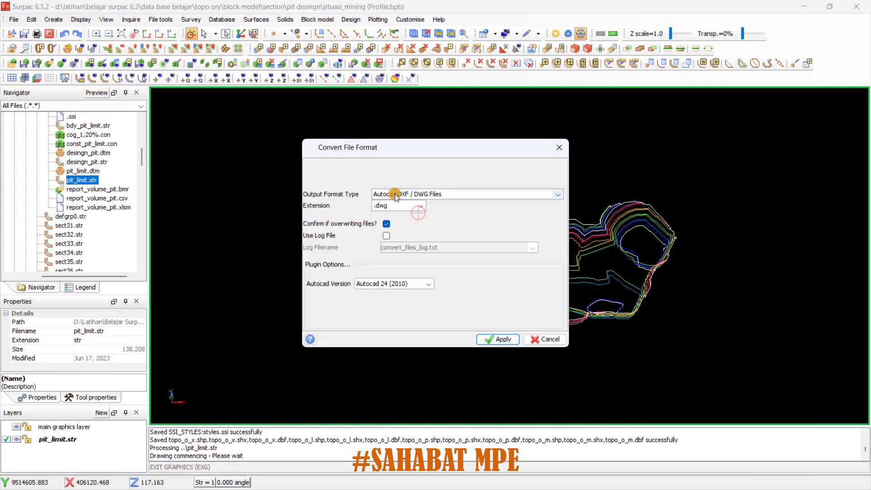
pyautogui.click(423, 207)
pyautogui.click(411, 220)
pyautogui.click(428, 285)
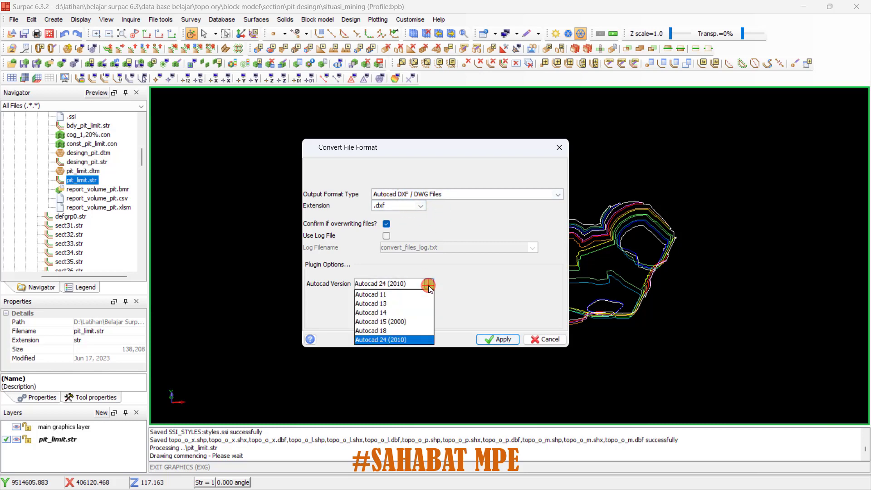
pyautogui.click(401, 318)
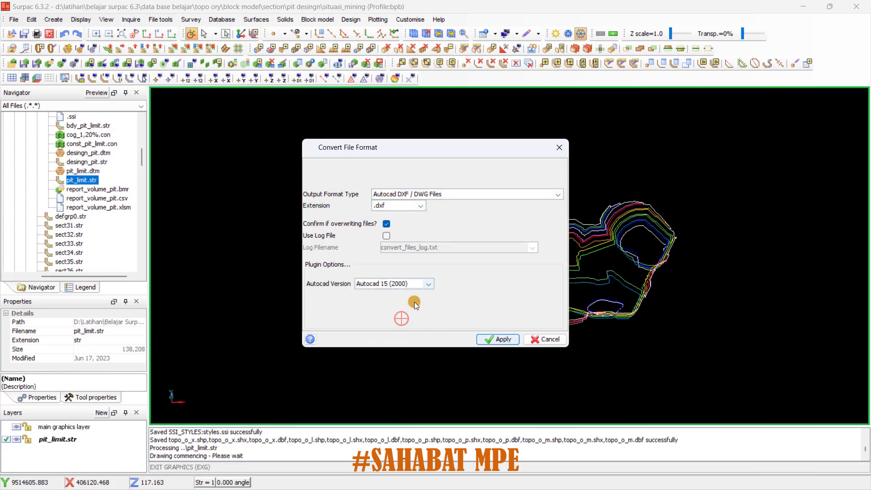
pyautogui.click(502, 339)
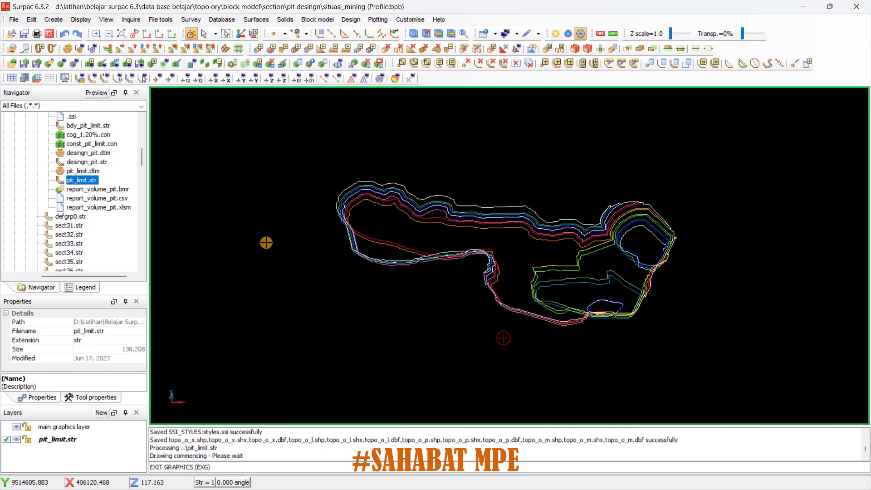
# Set the Pit_desingn_dxf folder inside pit desingn as the work directory
pyautogui.scroll(3, 108, 196)
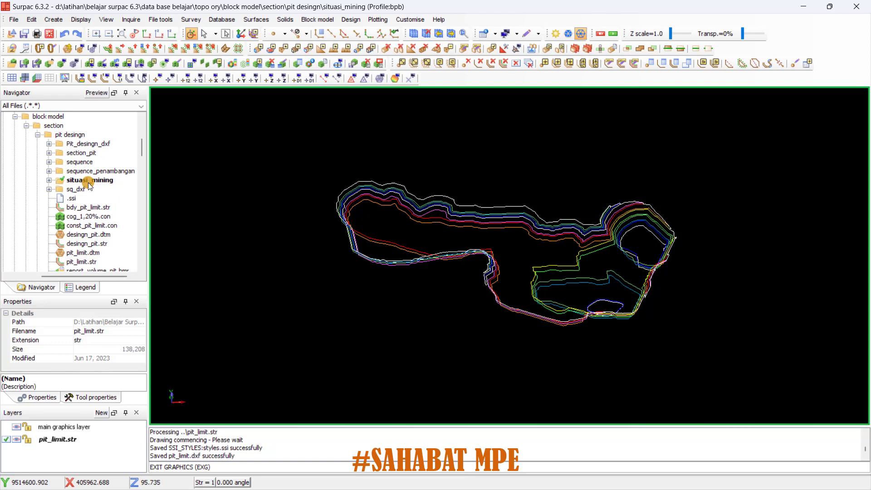
pyautogui.click(93, 144)
pyautogui.rightClick(93, 144)
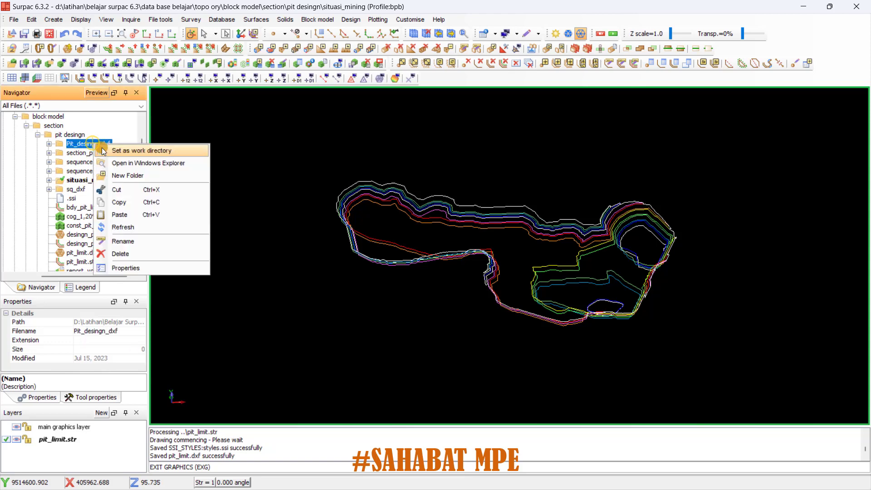
pyautogui.click(101, 148)
# Move pit_limit.dxf from the situasi_mining folder into the Pit_desingn_dxf folder
pyautogui.doubleClick(96, 181)
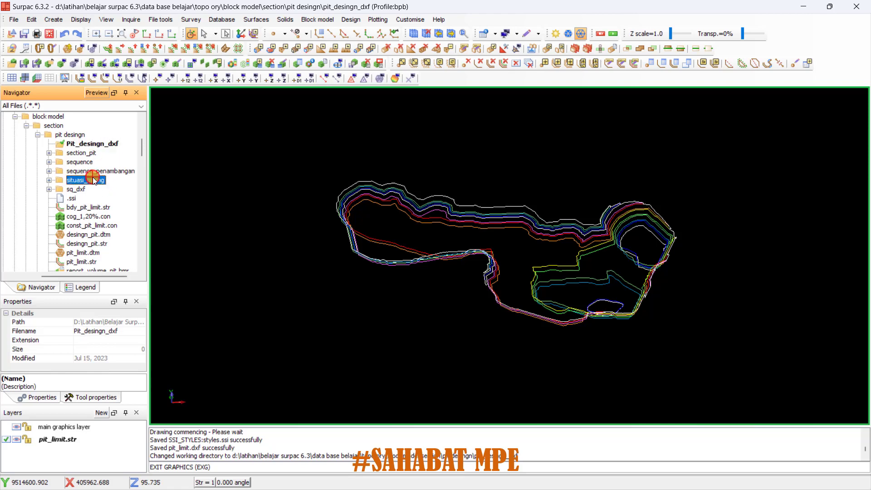
pyautogui.click(98, 190)
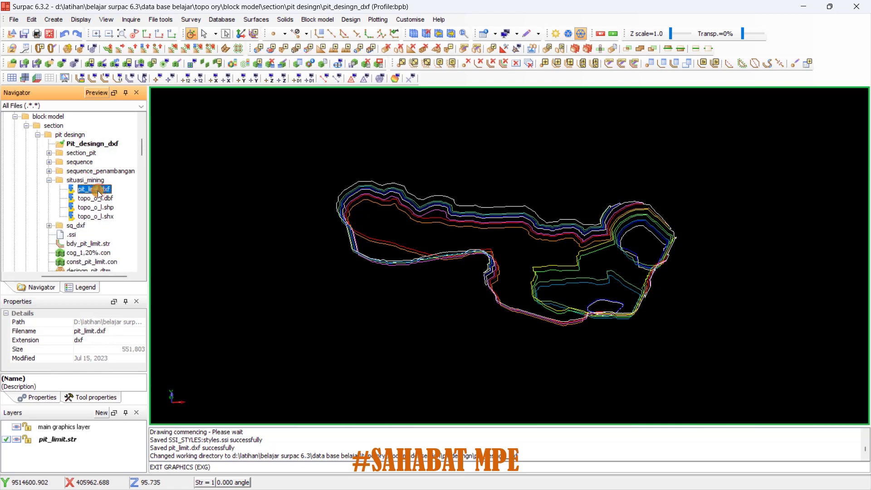
pyautogui.rightClick(93, 190)
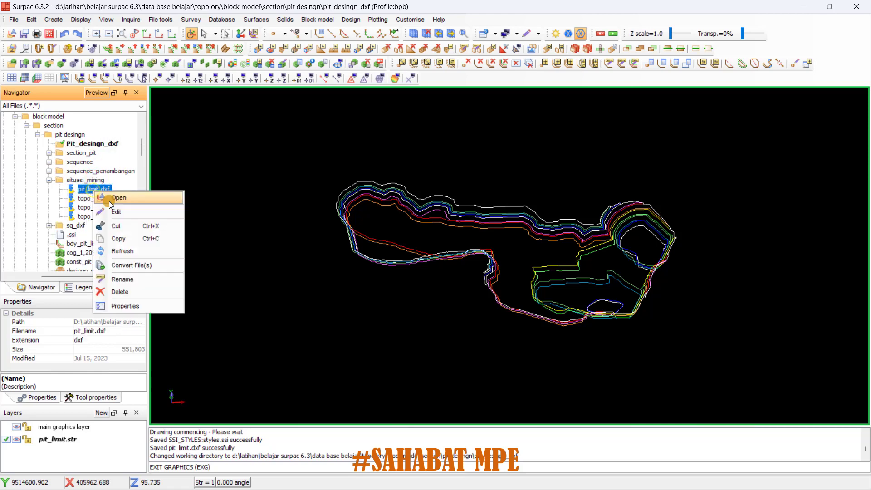
pyautogui.click(117, 226)
pyautogui.click(86, 144)
pyautogui.rightClick(86, 145)
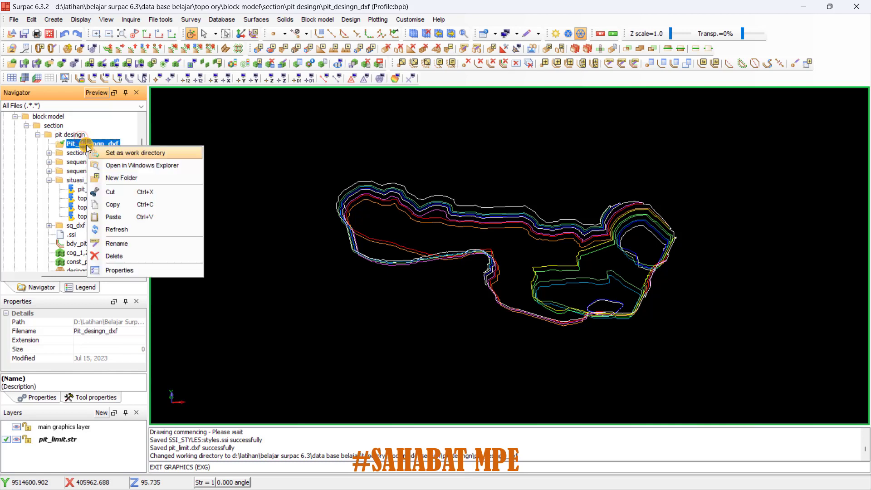
pyautogui.click(118, 217)
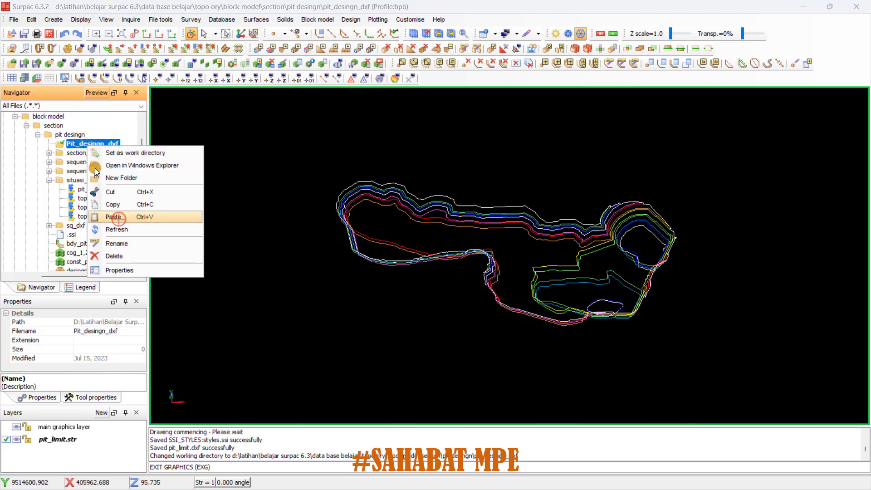
# Refresh the Pit_desingn_dxf folder and its parent pit desingn folder
pyautogui.rightClick(89, 143)
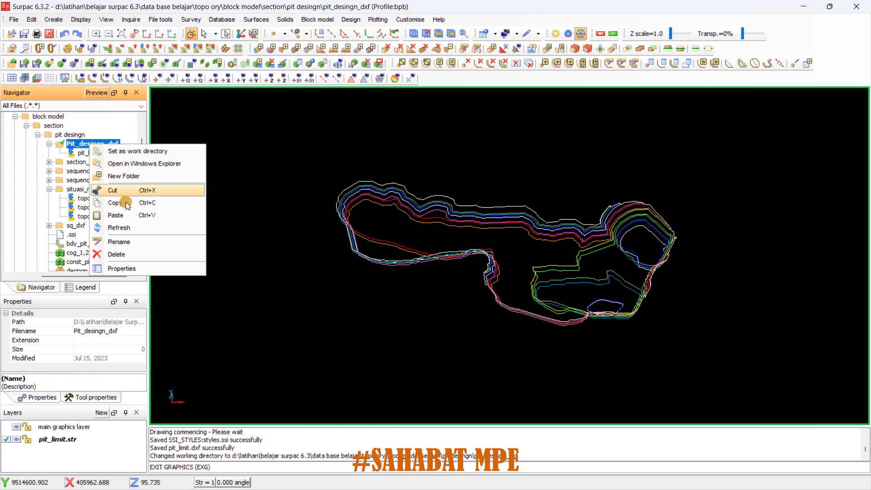
pyautogui.click(119, 228)
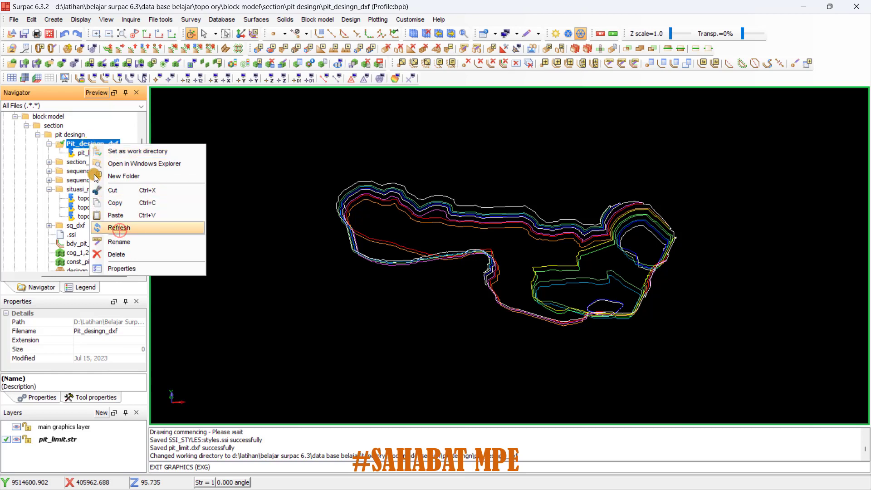
pyautogui.rightClick(72, 134)
pyautogui.click(109, 217)
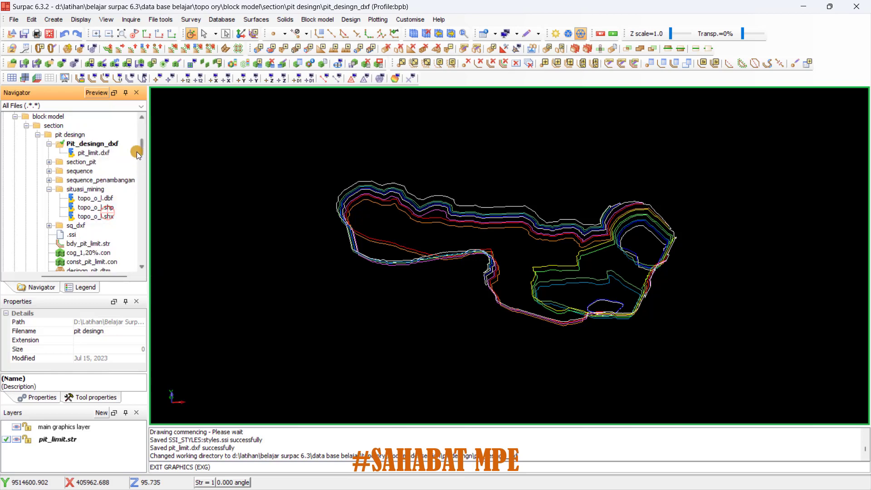
# Clear the pit_limit.str layer from the graphics viewport and switch to ArcMap
pyautogui.click(121, 33)
pyautogui.click(49, 33)
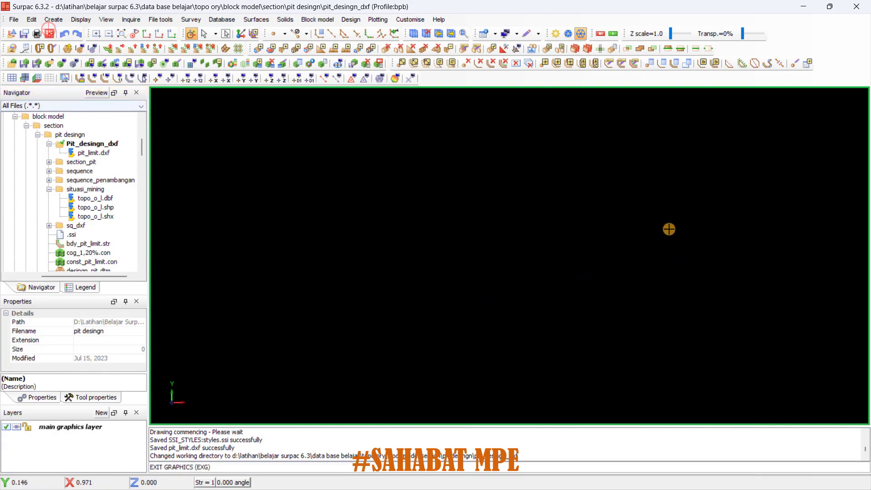
pyautogui.click(811, 12)
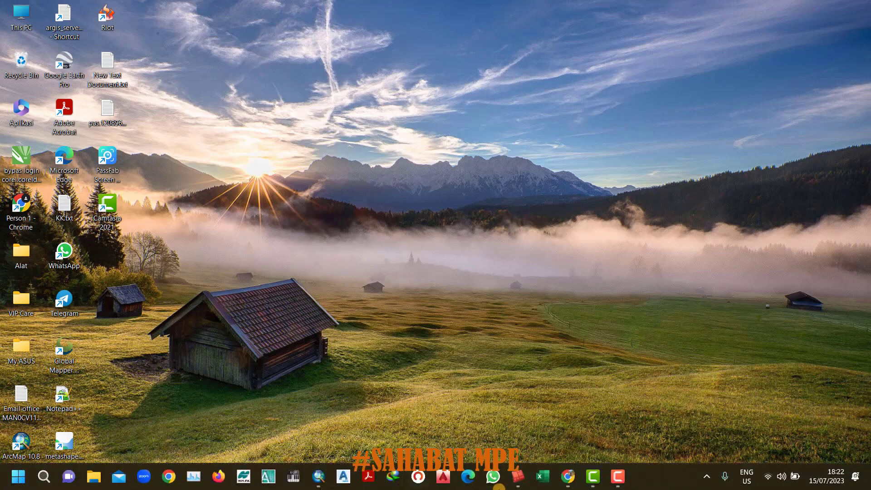
pyautogui.click(319, 476)
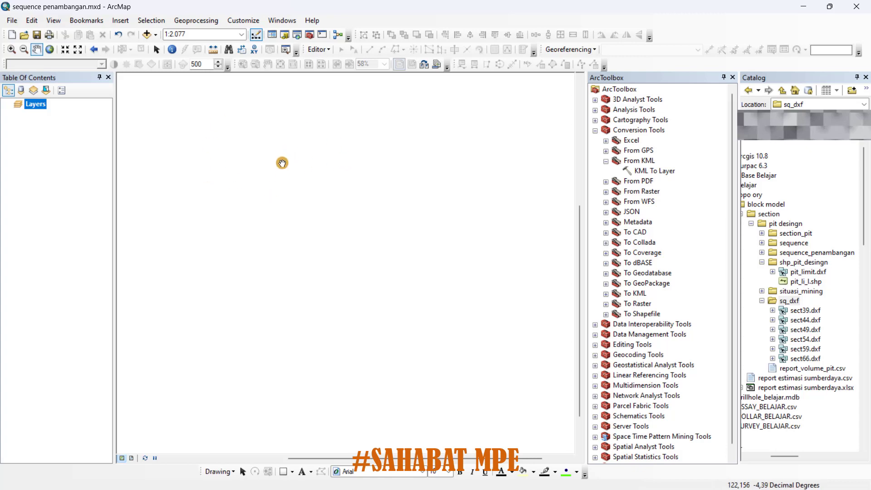
# Show the sequence penambangan.mxd map in layout view with its whole page in sight
pyautogui.click(131, 458)
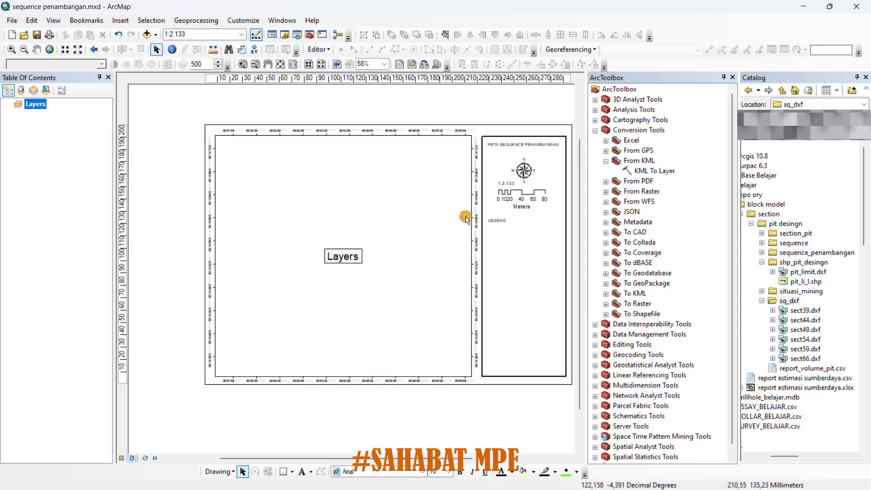
pyautogui.moveTo(460, 222); pyautogui.dragTo(434, 252)
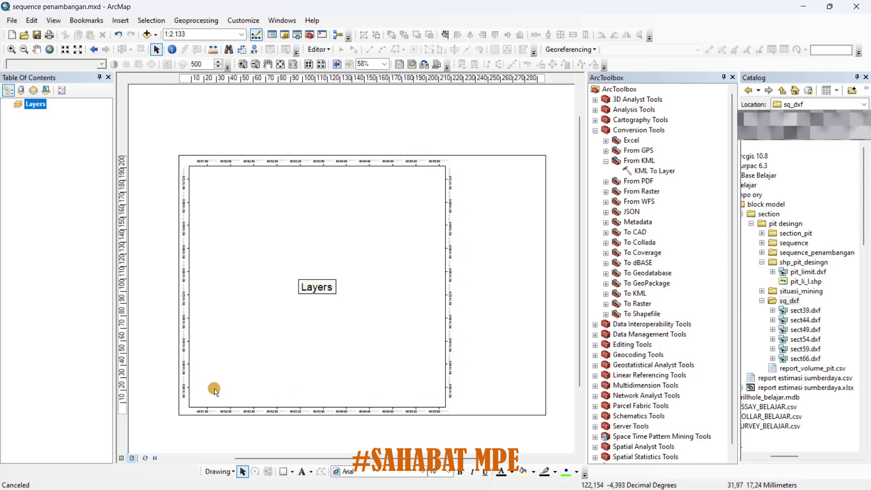
pyautogui.scroll(1, 498, 269)
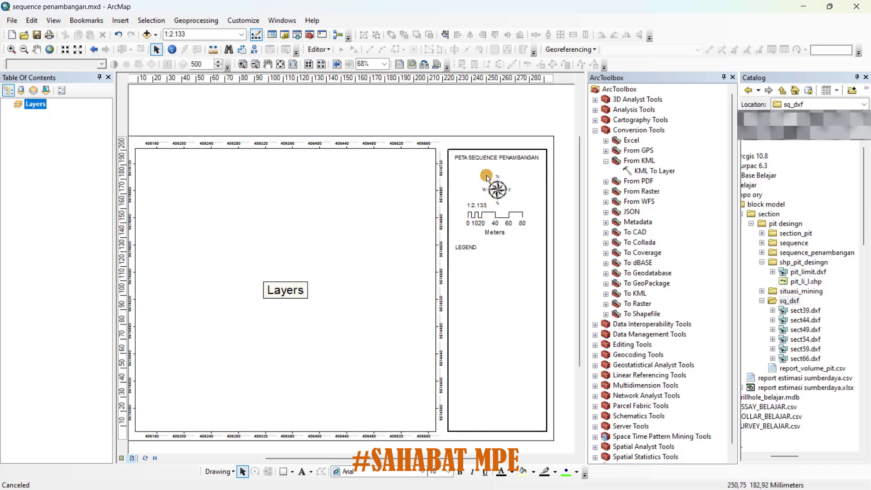
pyautogui.scroll(1, 497, 209)
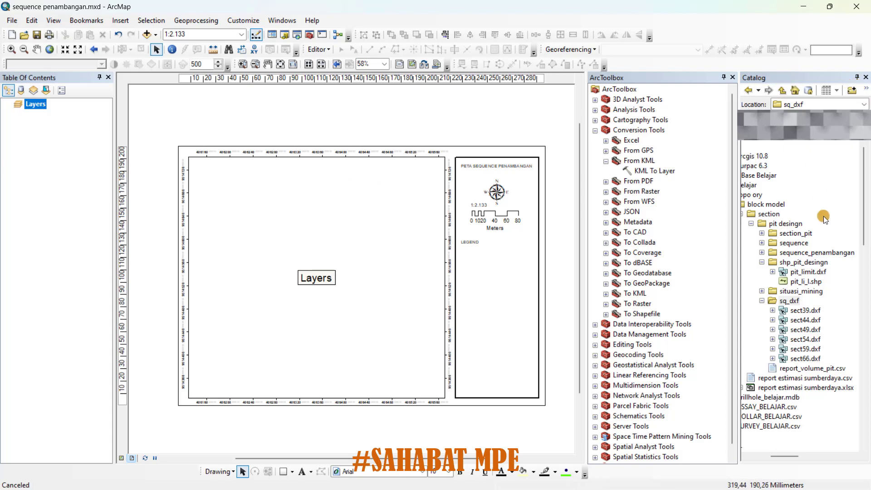
# Close and reopen the Catalog, and refresh the pit desingn folder in it
pyautogui.click(867, 78)
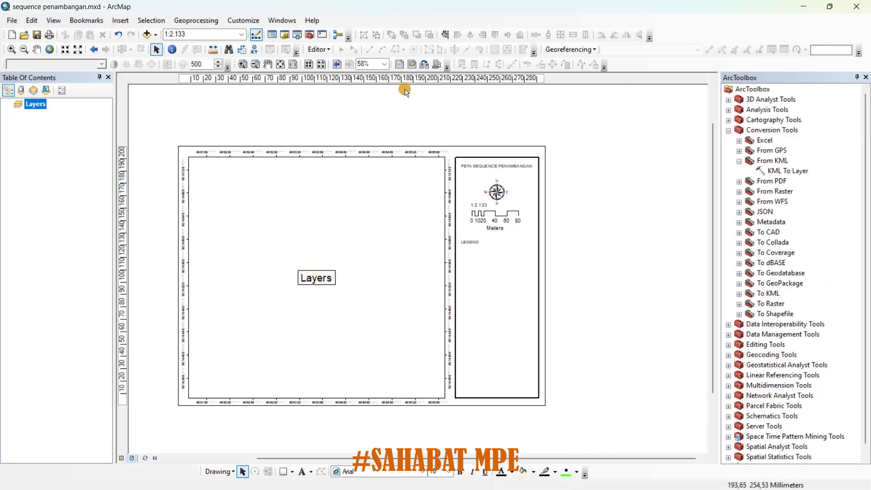
pyautogui.click(284, 35)
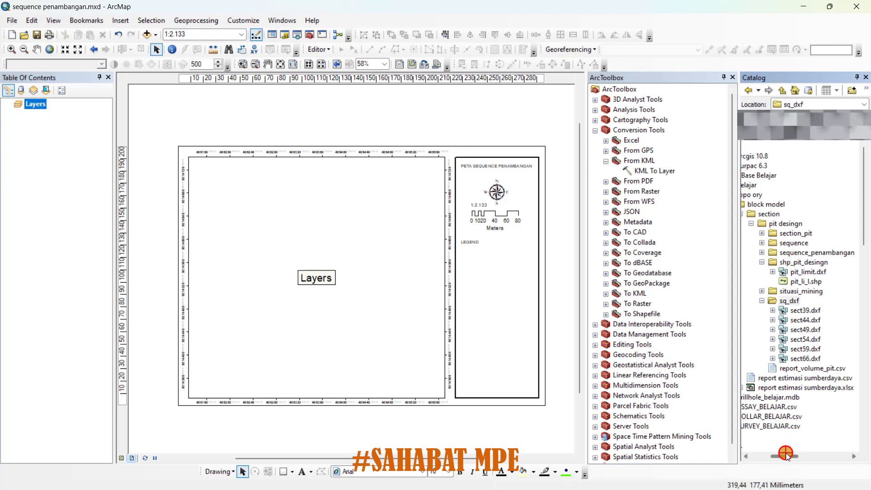
pyautogui.moveTo(786, 452); pyautogui.dragTo(778, 453)
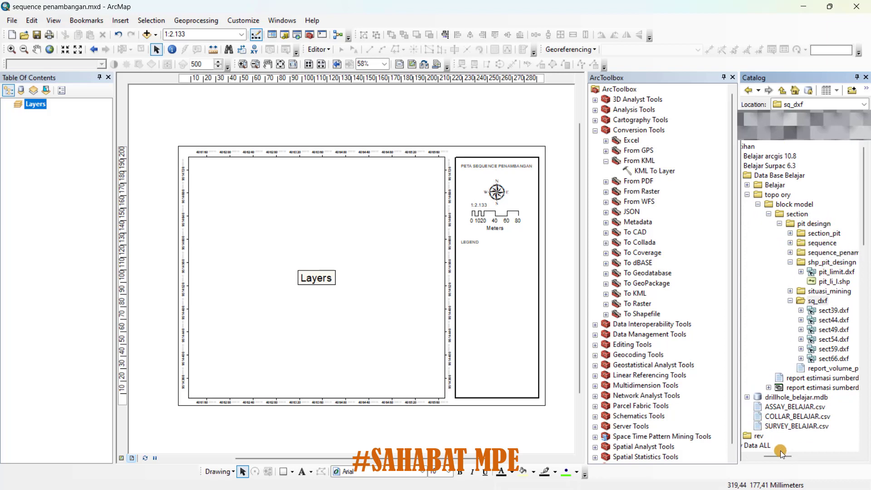
pyautogui.moveTo(784, 456); pyautogui.dragTo(787, 456)
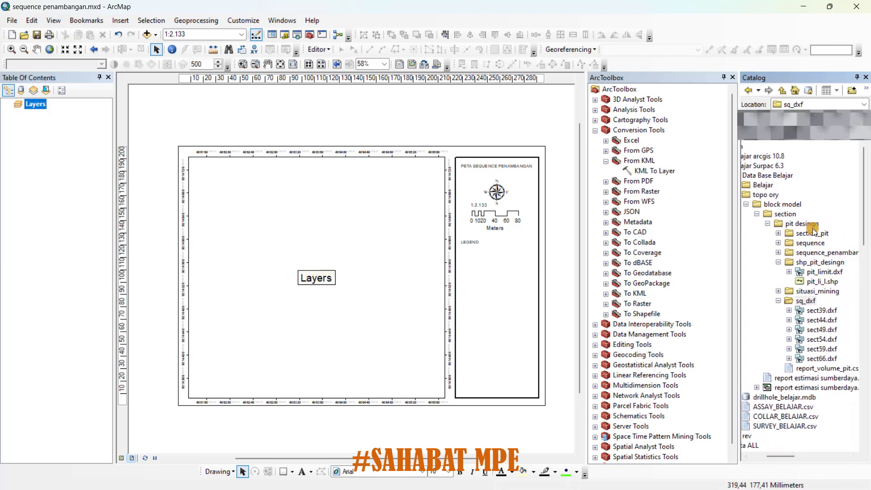
pyautogui.click(811, 224)
pyautogui.rightClick(810, 225)
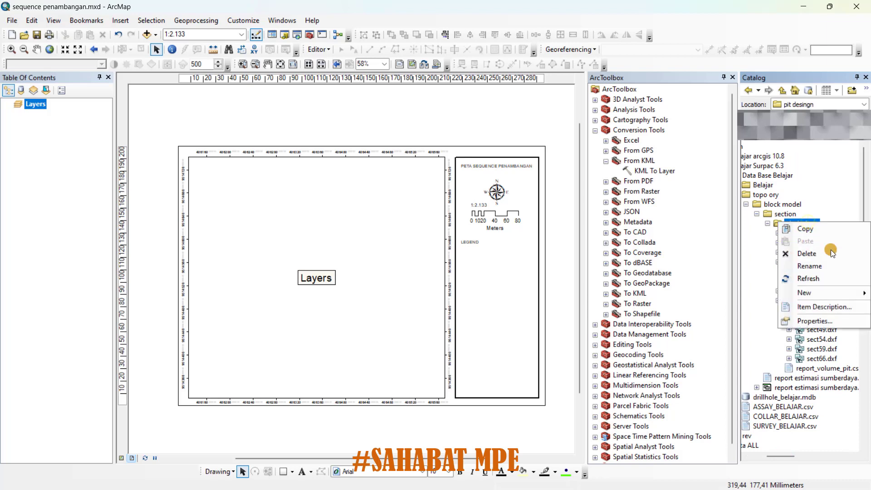
pyautogui.click(811, 277)
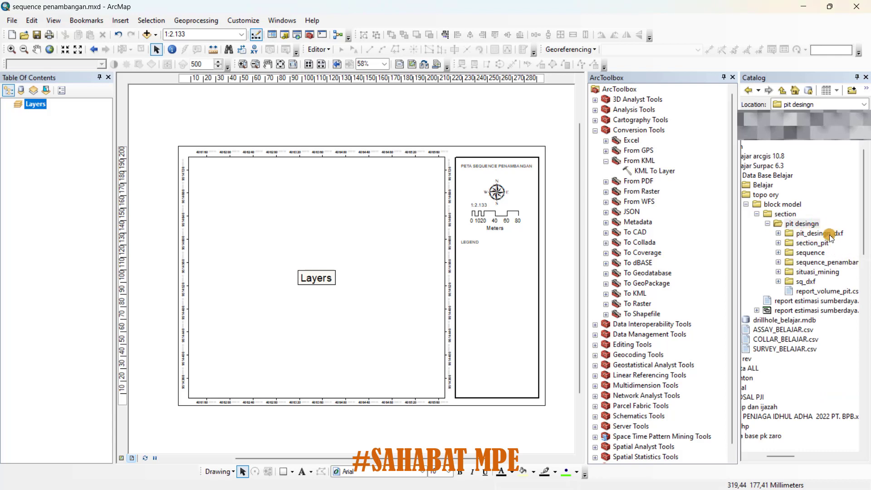
# Expand the situasi_mining, sq_dxf and pit_desingn_dxf folders and add topo_o_l.shp from situasi_mining to the map's layers
pyautogui.click(808, 273)
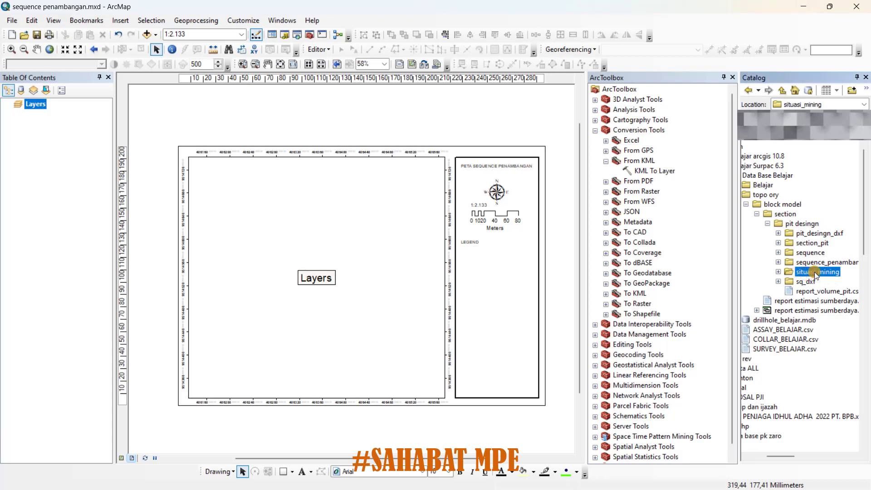
pyautogui.doubleClick(814, 272)
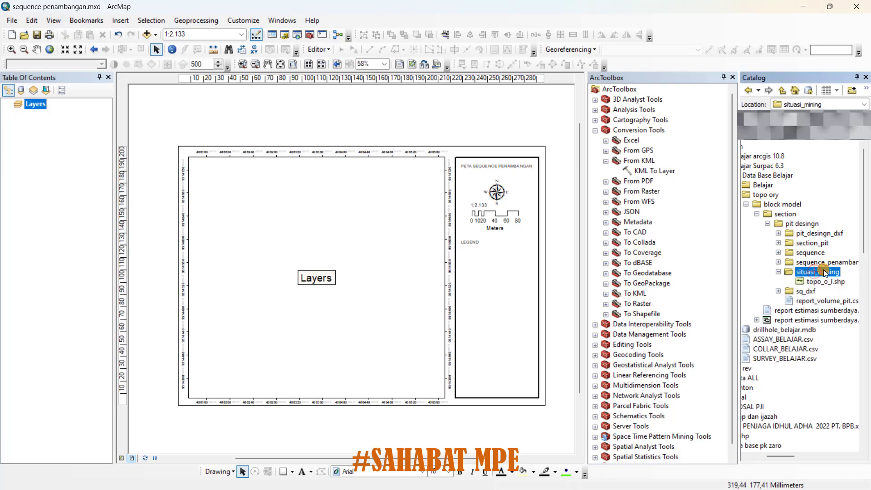
pyautogui.click(803, 290)
pyautogui.doubleClick(804, 290)
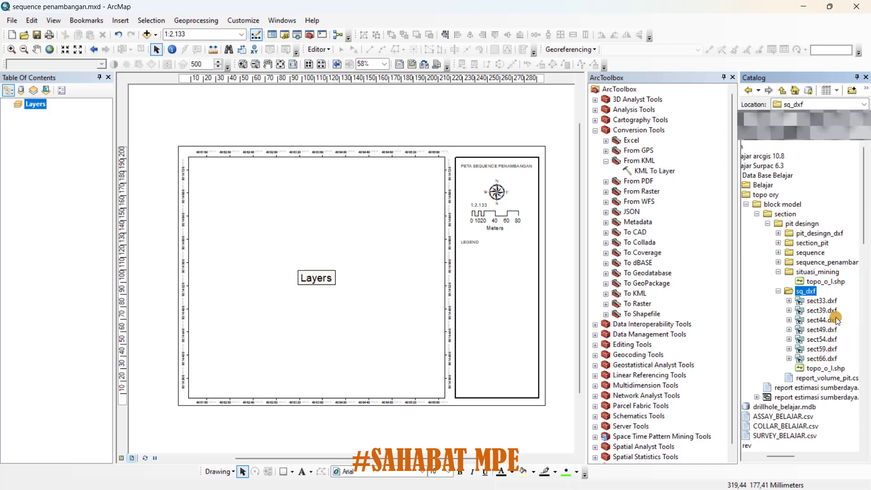
pyautogui.doubleClick(804, 234)
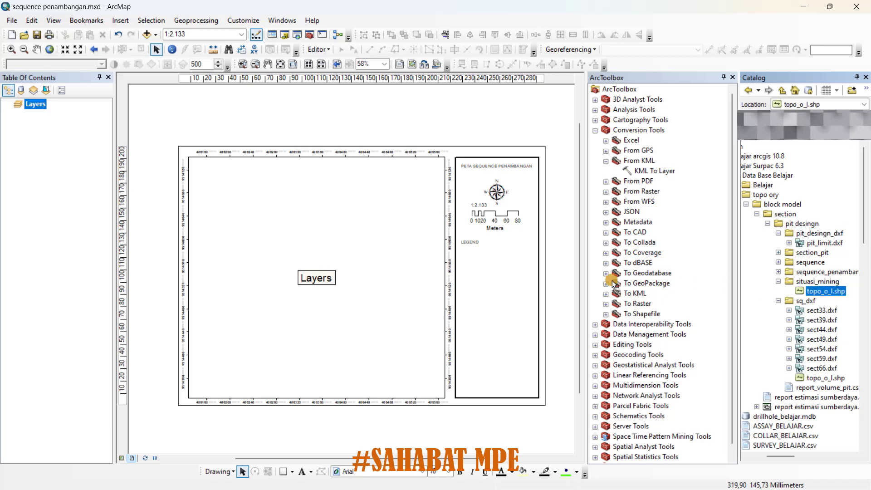
pyautogui.moveTo(51, 125); pyautogui.dragTo(50, 123)
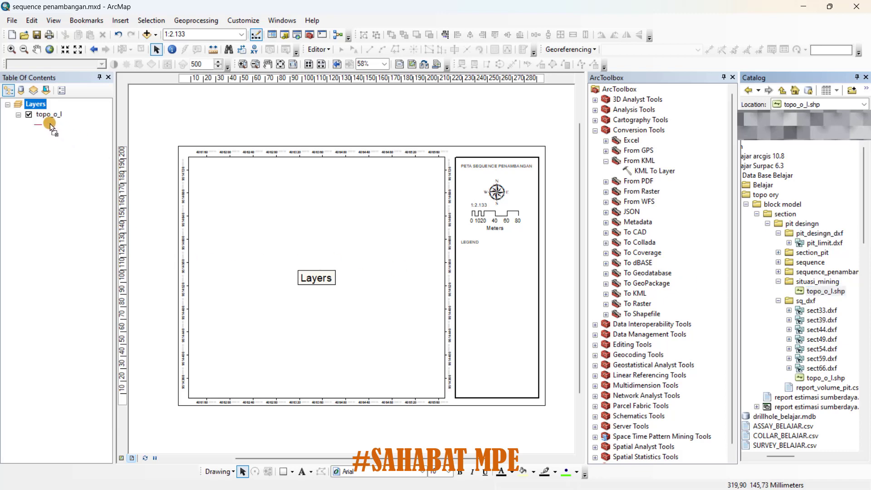
pyautogui.click(521, 299)
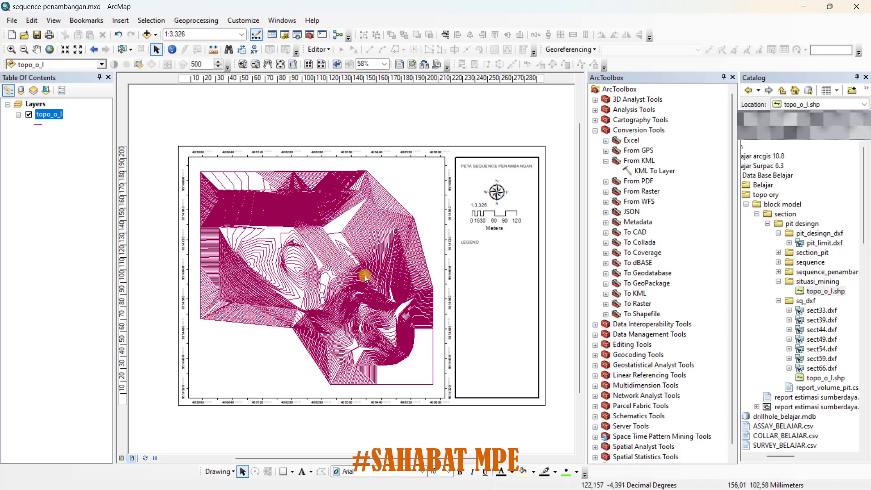
# Change the line symbol colour of the topo_o_l layer to grey
pyautogui.click(41, 127)
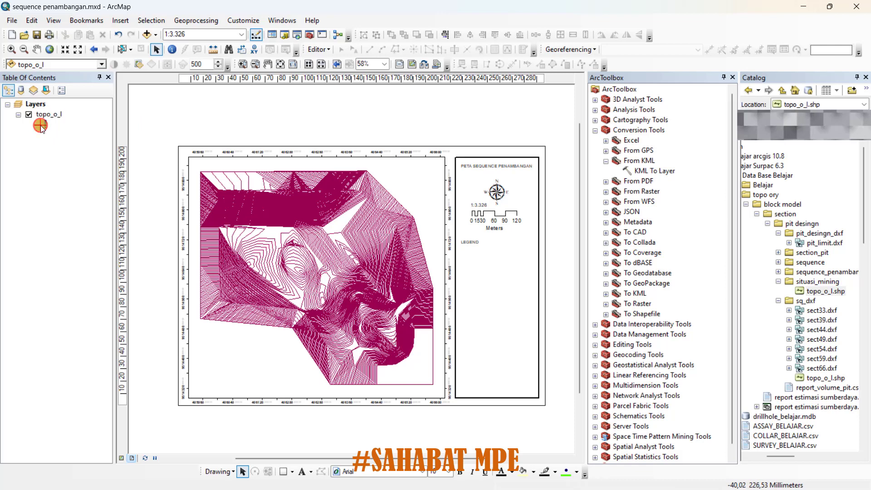
pyautogui.click(788, 167)
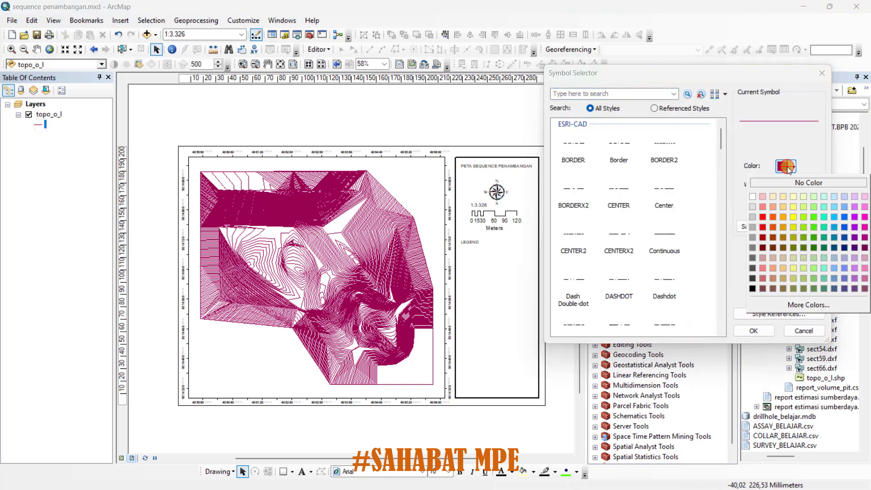
pyautogui.click(757, 246)
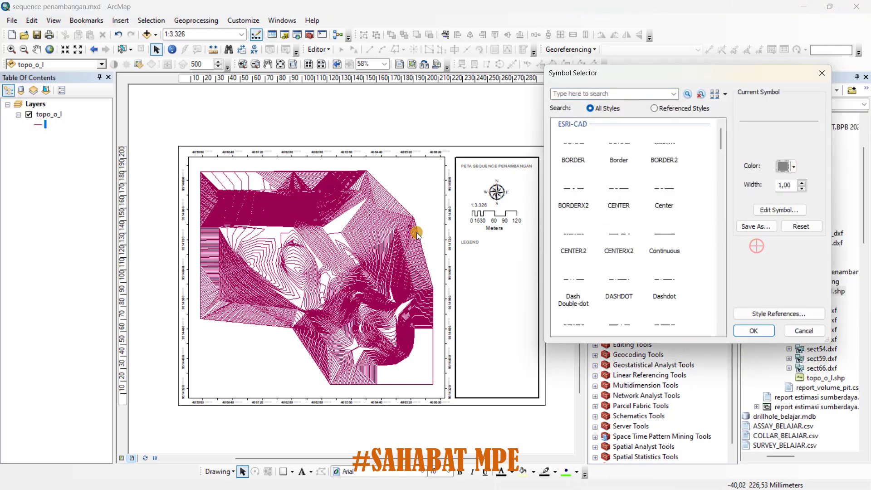
pyautogui.click(764, 330)
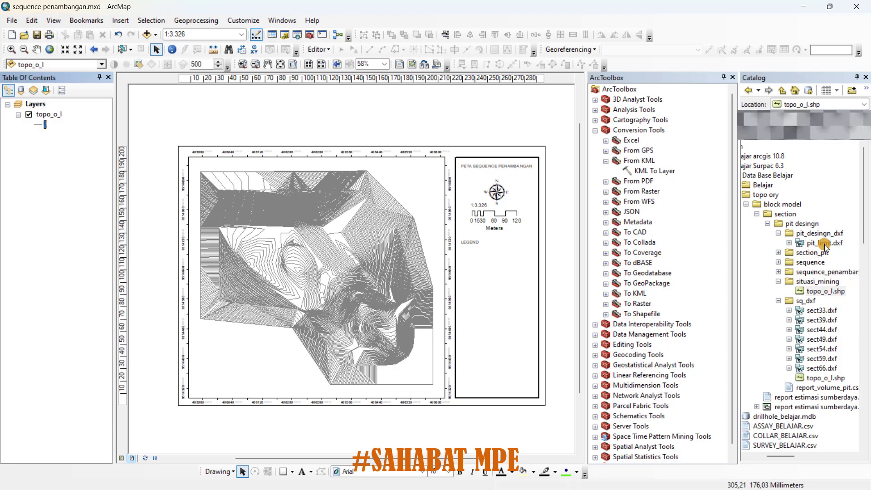
# Add pit_limit.dxf from the pit_desingn_dxf folder to the map and dismiss the spatial reference warning
pyautogui.moveTo(825, 244); pyautogui.dragTo(338, 280)
pyautogui.moveTo(29, 172); pyautogui.dragTo(21, 159)
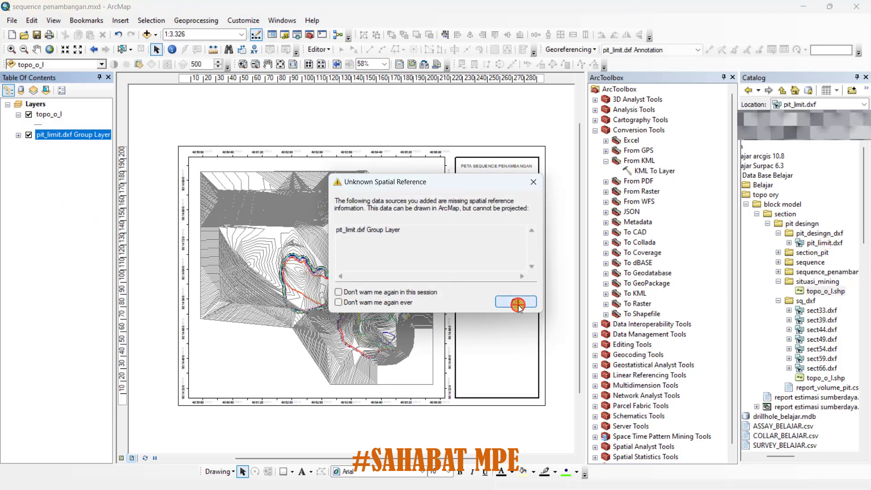
pyautogui.click(516, 301)
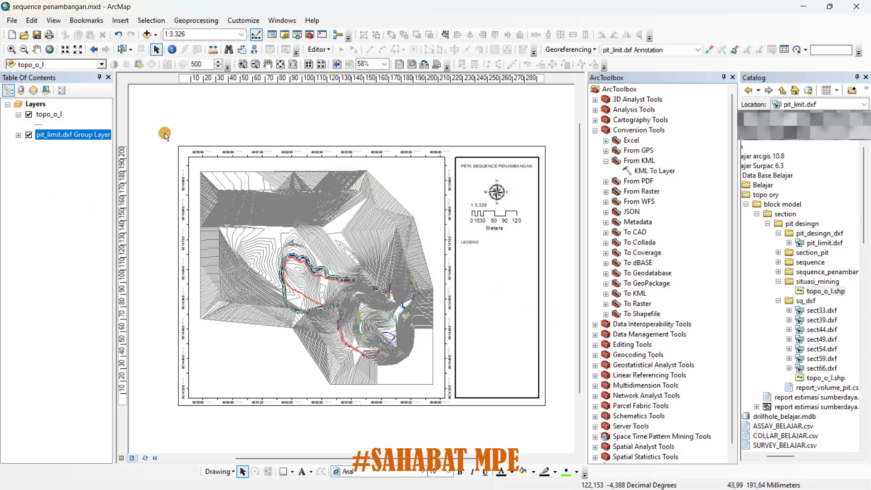
# Move topo_o_l beneath the pit_limit.dxf group layer and turn off the group's Annotation, Point and MultiPatch sublayers
pyautogui.moveTo(47, 113); pyautogui.dragTo(45, 150)
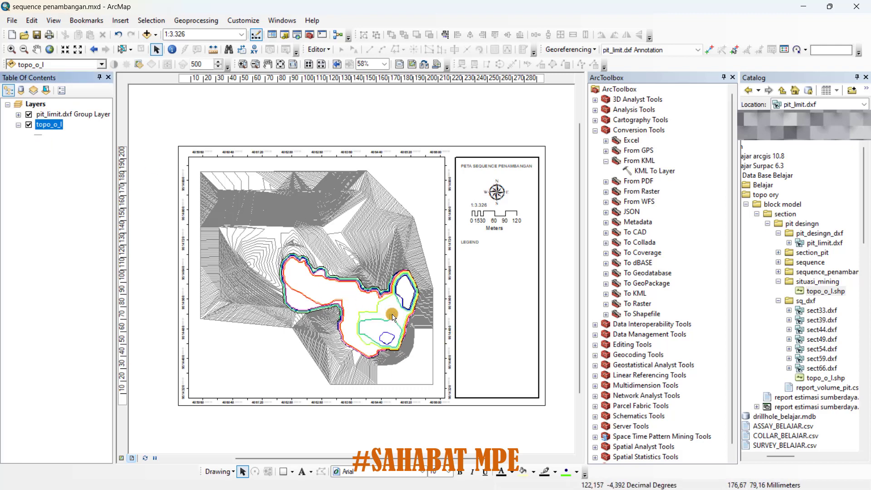
pyautogui.click(18, 115)
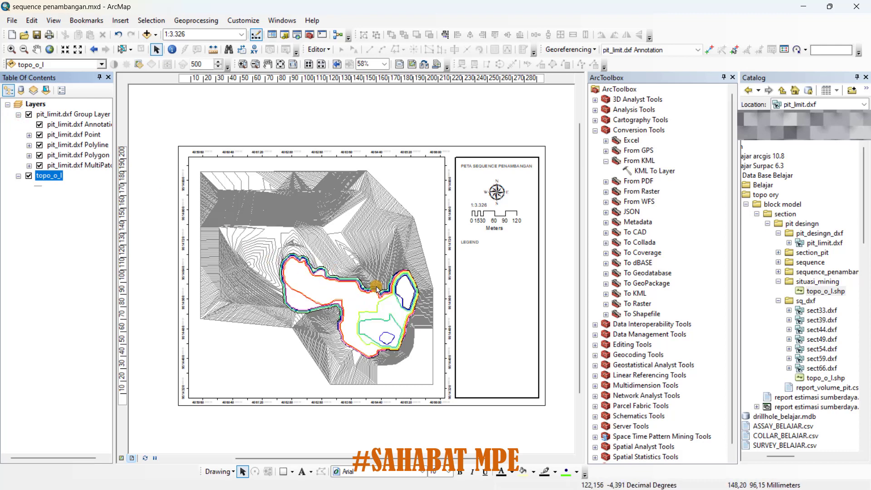
pyautogui.click(40, 125)
pyautogui.click(39, 134)
pyautogui.click(29, 145)
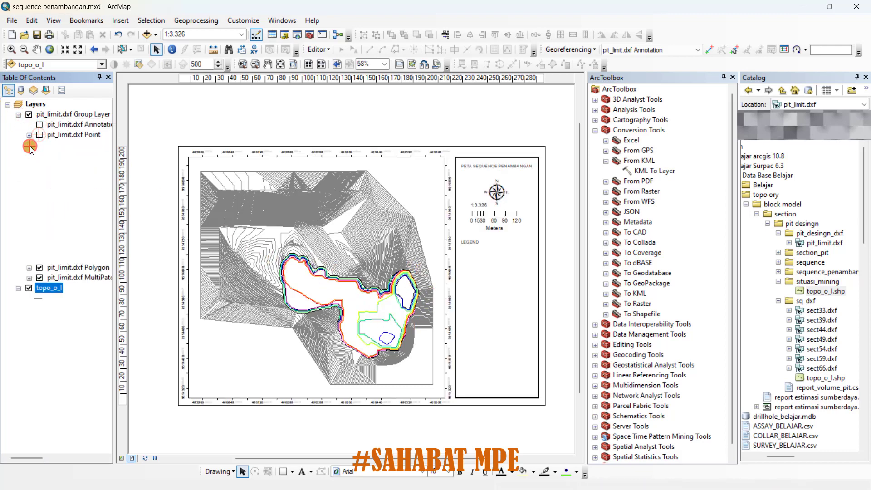
pyautogui.click(29, 145)
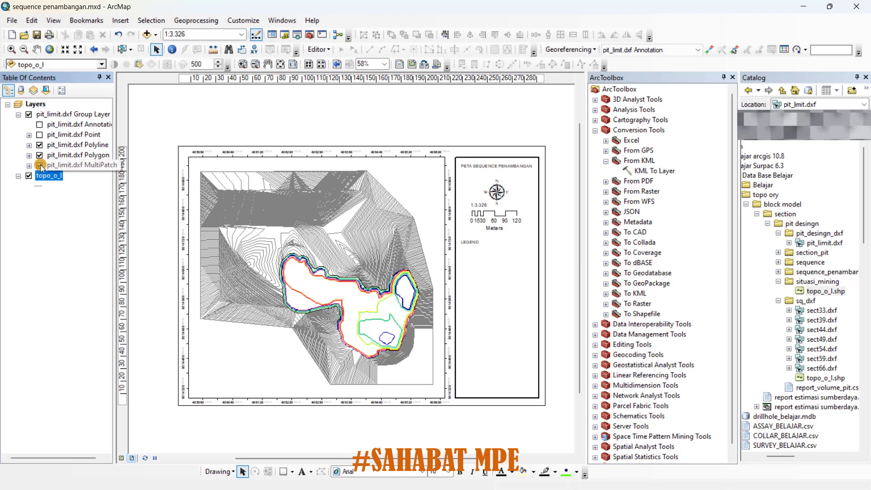
pyautogui.click(40, 165)
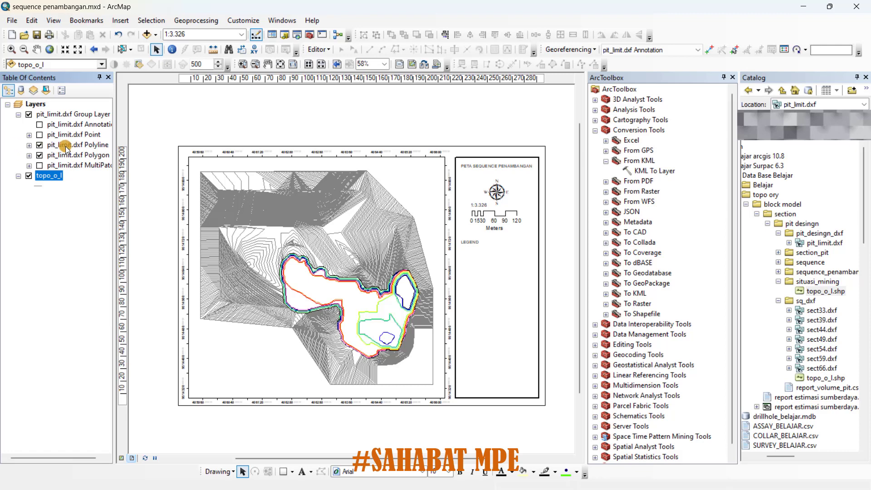
# Remove all CAD unique value classes from the symbology of the pit_limit.dxf Polyline layer
pyautogui.click(29, 144)
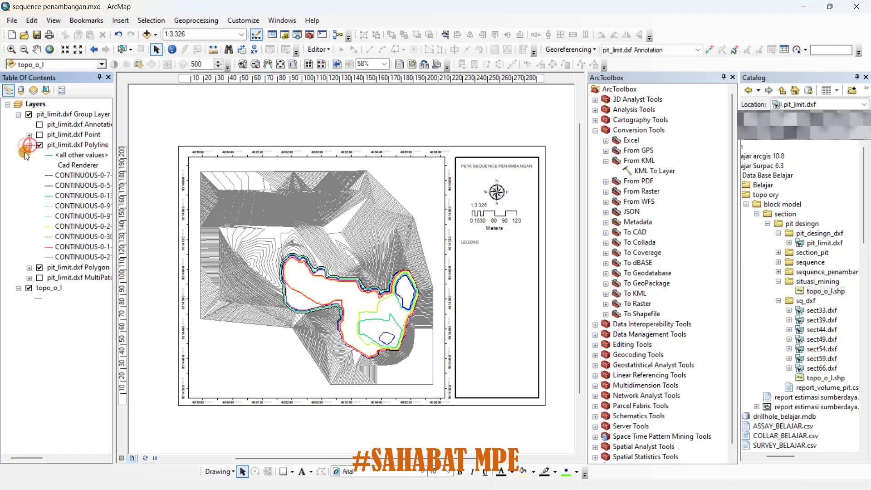
pyautogui.click(73, 156)
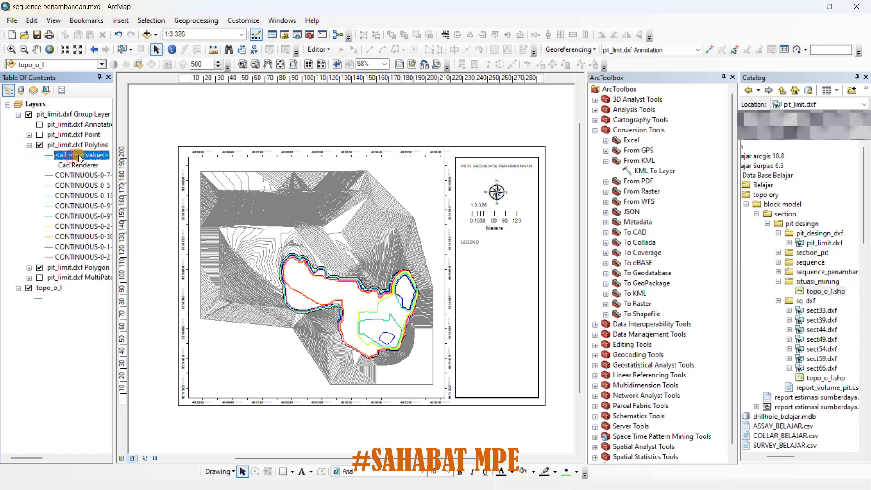
pyautogui.doubleClick(73, 155)
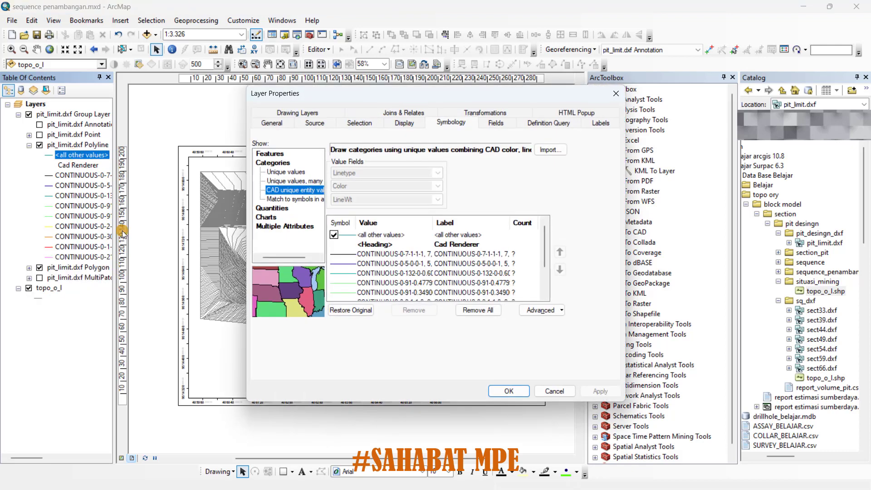
pyautogui.click(365, 235)
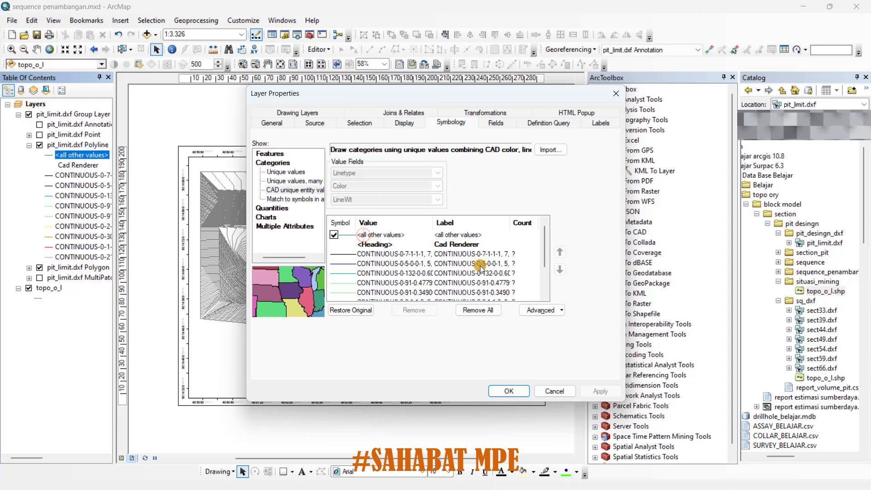
pyautogui.click(485, 312)
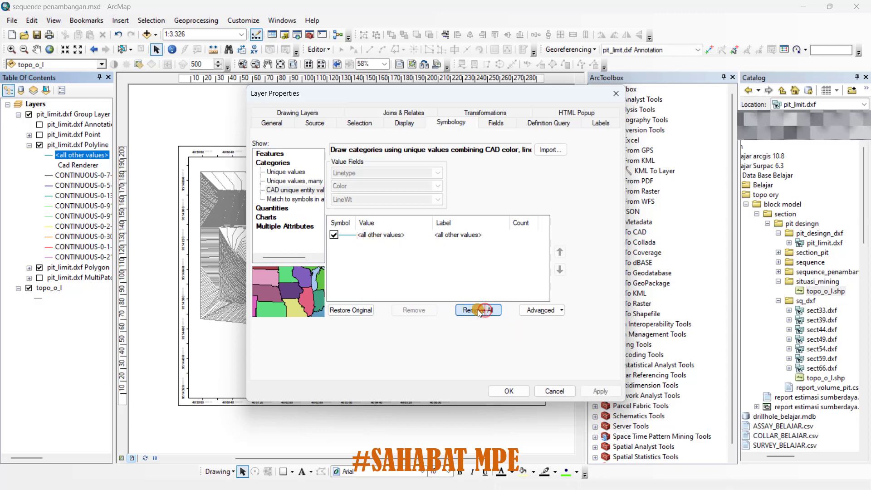
# Set the <all other values> line symbol of pit_limit.dxf Polyline to grey and apply the layer properties
pyautogui.doubleClick(348, 235)
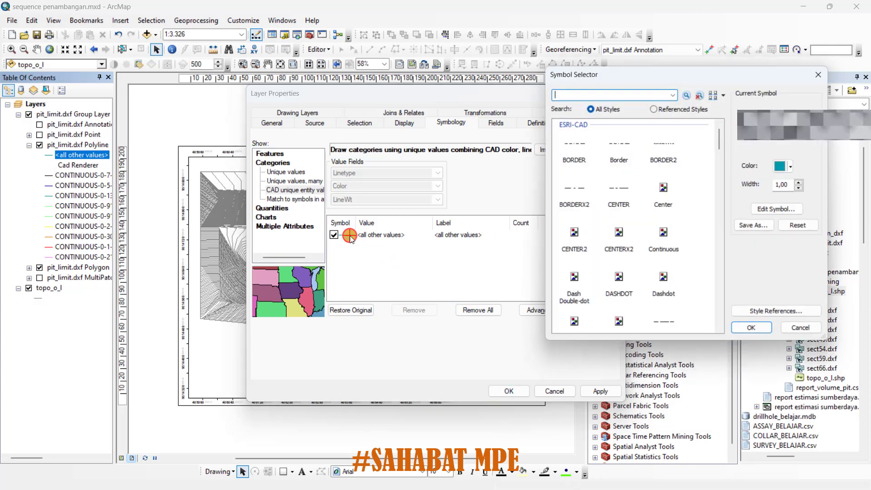
pyautogui.click(788, 166)
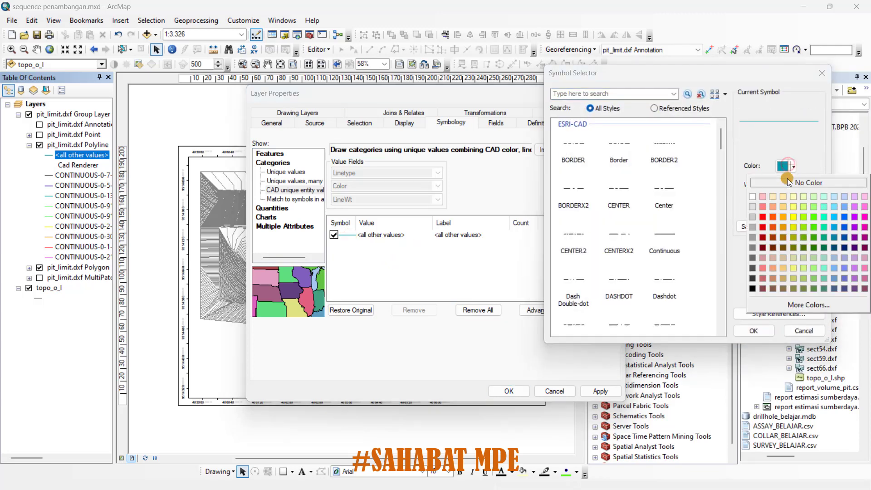
pyautogui.click(755, 238)
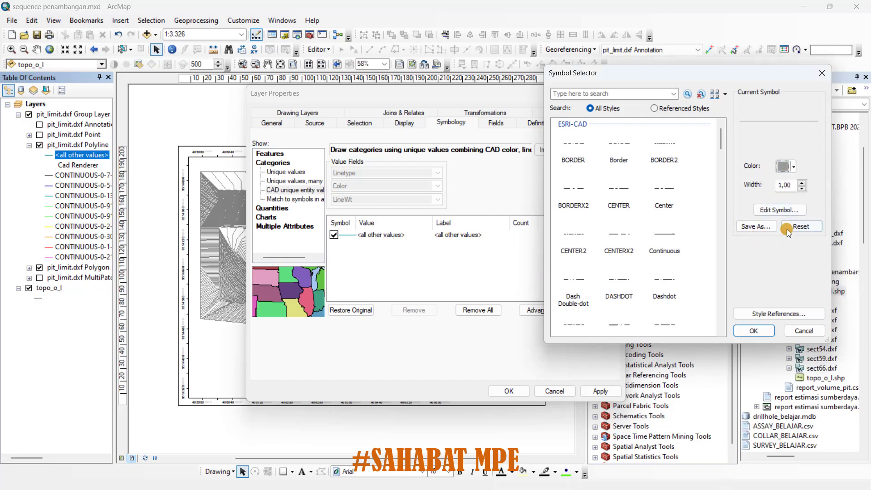
pyautogui.click(753, 330)
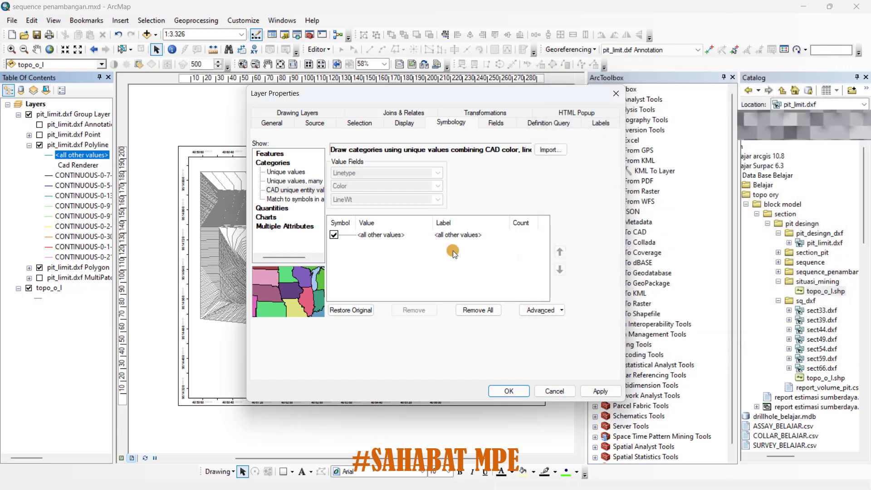
pyautogui.click(592, 386)
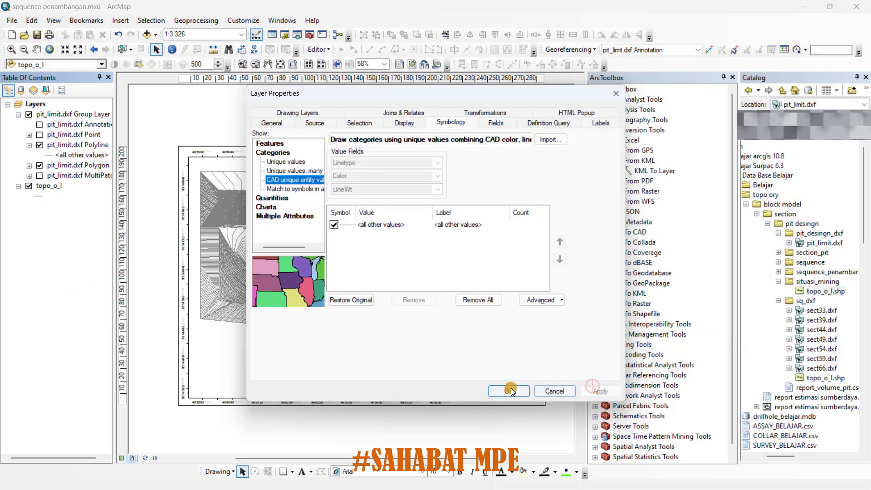
pyautogui.click(509, 390)
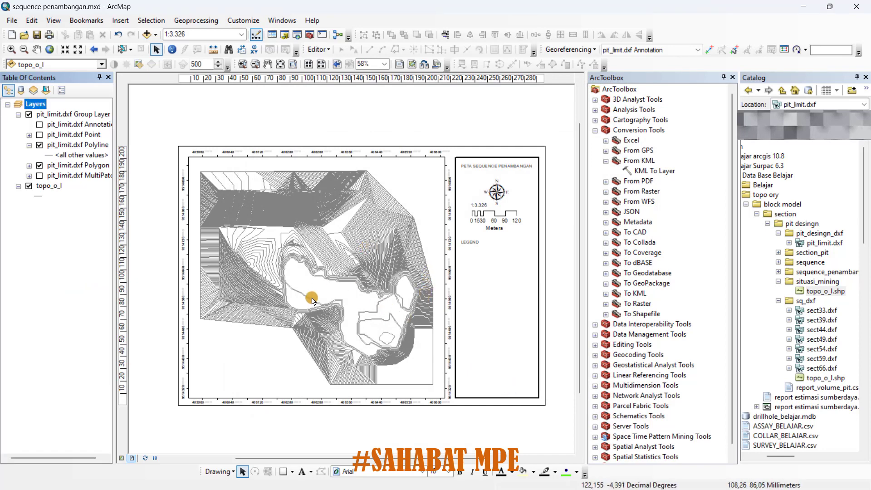
# Change the <all other values> line symbol colour of pit_limit.dxf Polyline to black
pyautogui.doubleClick(48, 155)
pyautogui.click(781, 166)
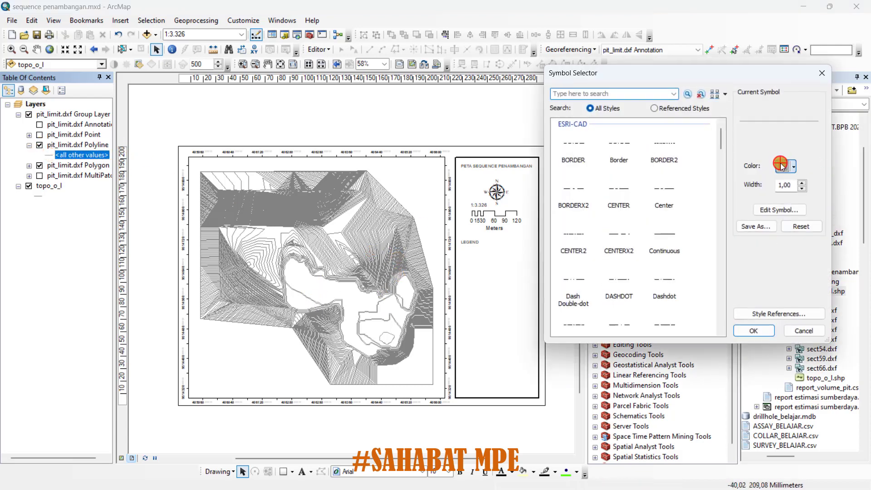
pyautogui.click(758, 278)
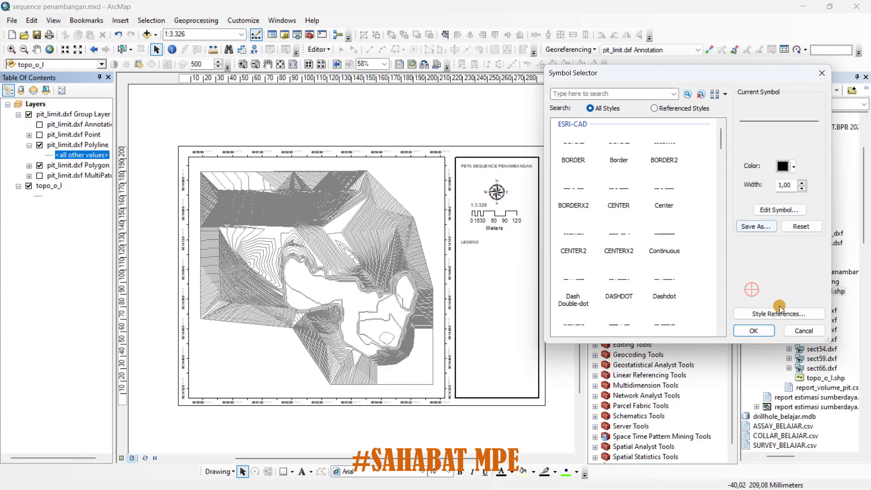
pyautogui.click(751, 331)
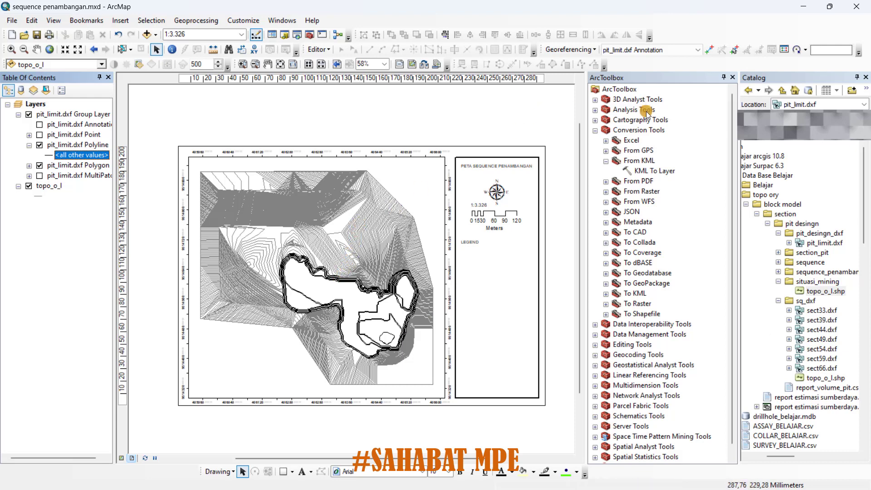
pyautogui.click(658, 101)
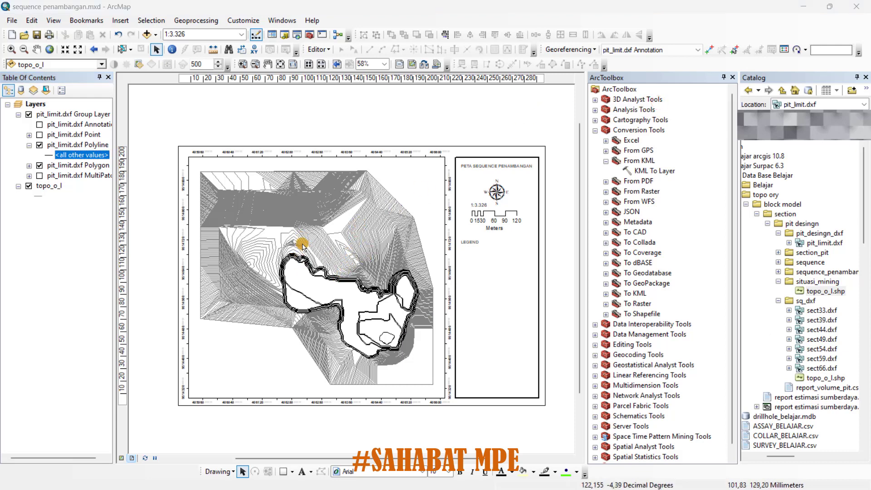
# Zoom the layout's map frame in on the pit outline and pan the map slightly upward
pyautogui.click(12, 49)
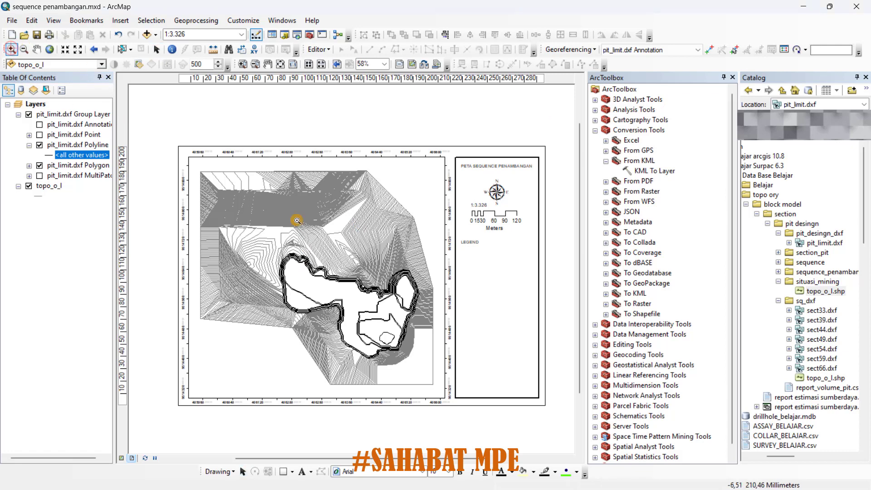
pyautogui.moveTo(268, 237); pyautogui.dragTo(420, 368)
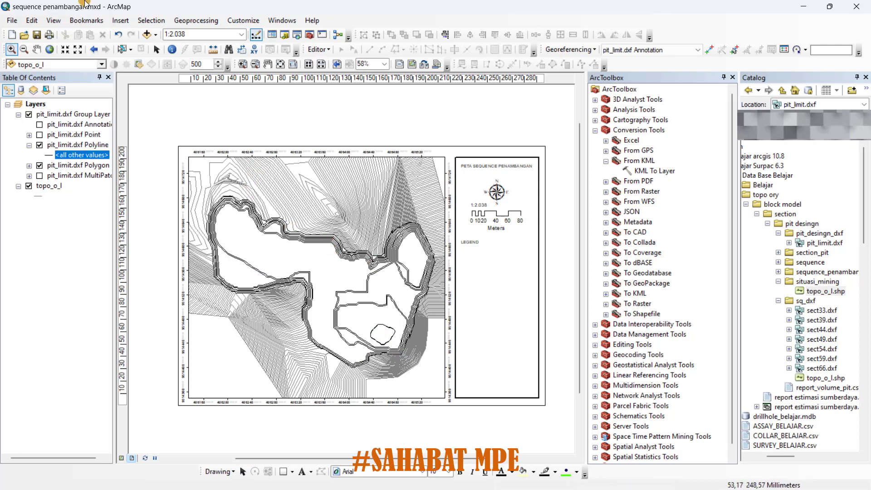
pyautogui.click(38, 53)
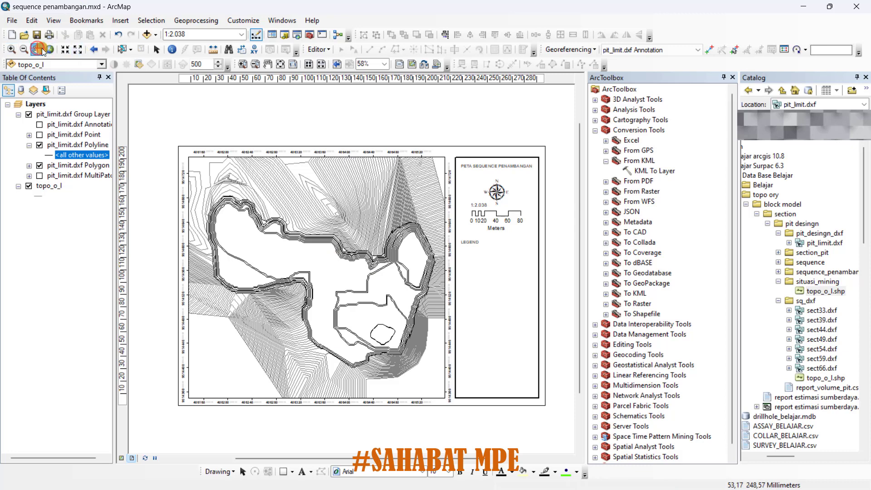
pyautogui.moveTo(298, 236); pyautogui.dragTo(298, 231)
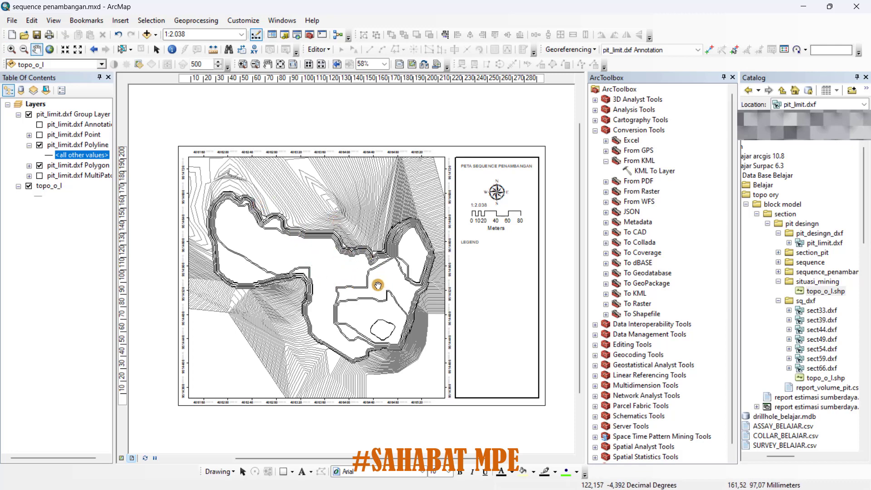
# Reopen the pit_limit.dxf Polyline line symbol and reapply black as its colour
pyautogui.doubleClick(50, 155)
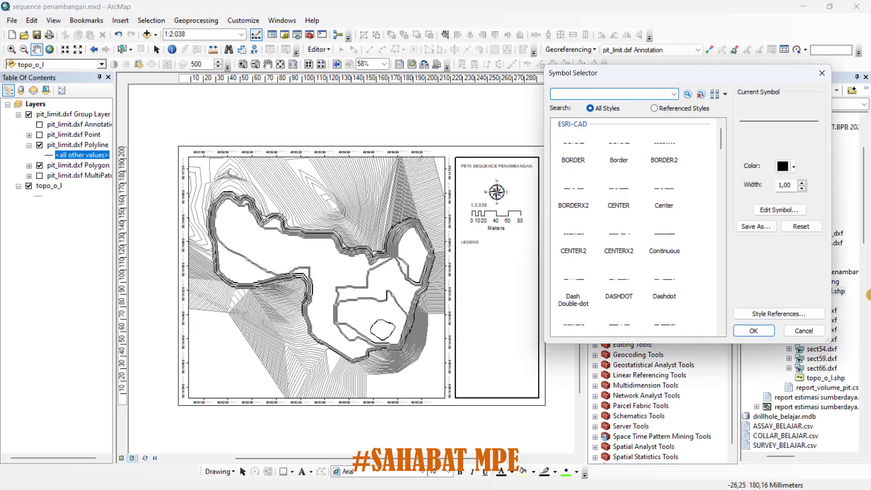
pyautogui.click(784, 166)
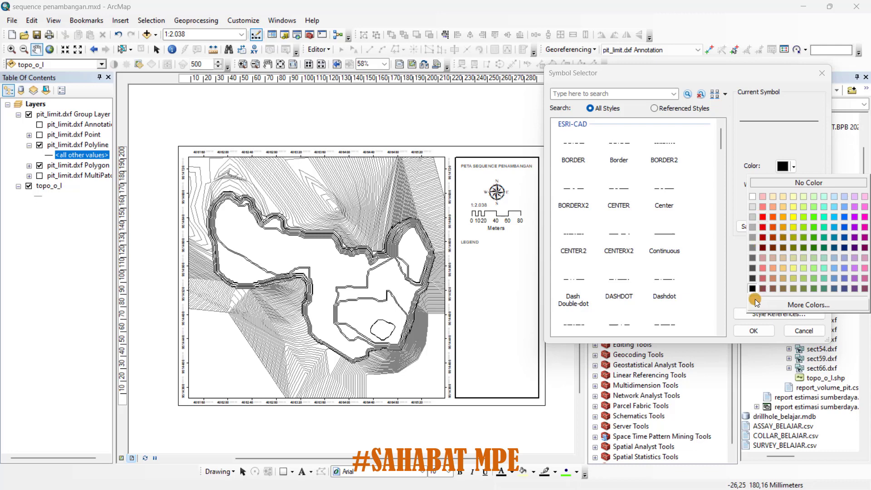
pyautogui.click(752, 288)
pyautogui.click(753, 330)
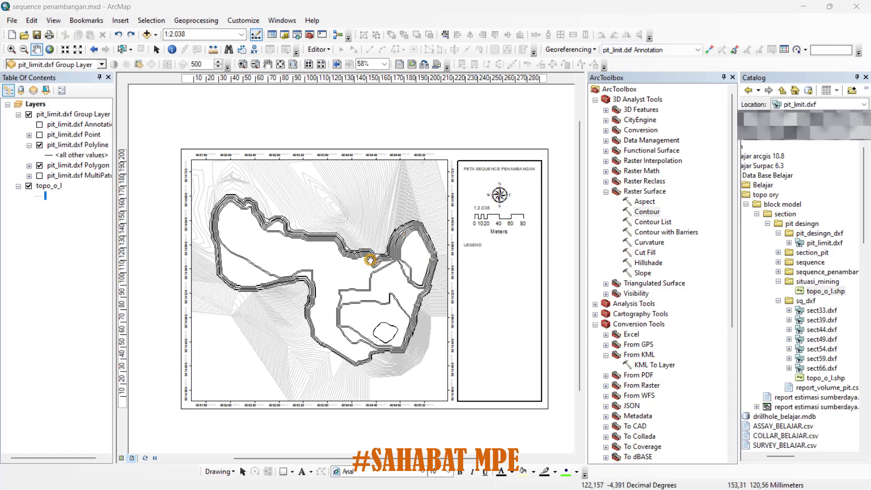
# Add sect33.dxf from the sq_dxf folder to the map and move its group layer above the pit_limit.dxf group layer
pyautogui.click(815, 367)
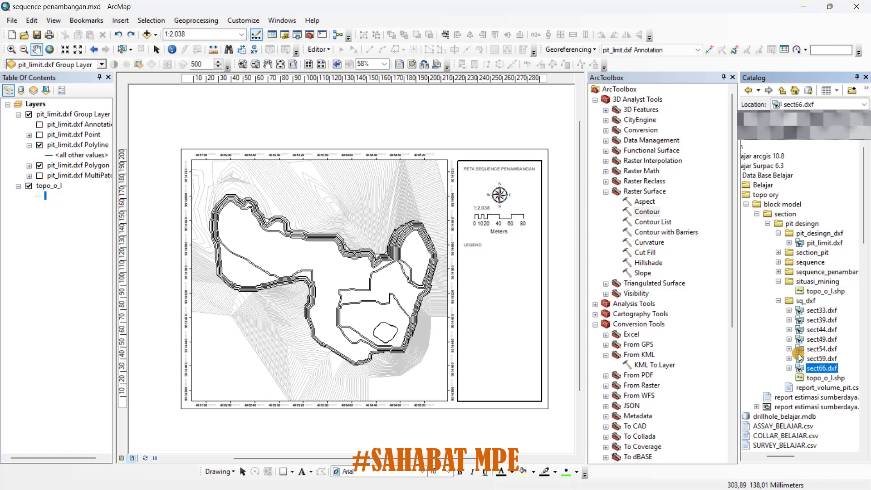
pyautogui.click(817, 312)
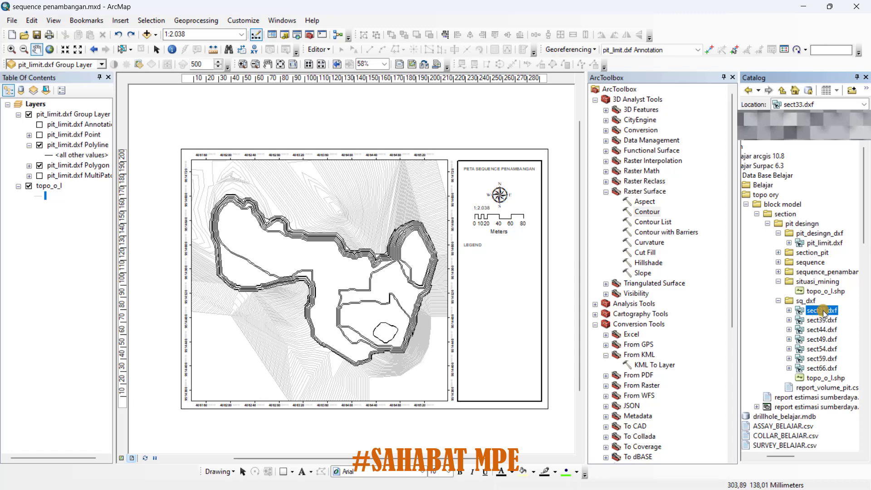
pyautogui.moveTo(823, 313); pyautogui.dragTo(257, 238)
pyautogui.moveTo(39, 225); pyautogui.dragTo(33, 214)
pyautogui.click(525, 306)
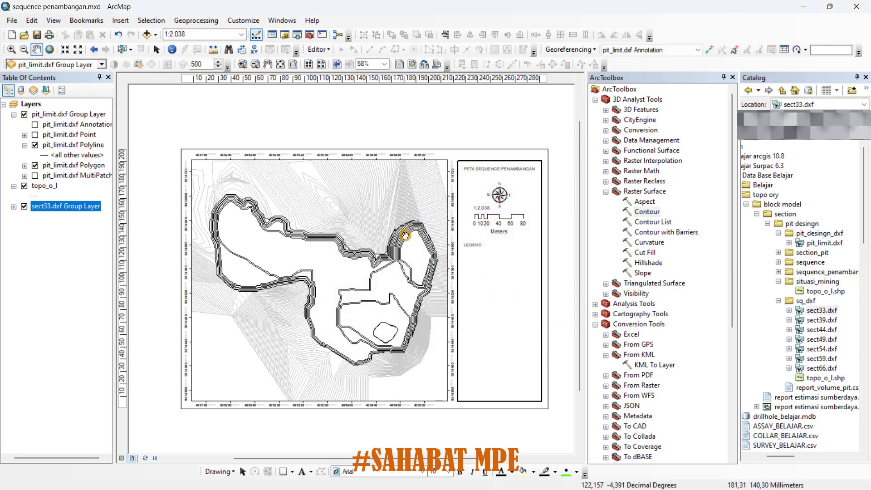
pyautogui.moveTo(55, 205); pyautogui.dragTo(46, 111)
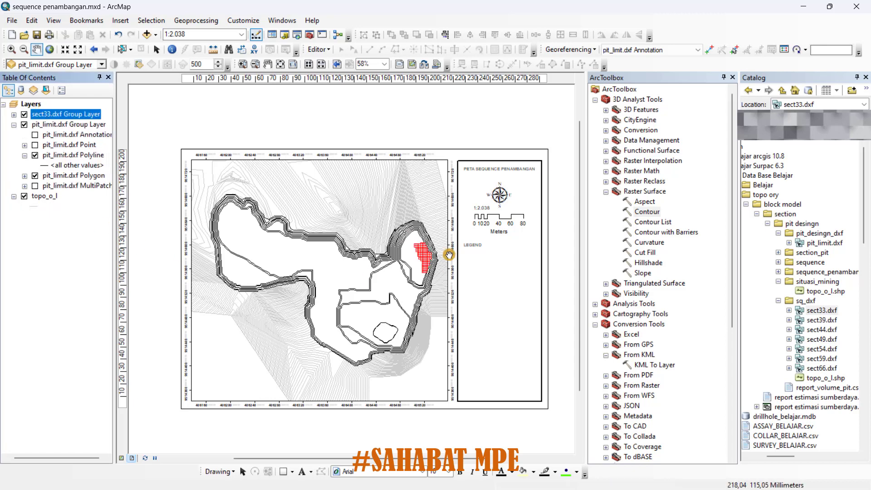
# Expand the sect33.dxf group layer and hide its Annotation, Point, Polyline and MultiPatch sublayers, keeping Polygon displayed
pyautogui.scroll(1, 429, 255)
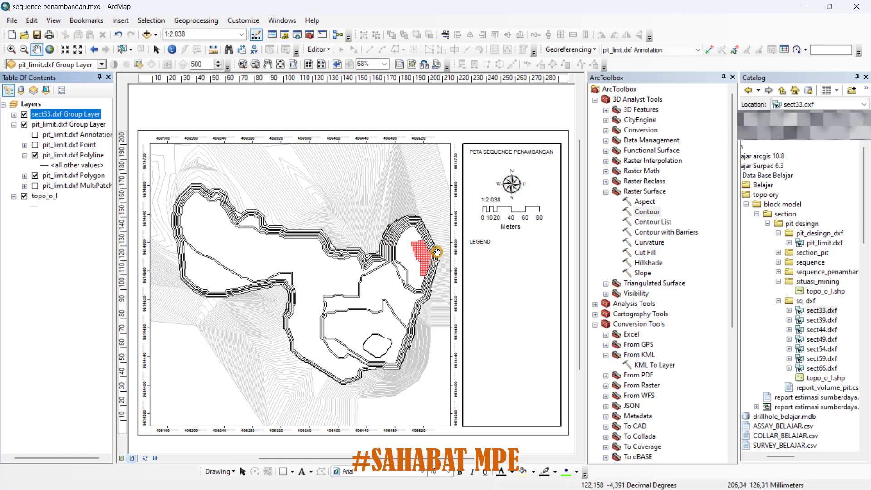
pyautogui.scroll(-1, 418, 253)
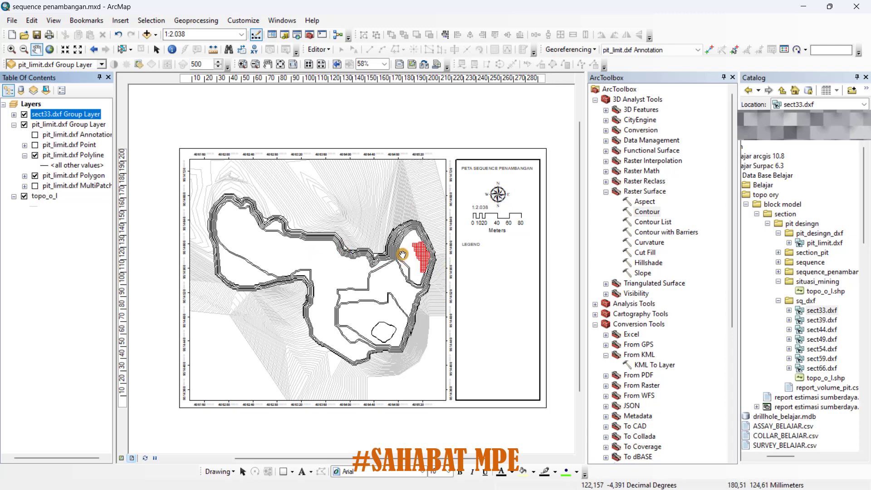
pyautogui.click(14, 115)
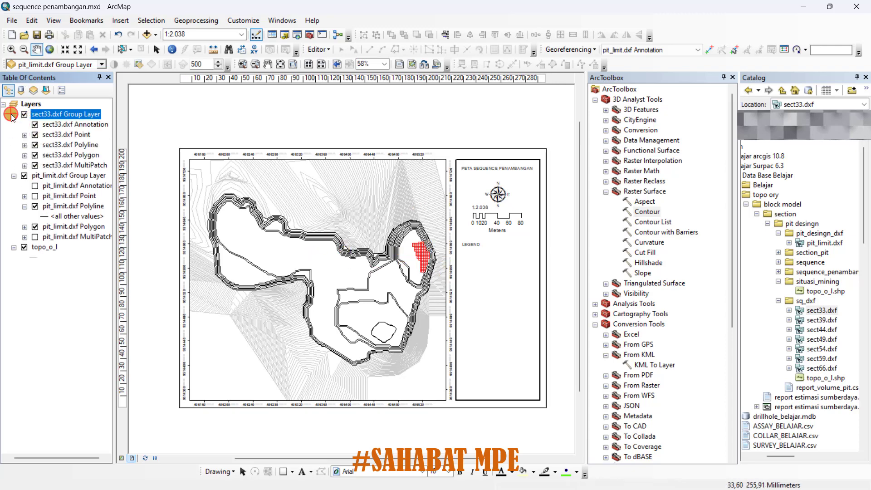
pyautogui.click(34, 124)
pyautogui.click(34, 135)
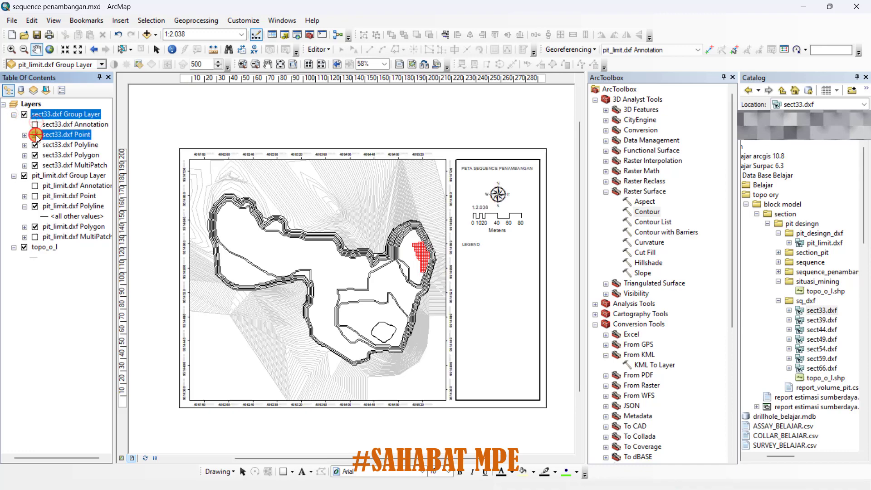
pyautogui.click(35, 145)
pyautogui.click(35, 166)
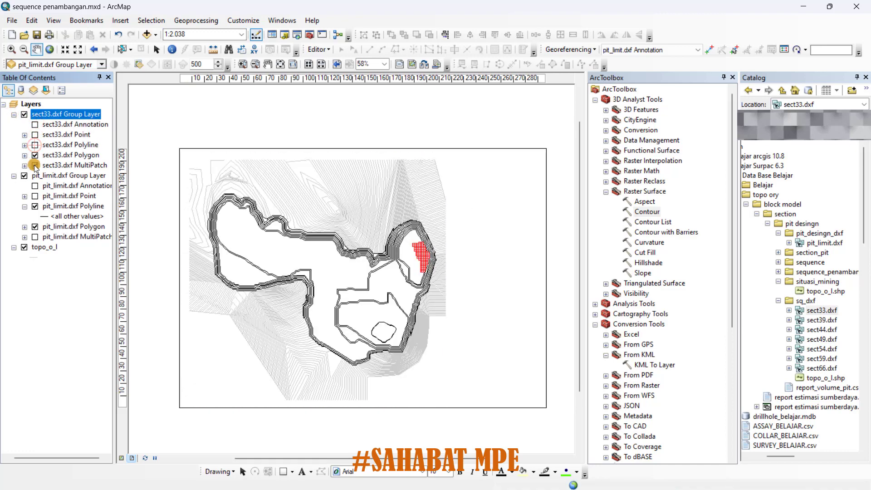
# Give the CONTINUOUS symbol of sect33.dxf Polygon a red fill and a black outline
pyautogui.click(90, 155)
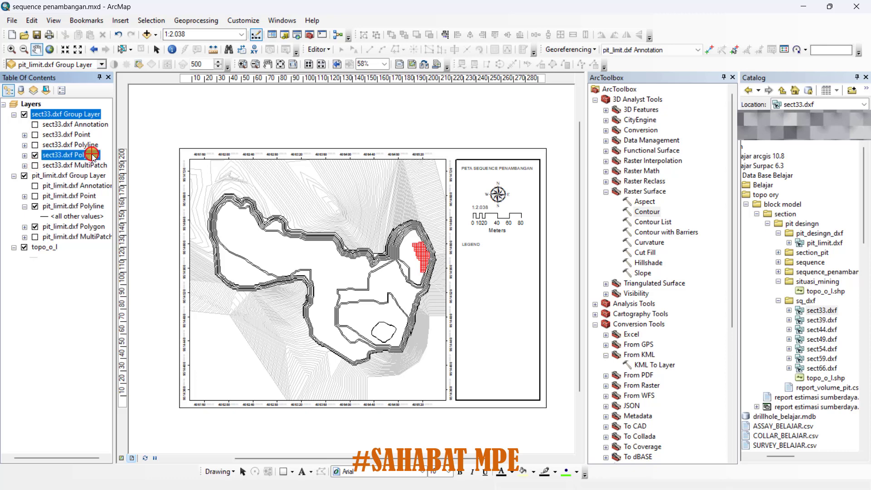
pyautogui.click(24, 155)
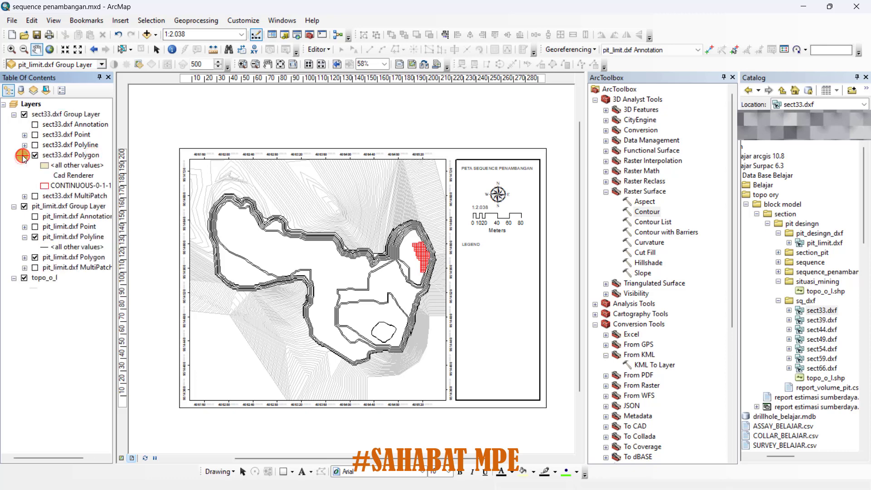
pyautogui.click(45, 185)
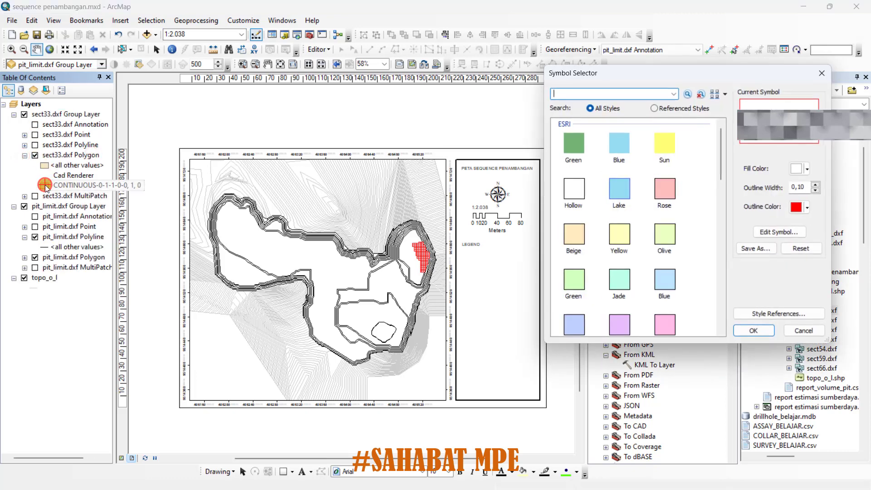
pyautogui.click(797, 169)
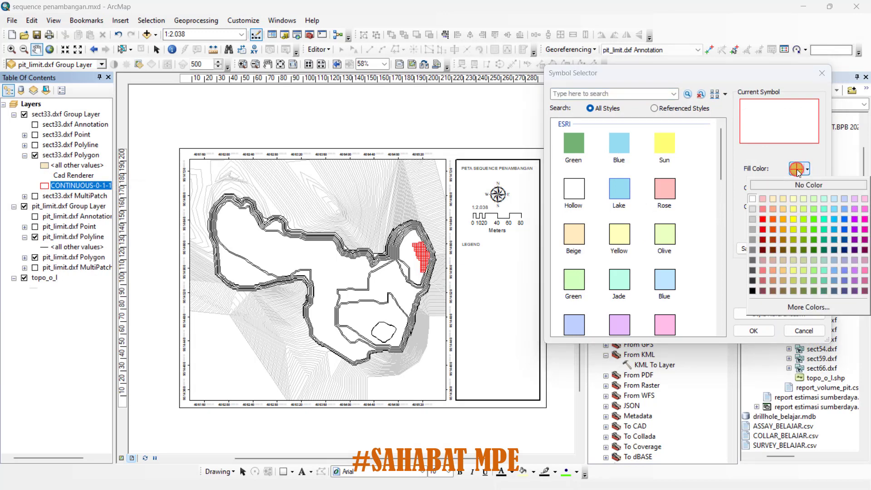
pyautogui.click(765, 218)
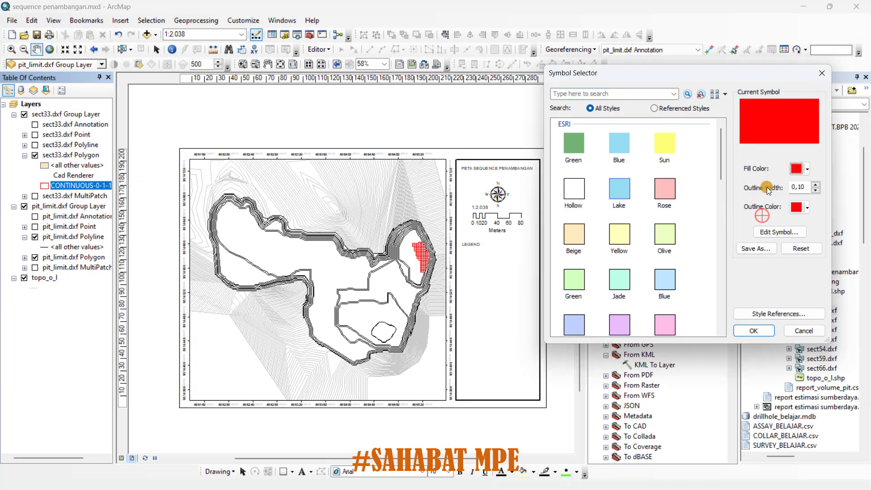
pyautogui.click(797, 206)
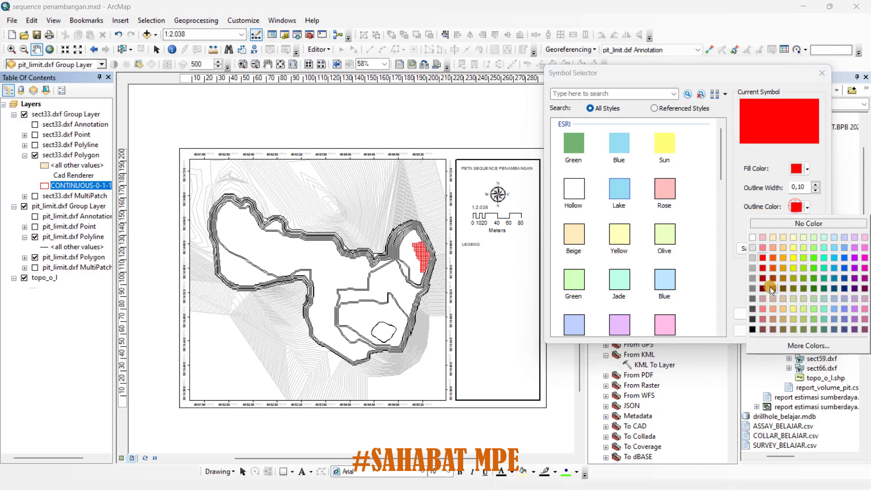
pyautogui.click(752, 329)
pyautogui.click(753, 326)
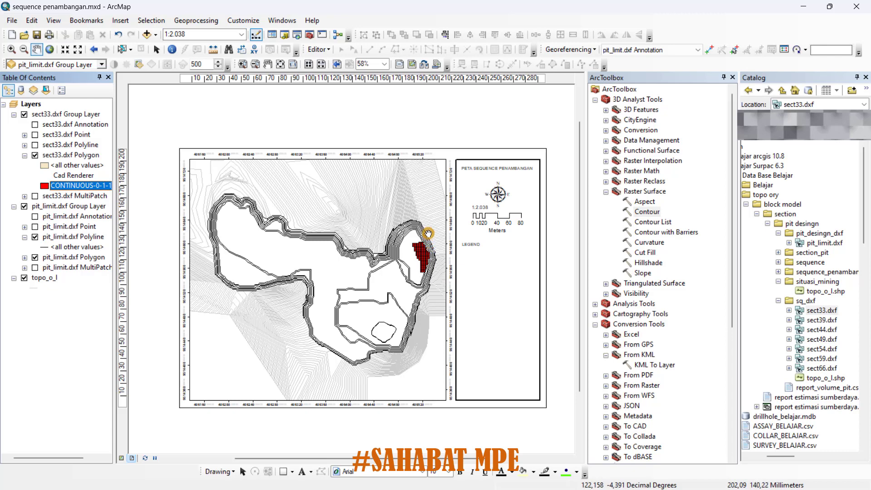
# Change the CONTINUOUS symbol of sect33.dxf Polygon to a white fill with a red outline
pyautogui.click(44, 185)
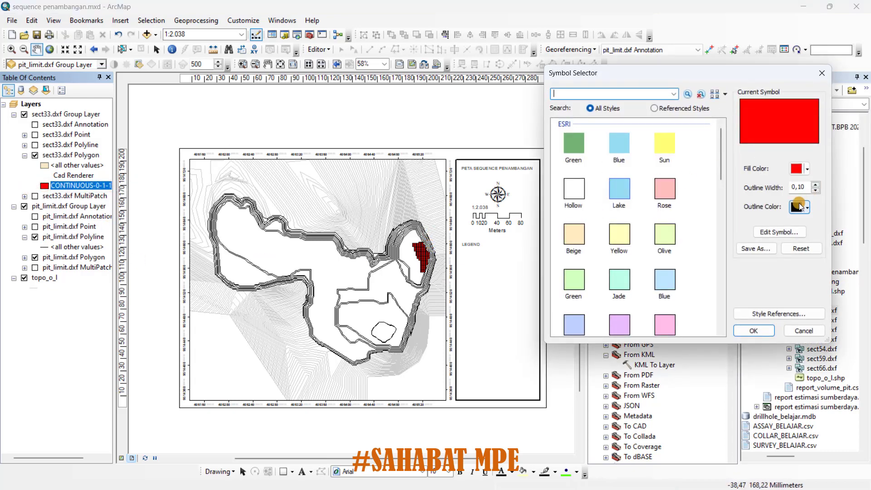
pyautogui.click(797, 167)
pyautogui.click(797, 183)
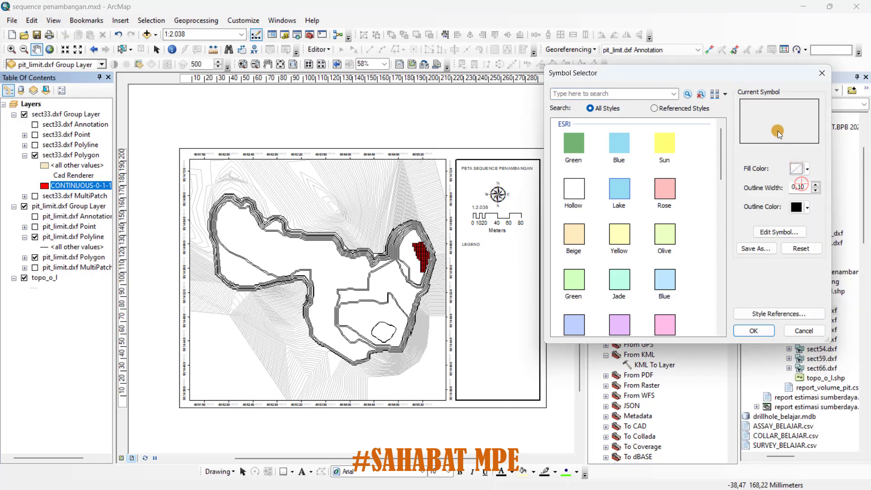
pyautogui.click(797, 167)
pyautogui.click(755, 201)
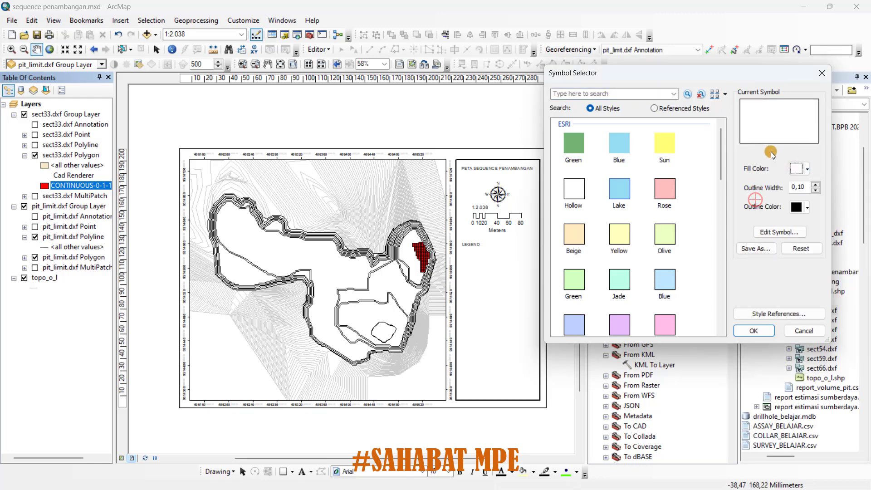
pyautogui.click(801, 206)
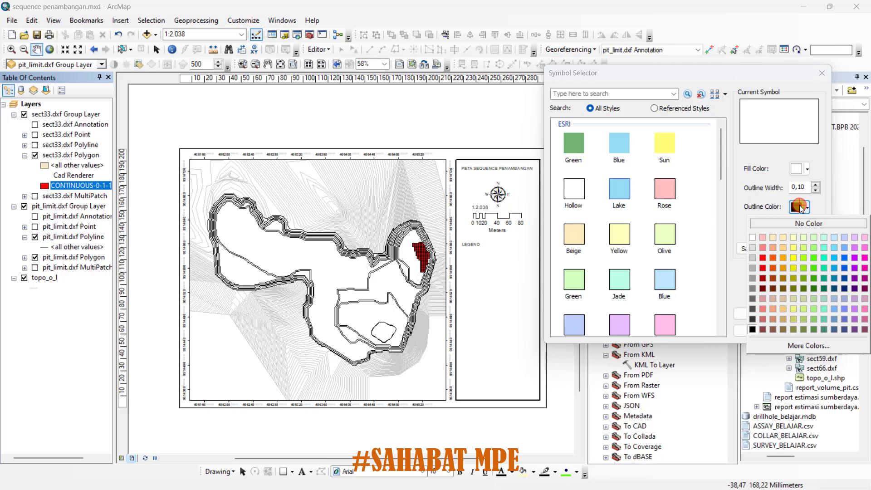
pyautogui.click(765, 258)
pyautogui.click(768, 327)
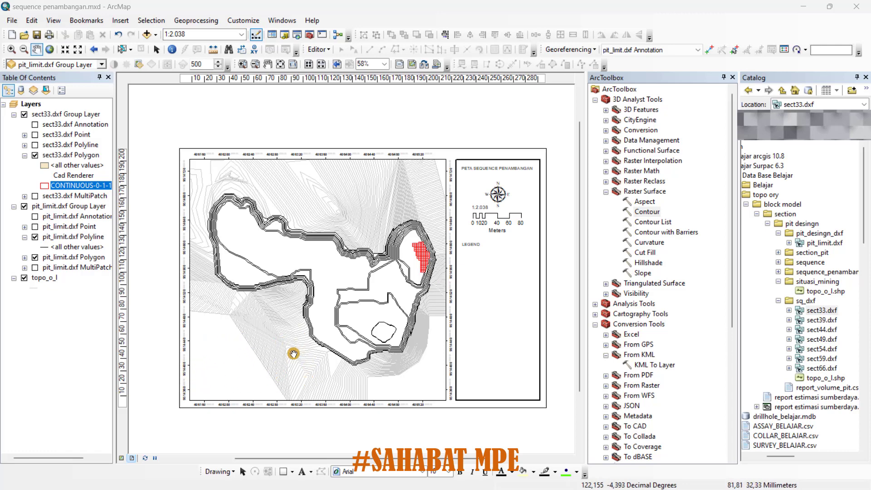
# Switch to Surpac and open report_volume_pit.xlsm from the sequence folder in Excel
pyautogui.press('super')
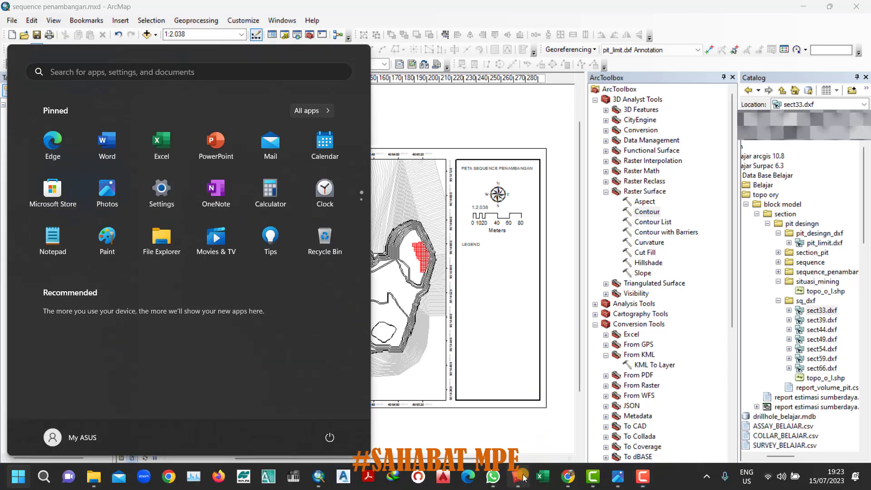
pyautogui.click(518, 476)
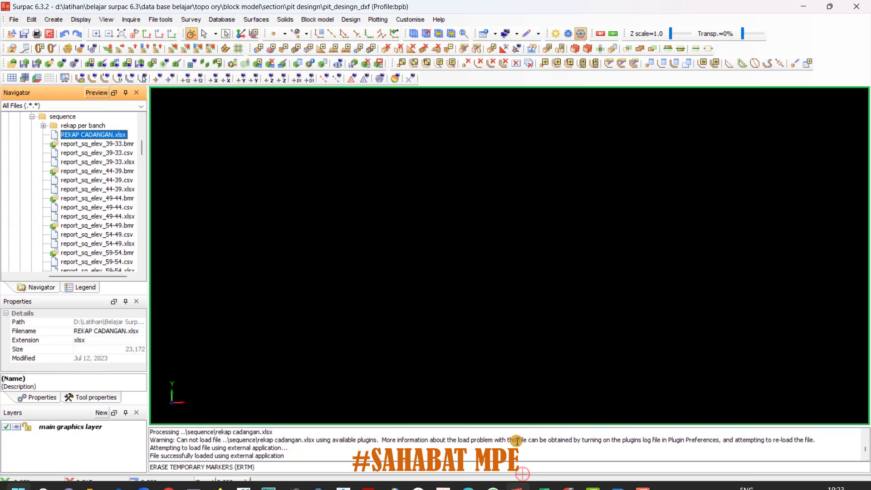
pyautogui.doubleClick(97, 125)
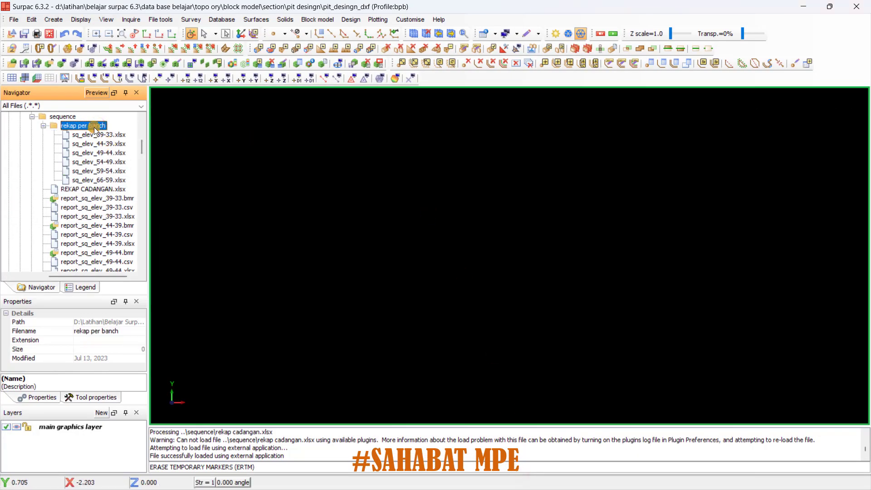
pyautogui.doubleClick(95, 126)
pyautogui.scroll(-2, 99, 159)
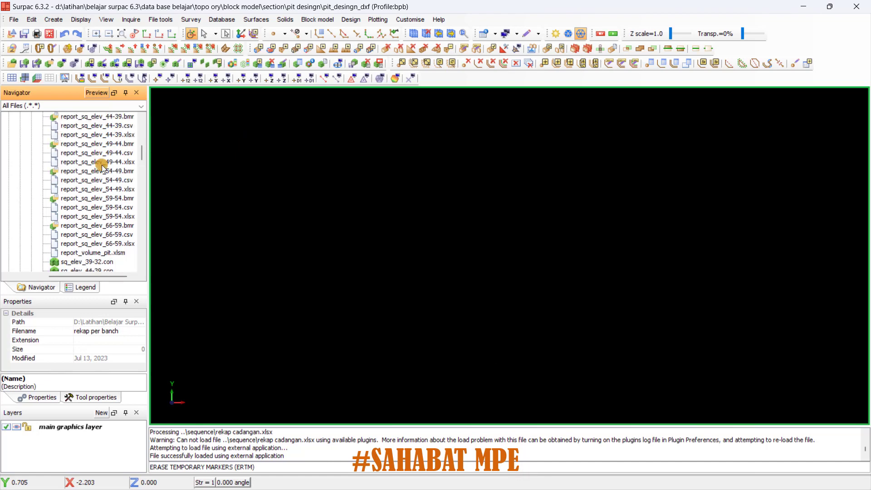
pyautogui.click(109, 253)
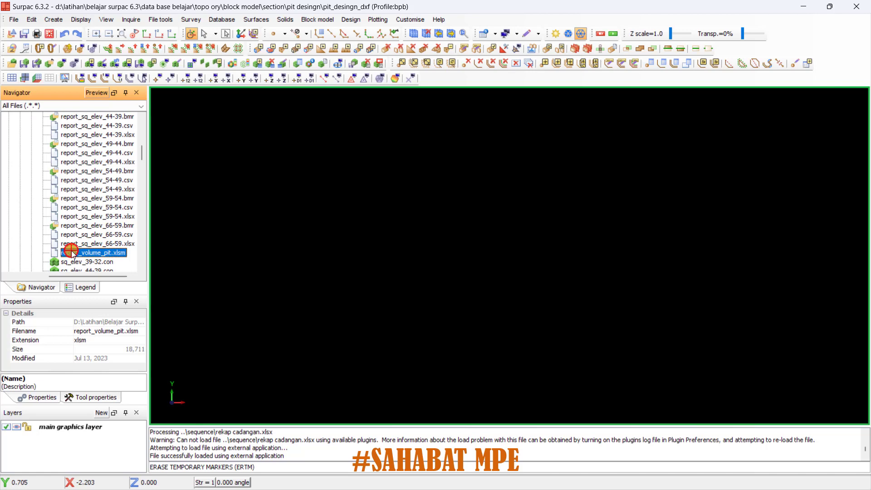
pyautogui.moveTo(72, 250); pyautogui.dragTo(428, 327)
pyautogui.click(102, 244)
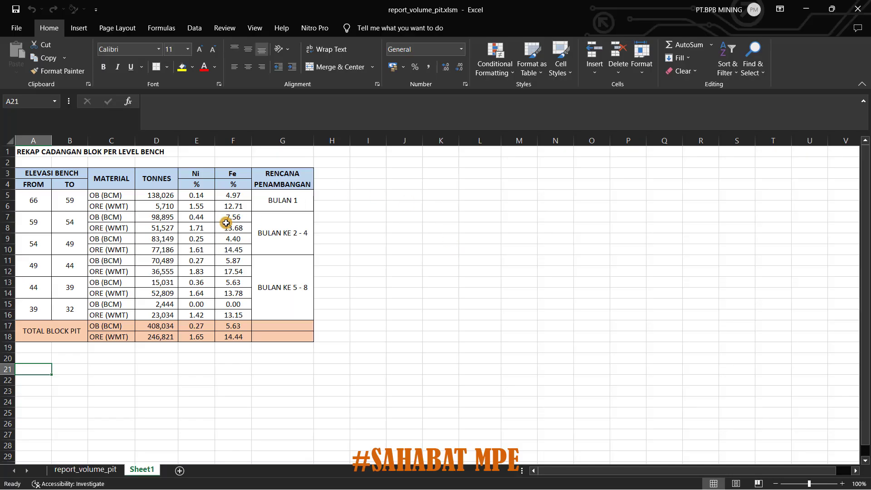
# Copy the header rows from ELEVASI BENCH through Fe (A3:F4) and paste them at I3, beside the reserve table
pyautogui.click(226, 223)
pyautogui.click(227, 284)
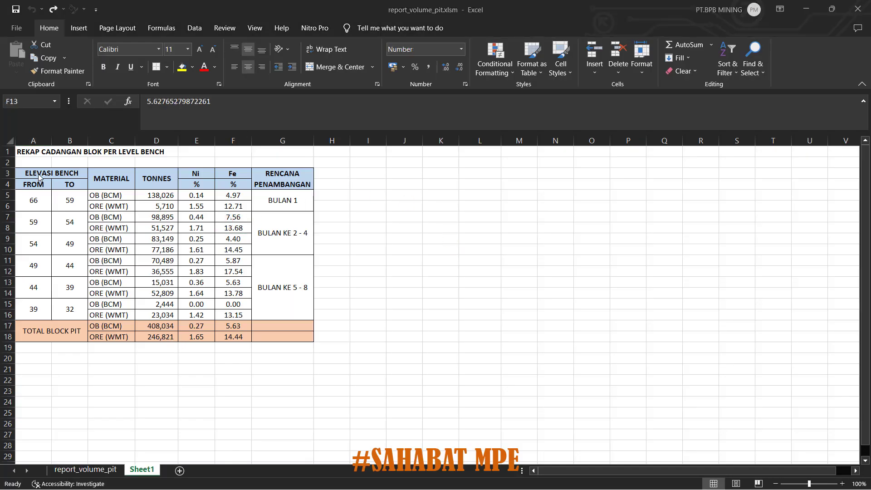
pyautogui.moveTo(38, 172); pyautogui.dragTo(231, 183)
pyautogui.hotkey('ctrl', 'c')
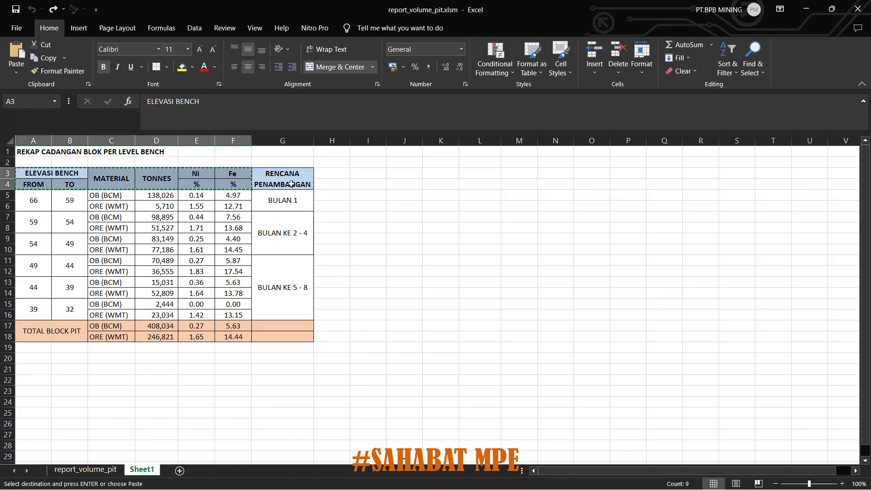
pyautogui.click(379, 175)
pyautogui.hotkey('ctrl', 'v')
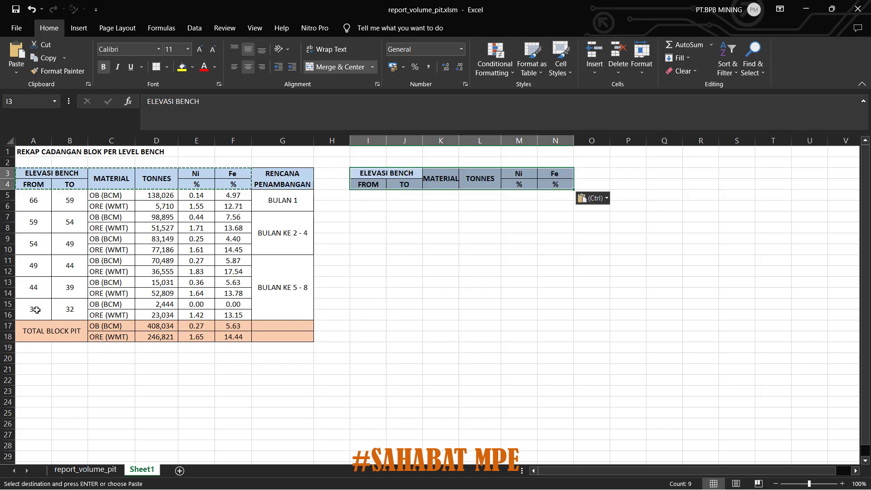
# Copy the 39–32 bench rows without the mining plan column (A15:F16) and paste them under the new header at I5
pyautogui.moveTo(36, 310); pyautogui.dragTo(233, 309)
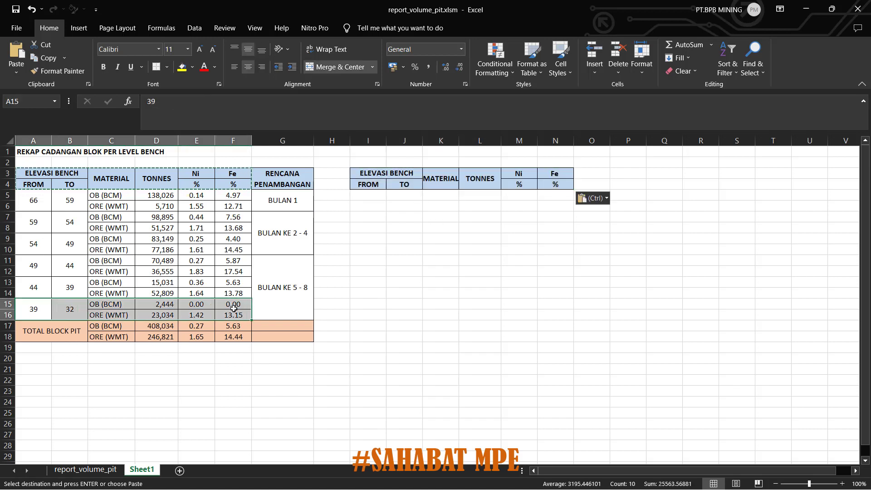
pyautogui.hotkey('ctrl', 'c')
pyautogui.click(376, 198)
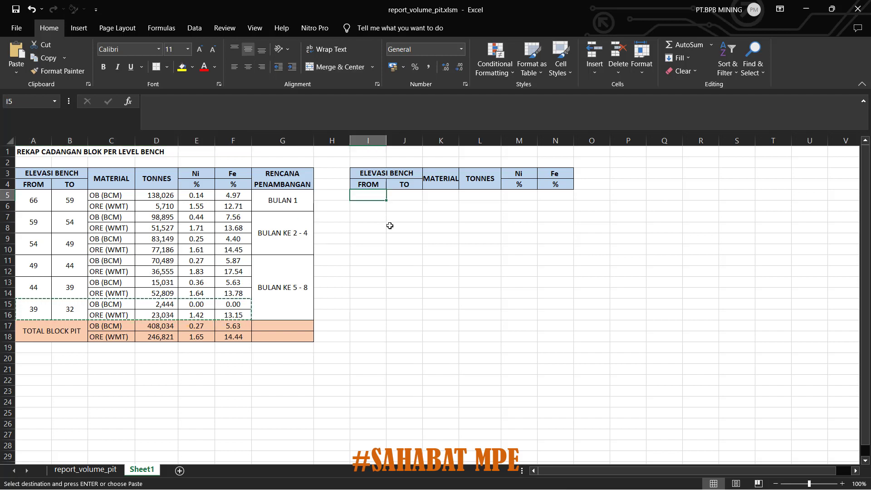
pyautogui.hotkey('ctrl', 'v')
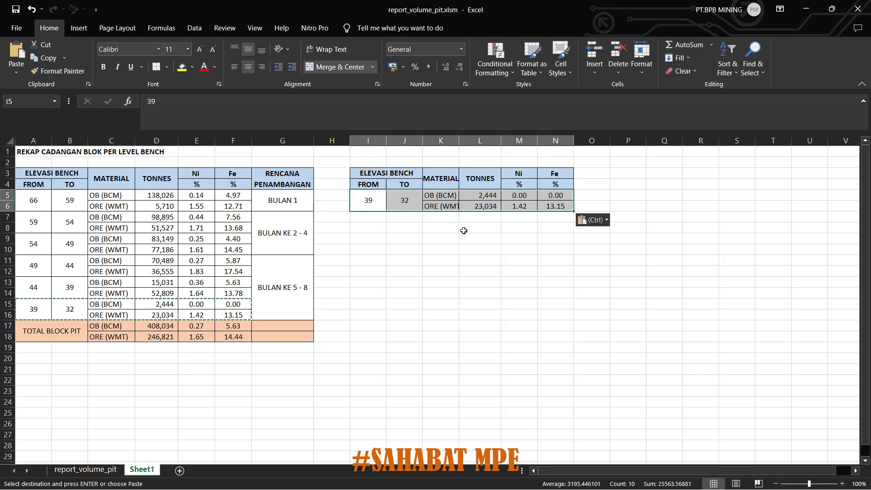
pyautogui.press('Escape')
pyautogui.press('Escape')
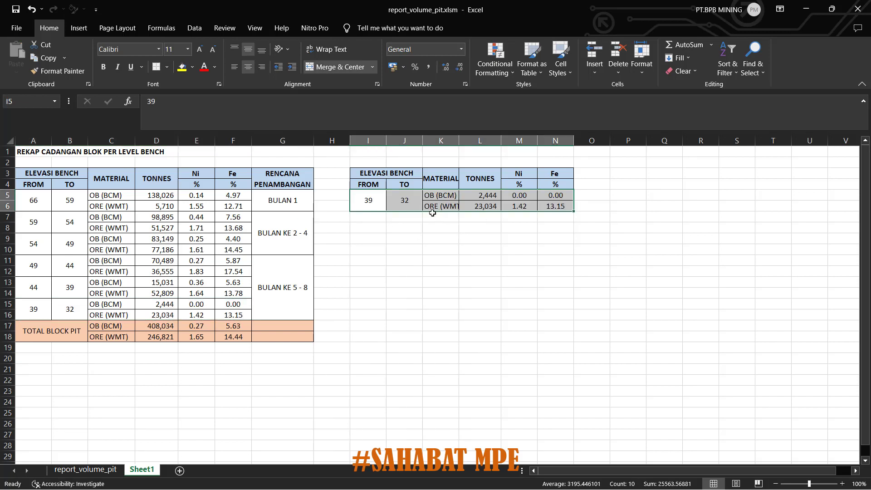
pyautogui.click(485, 215)
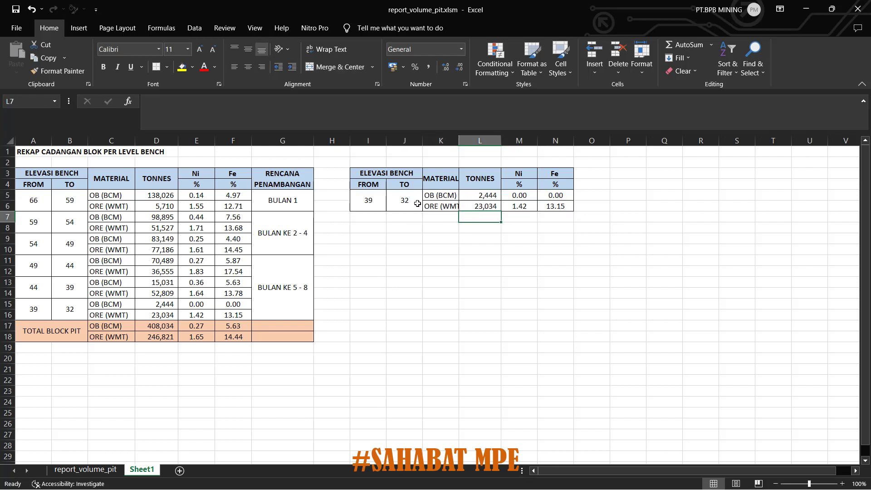
# Copy the assembled 39–32 bench reserve table (I3:N6) and switch to sequence penambangan.mxd in ArcMap
pyautogui.moveTo(364, 179); pyautogui.dragTo(549, 204)
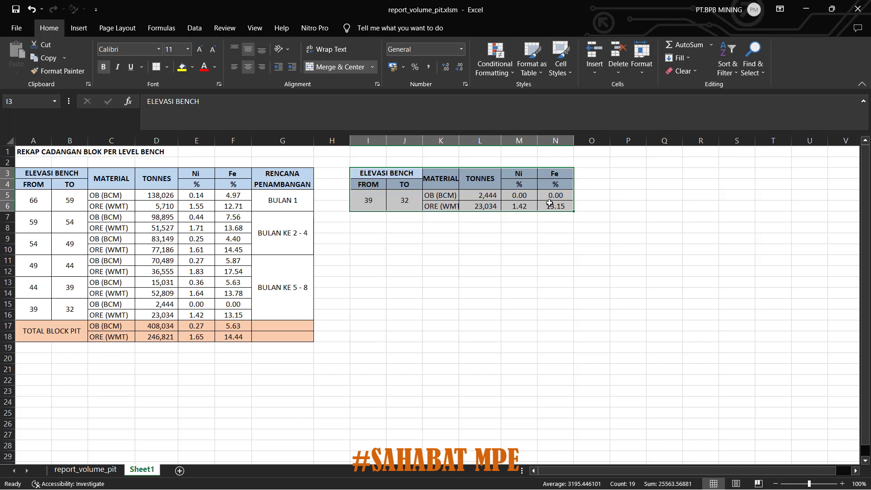
pyautogui.hotkey('ctrl', 'c')
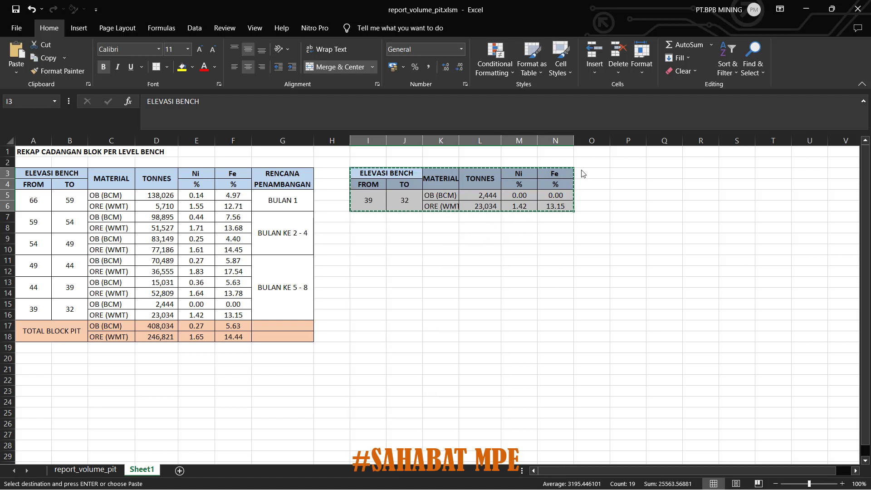
pyautogui.hotkey('alt', 'Tab')
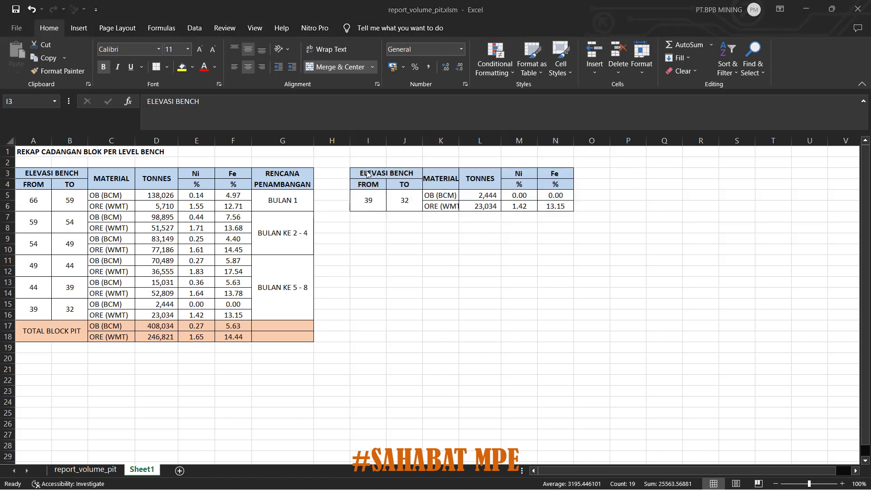
pyautogui.hotkey('ctrl', 'a')
pyautogui.click(386, 170)
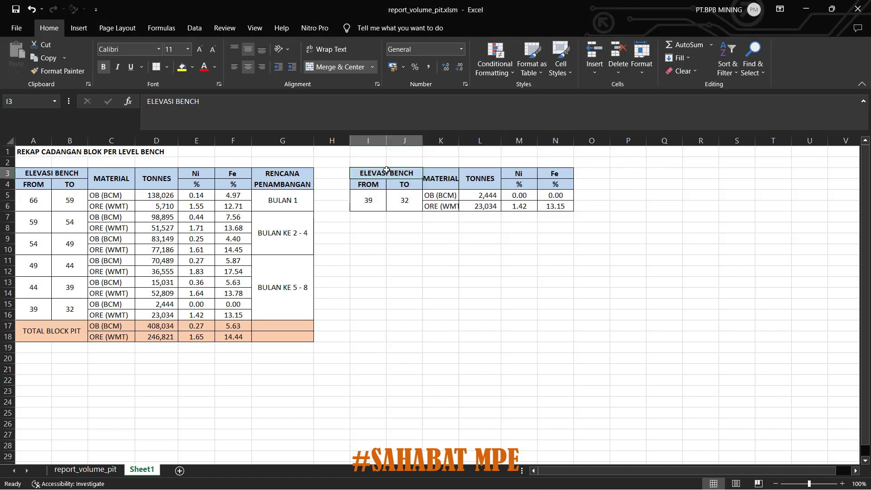
pyautogui.moveTo(398, 178); pyautogui.dragTo(563, 207)
pyautogui.hotkey('ctrl', 'c')
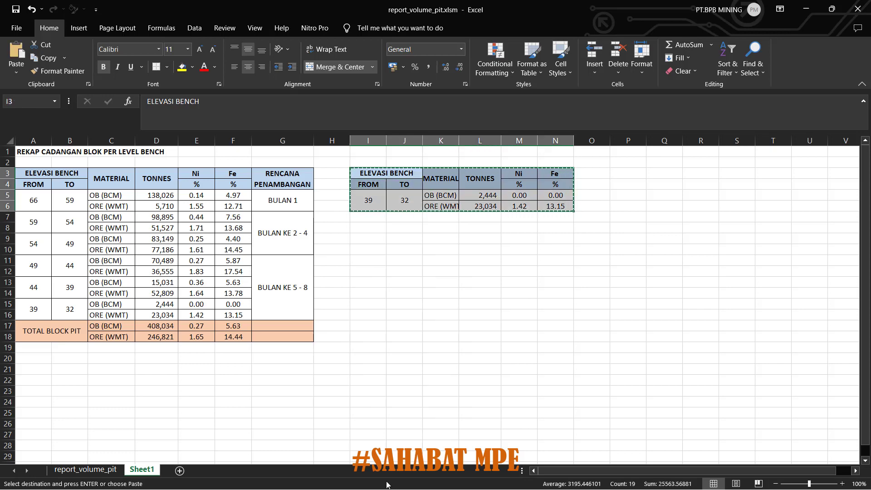
pyautogui.press('super')
pyautogui.click(338, 480)
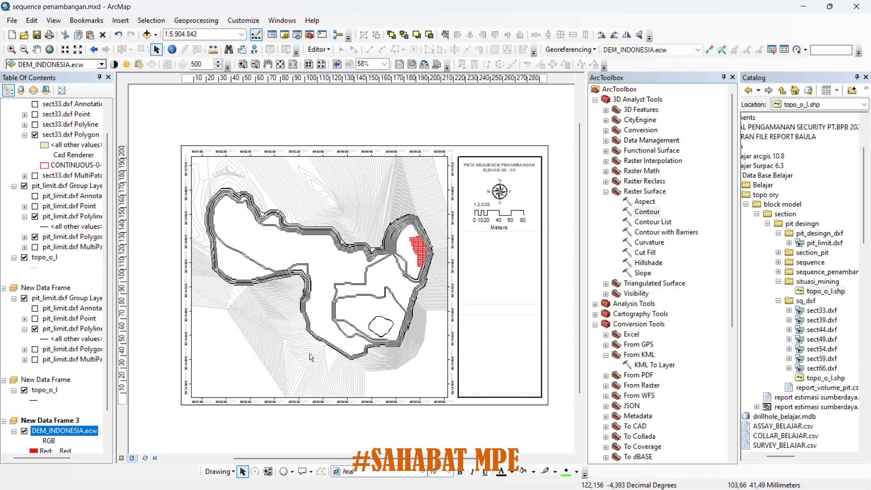
# Paste the bench reserve table into the layout and place it in the lower-left corner of the main map frame
pyautogui.rightClick(297, 314)
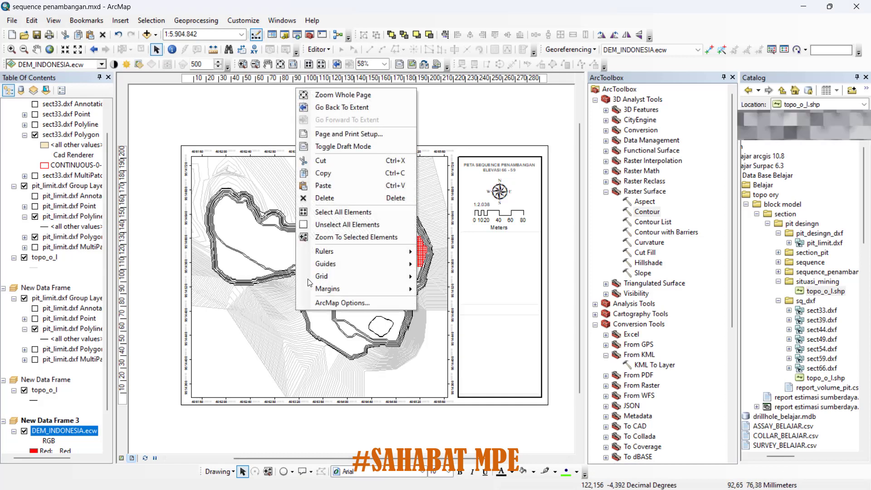
pyautogui.click(319, 188)
pyautogui.moveTo(362, 277); pyautogui.dragTo(260, 380)
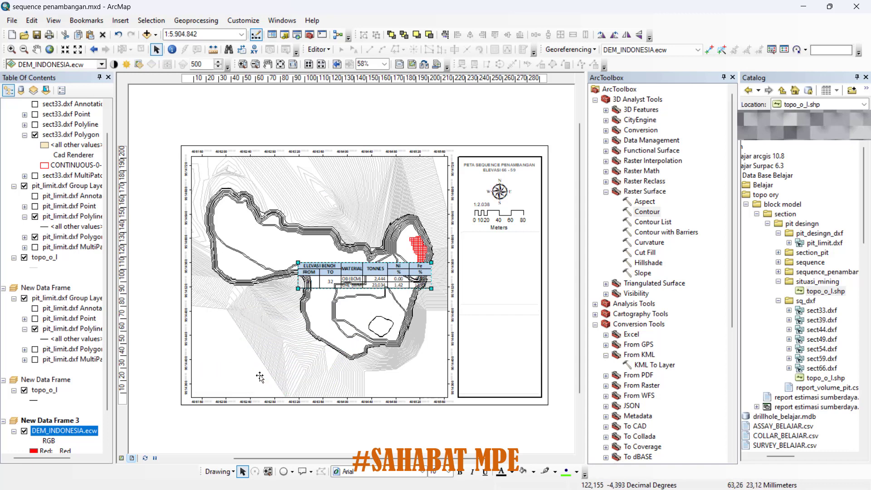
pyautogui.moveTo(327, 369); pyautogui.dragTo(341, 365)
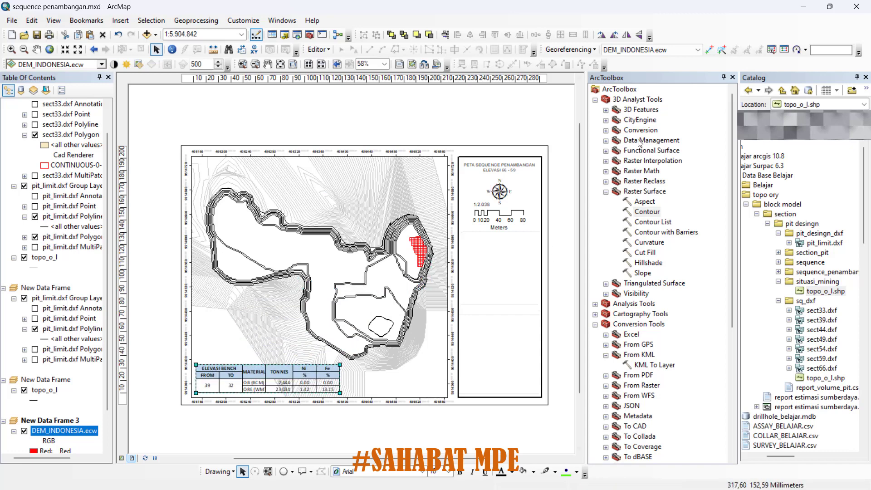
pyautogui.click(421, 278)
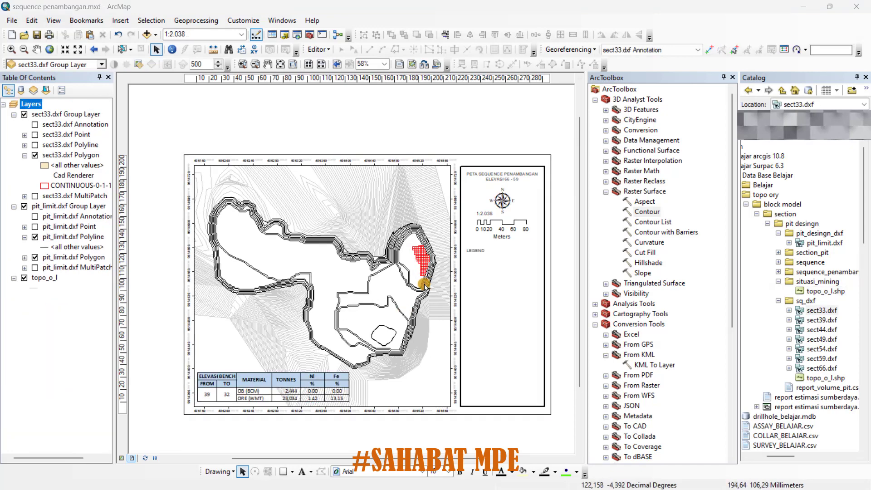
# Add sect39.dxf from the sq_dxf folder to the Layers data frame, above the sect33.dxf group layer
pyautogui.click(820, 320)
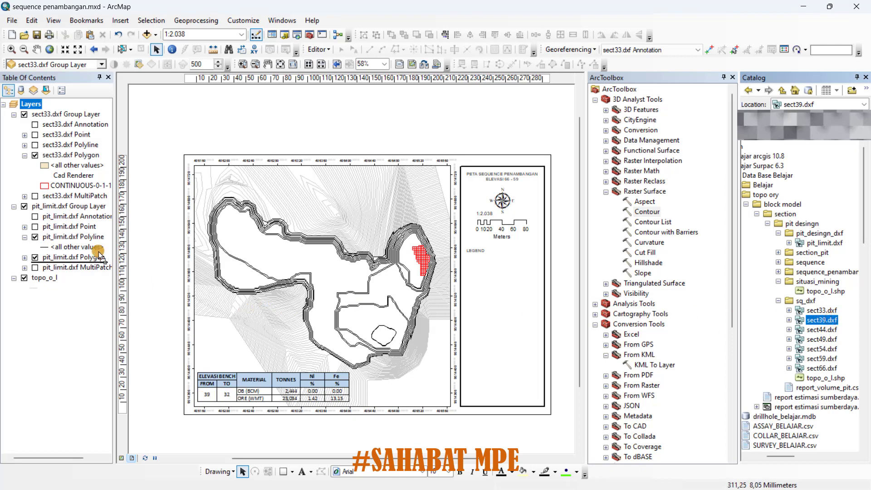
pyautogui.moveTo(46, 136); pyautogui.dragTo(39, 112)
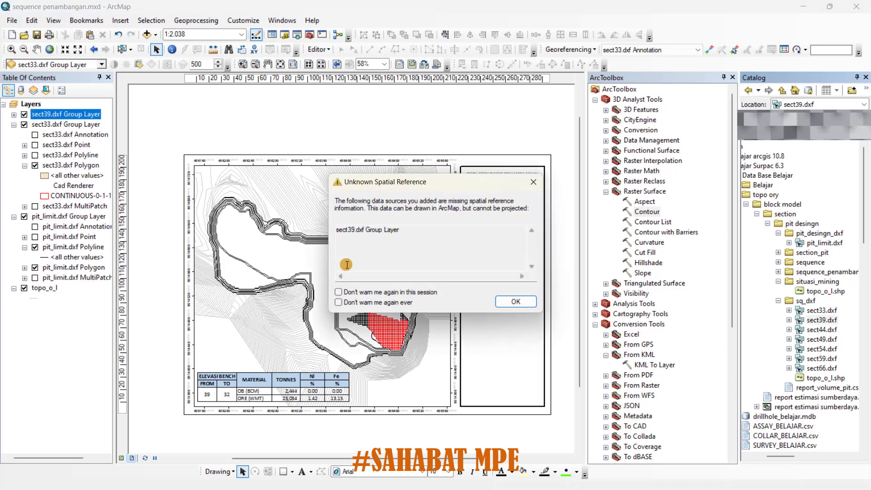
pyautogui.click(533, 302)
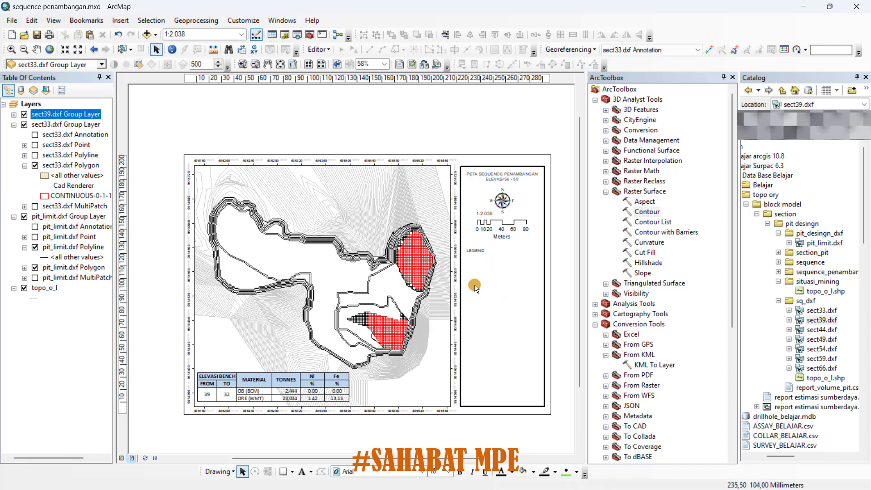
# Draw a rectangle about 16.5 by 9.2 mm as a legend box just below the LEGEND heading
pyautogui.click(282, 472)
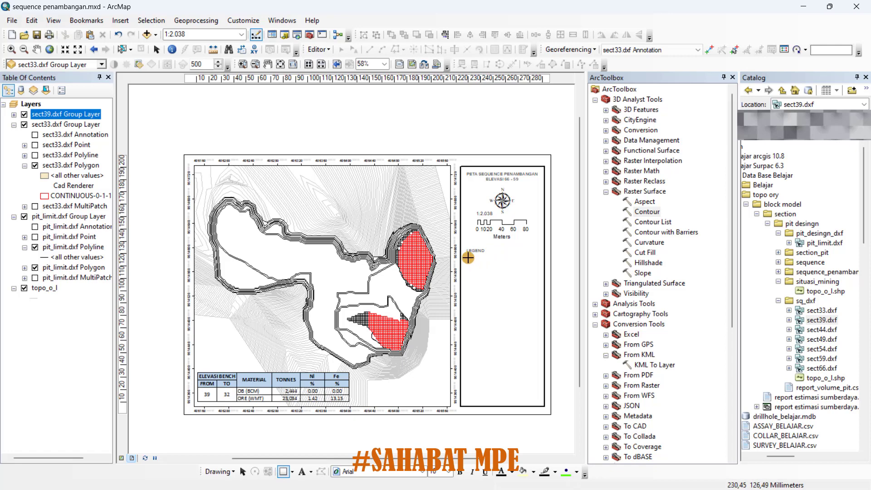
pyautogui.moveTo(468, 258); pyautogui.dragTo(488, 271)
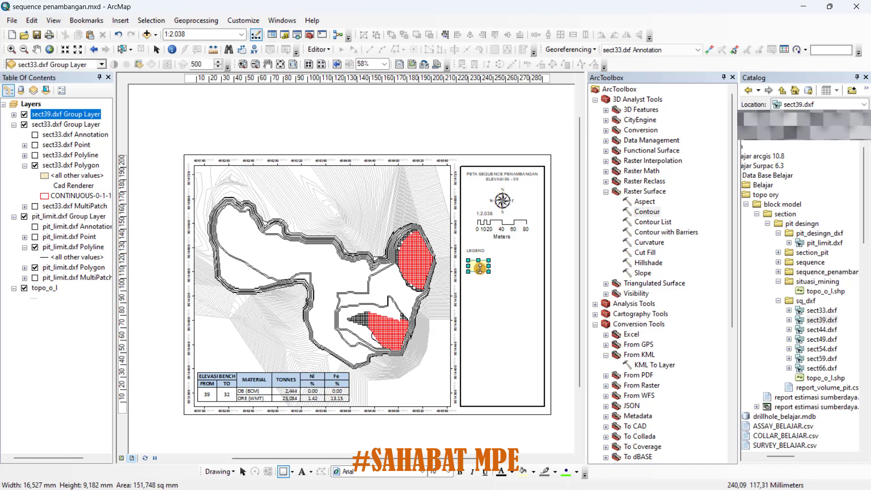
pyautogui.click(478, 265)
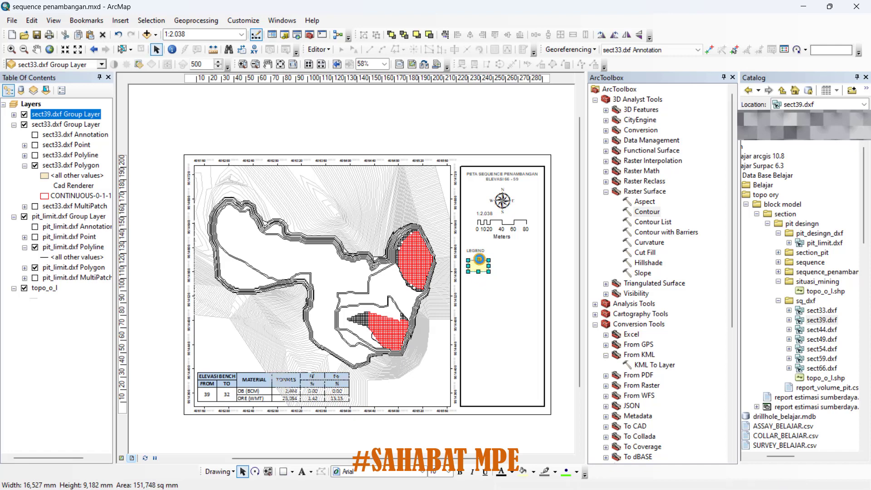
pyautogui.moveTo(478, 260); pyautogui.dragTo(477, 257)
# Give the legend rectangle no fill colour and a red outline
pyautogui.rightClick(478, 263)
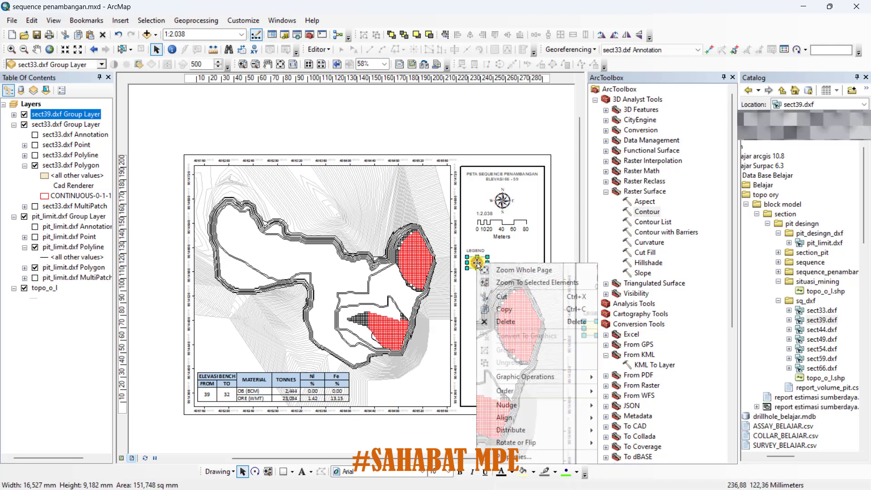
pyautogui.click(504, 453)
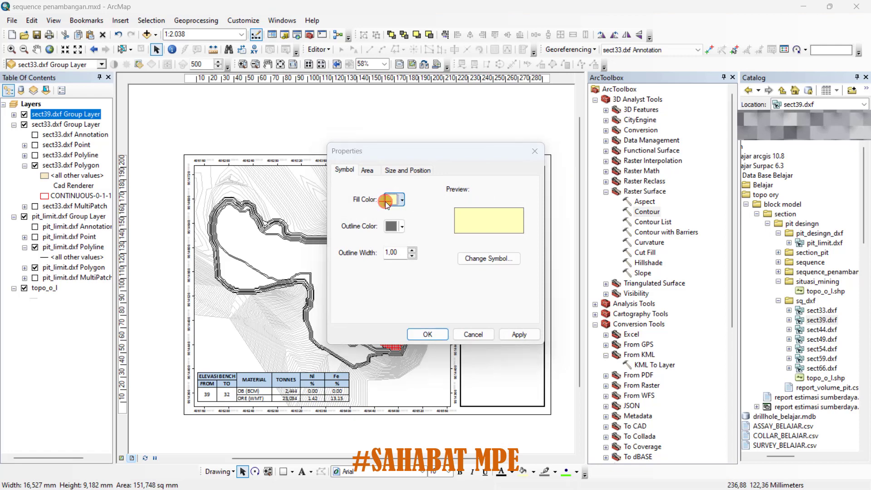
pyautogui.click(385, 201)
pyautogui.click(438, 216)
pyautogui.click(402, 226)
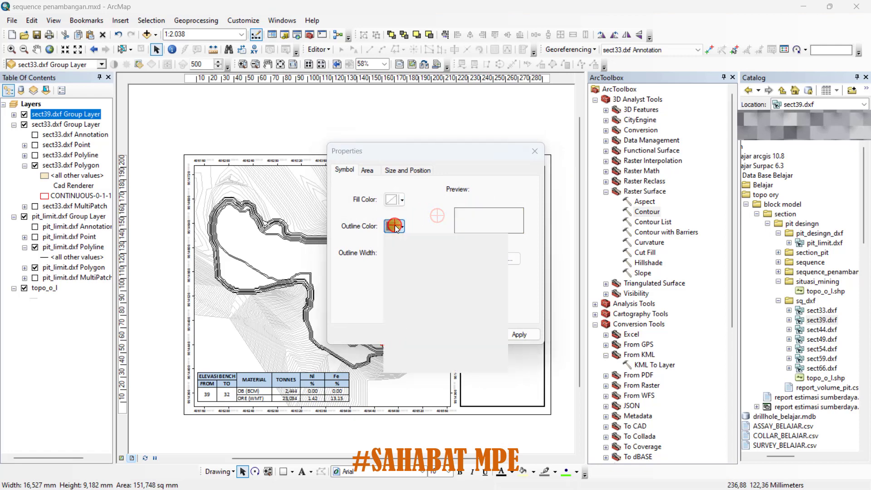
pyautogui.click(401, 276)
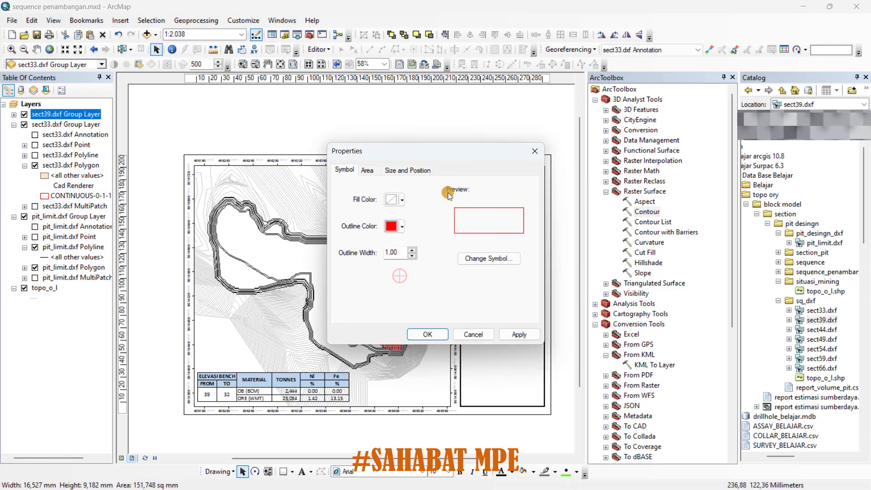
pyautogui.click(513, 333)
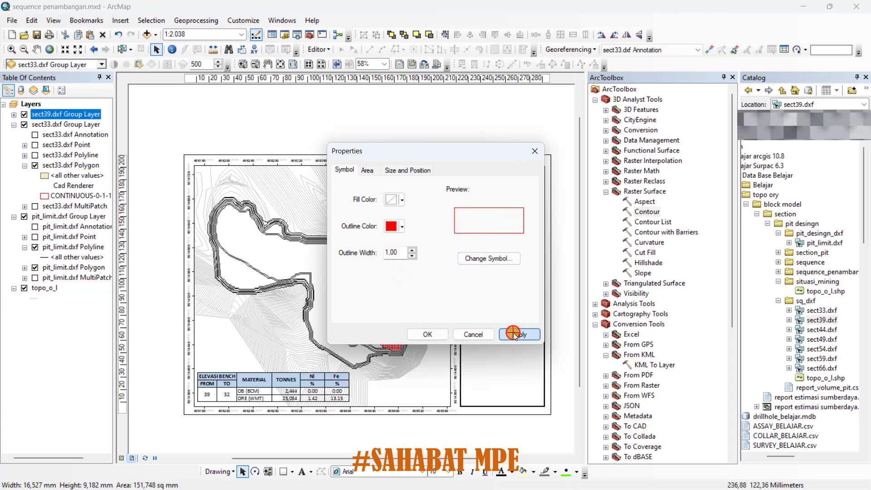
pyautogui.click(441, 332)
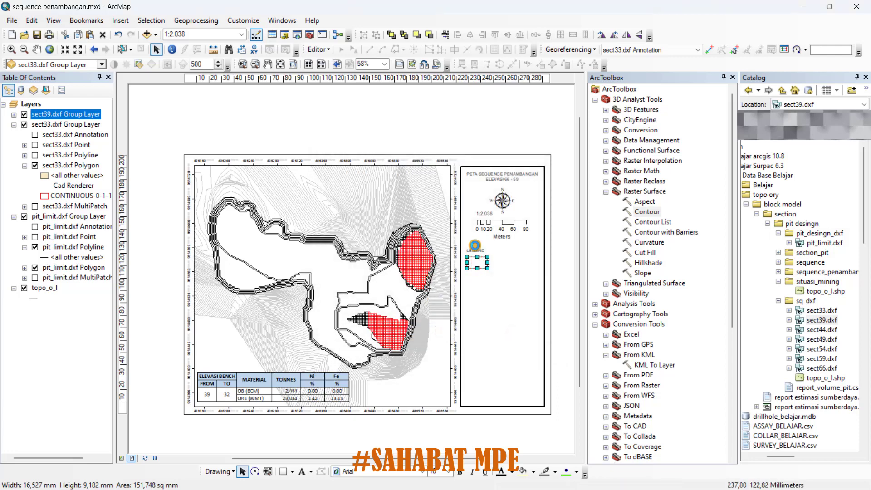
pyautogui.click(509, 142)
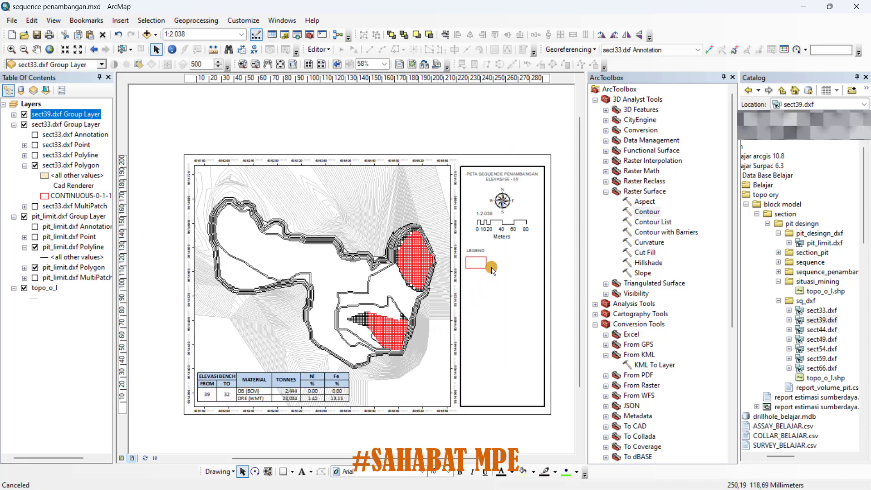
# Set the red legend rectangle's outline width to 3.00
pyautogui.click(486, 267)
pyautogui.click(506, 125)
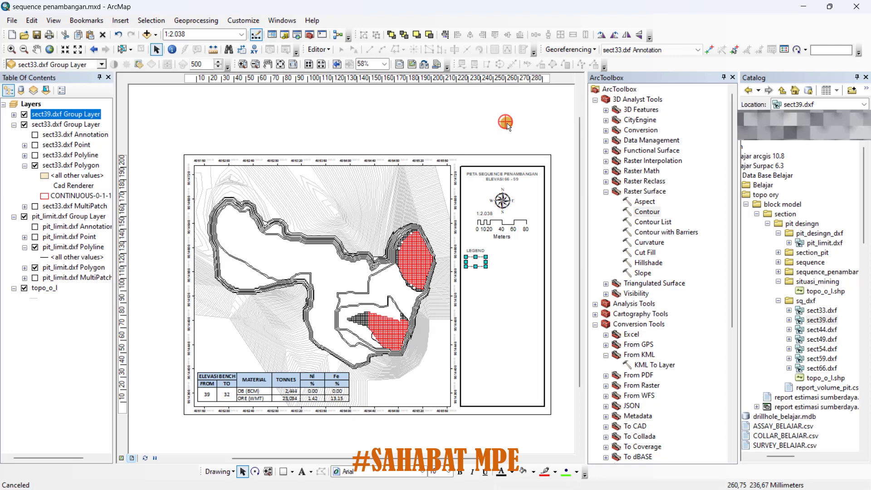
pyautogui.click(489, 274)
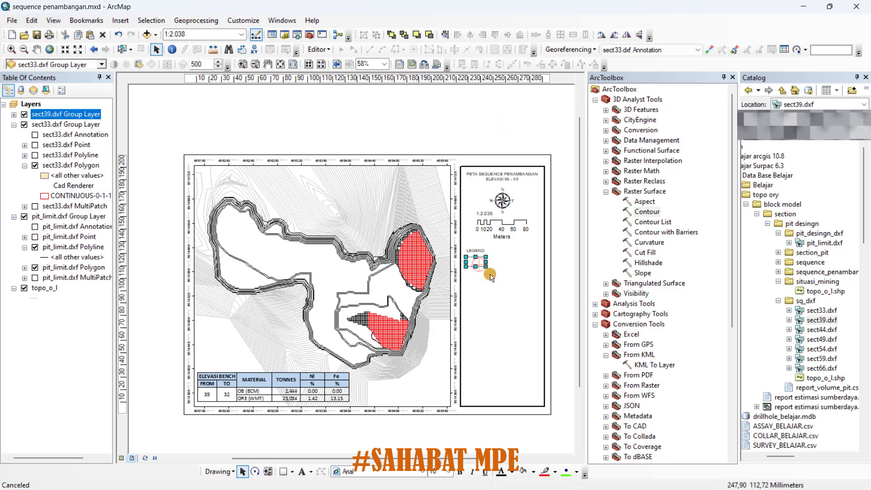
pyautogui.click(482, 266)
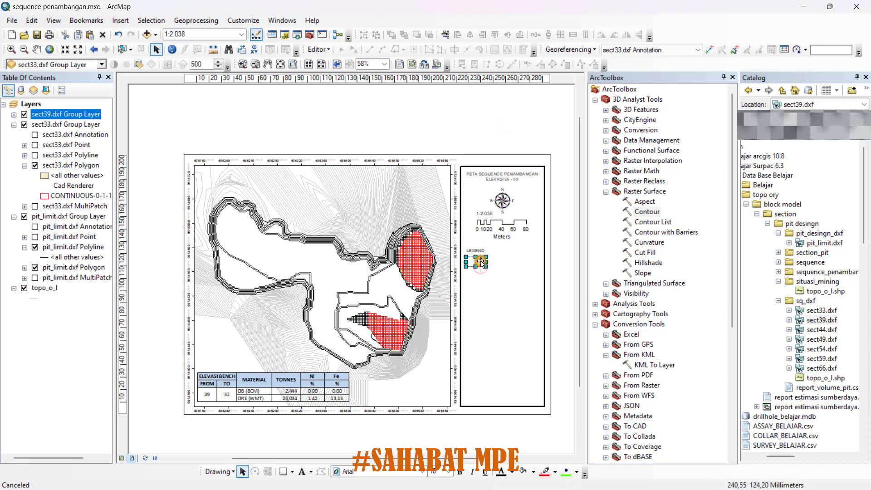
pyautogui.rightClick(482, 266)
pyautogui.click(515, 454)
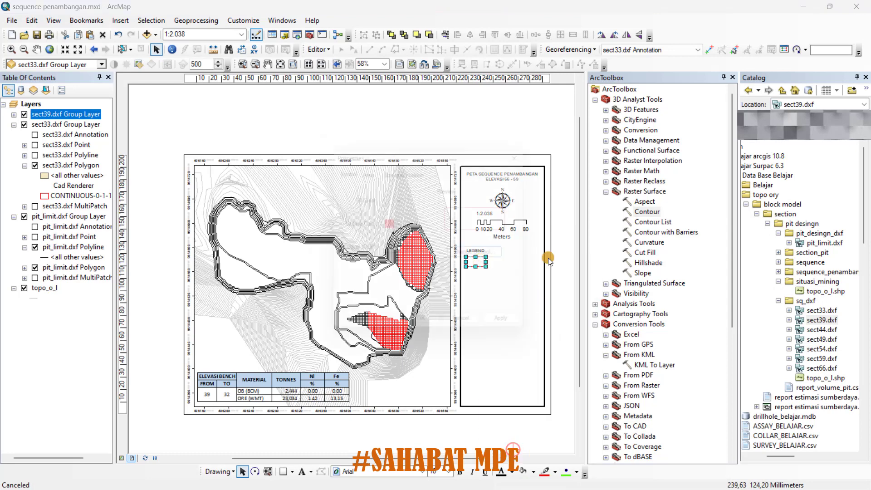
pyautogui.click(412, 250)
pyautogui.click(413, 250)
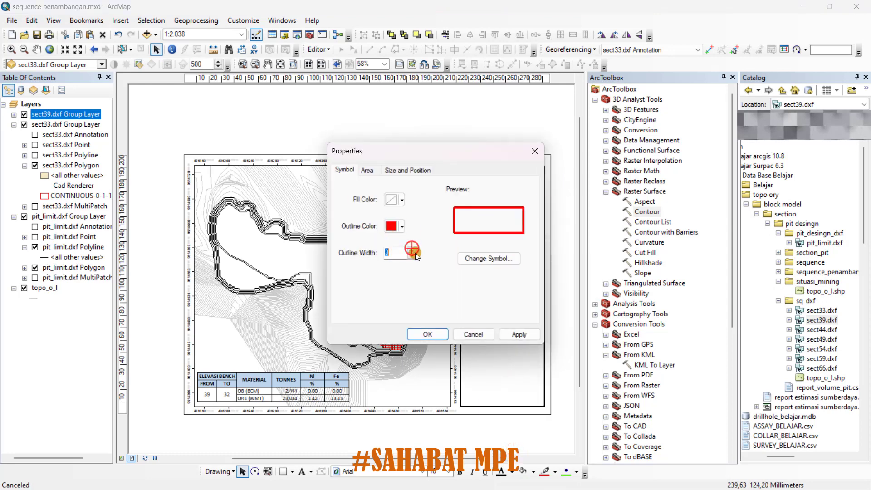
pyautogui.click(520, 334)
pyautogui.click(439, 335)
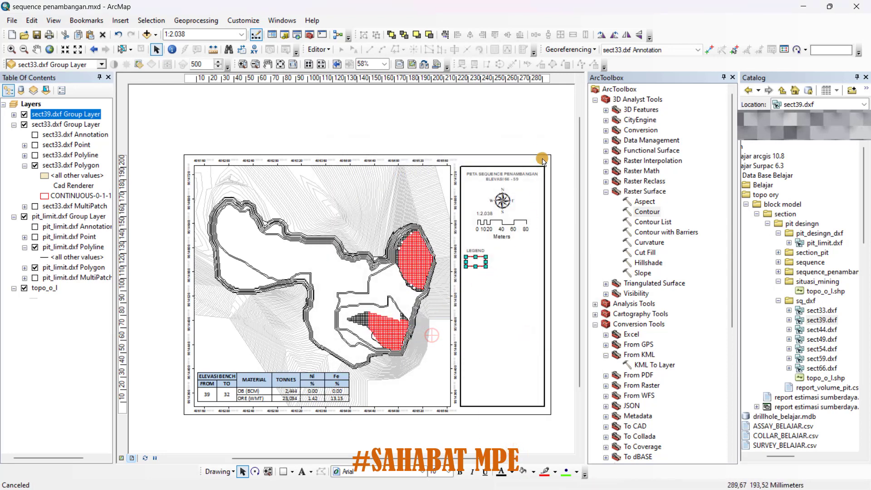
# Duplicate the red legend rectangle directly below the original and set the copy's outline colour to black
pyautogui.click(482, 263)
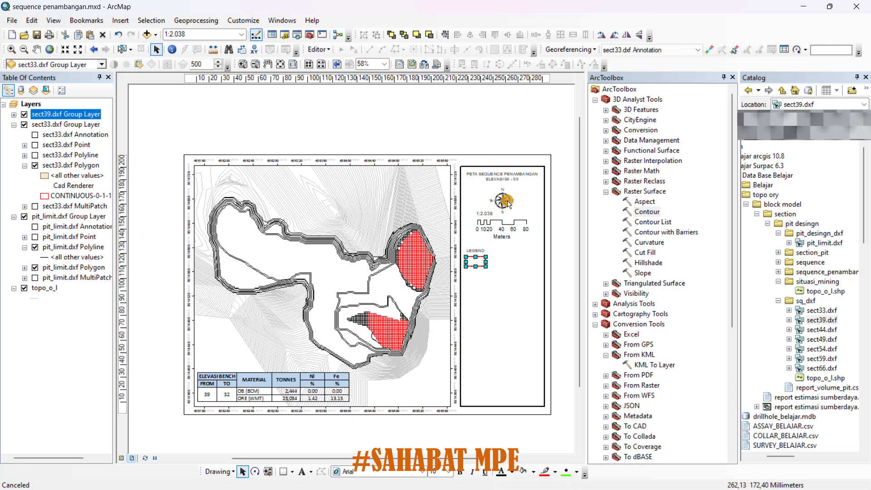
pyautogui.moveTo(477, 261)
pyautogui.mouseDown()
pyautogui.moveTo(486, 271)
pyautogui.moveTo(477, 273)
pyautogui.mouseUp()
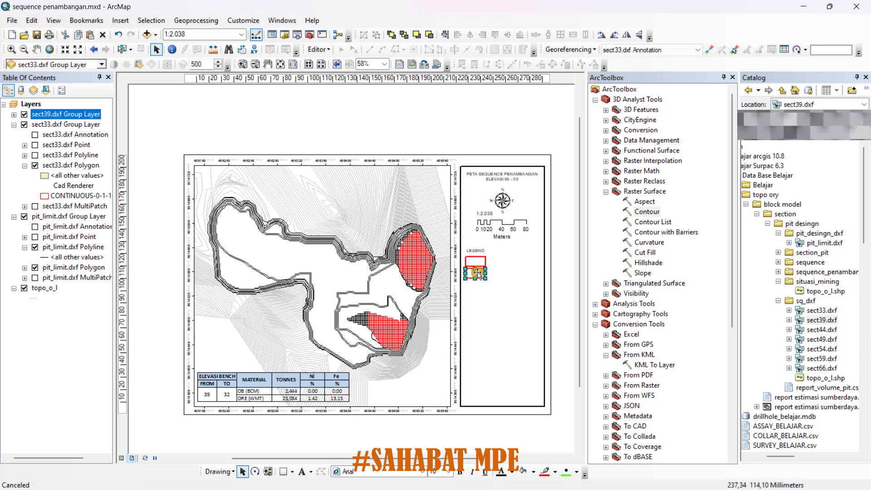
pyautogui.rightClick(478, 273)
pyautogui.click(499, 458)
pyautogui.click(390, 228)
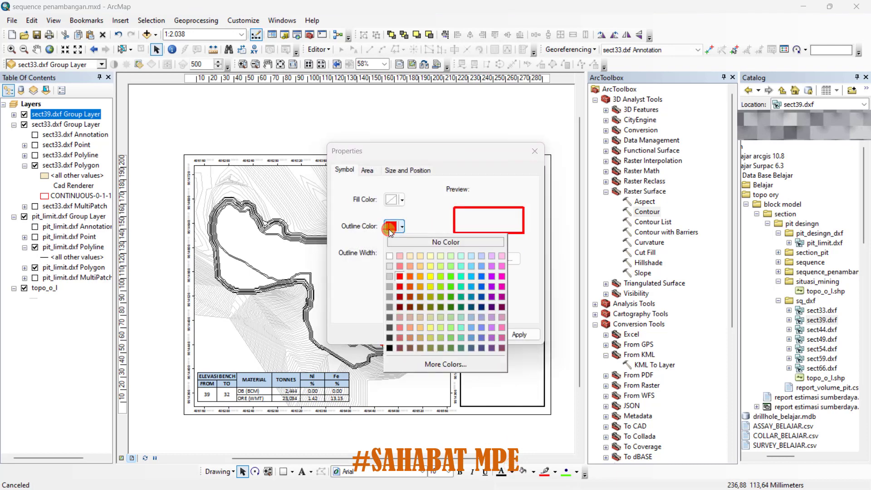
pyautogui.click(389, 348)
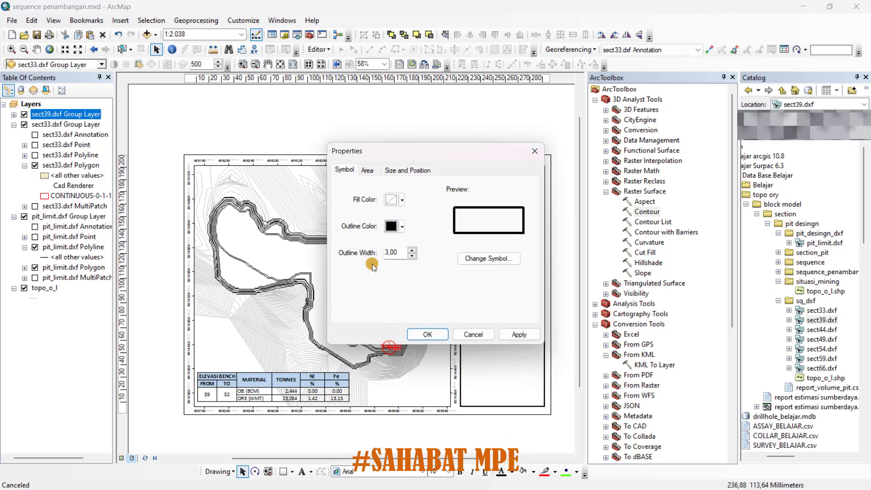
pyautogui.click(519, 334)
pyautogui.click(427, 334)
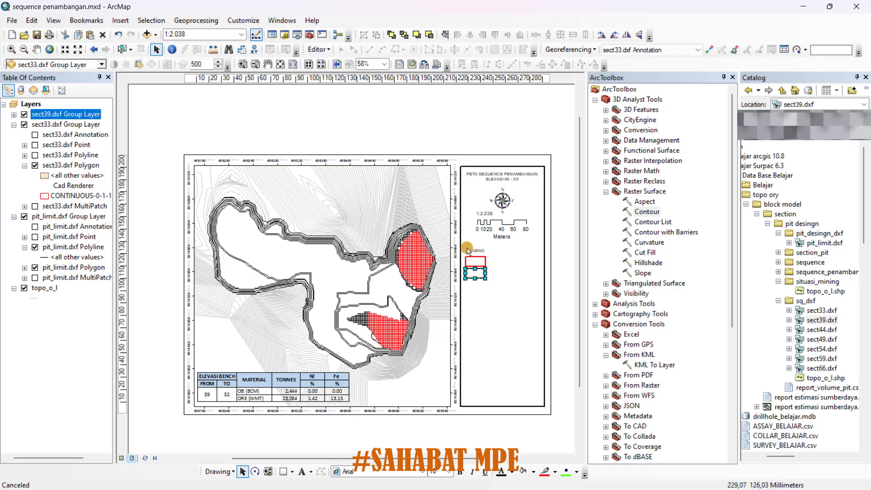
pyautogui.click(476, 142)
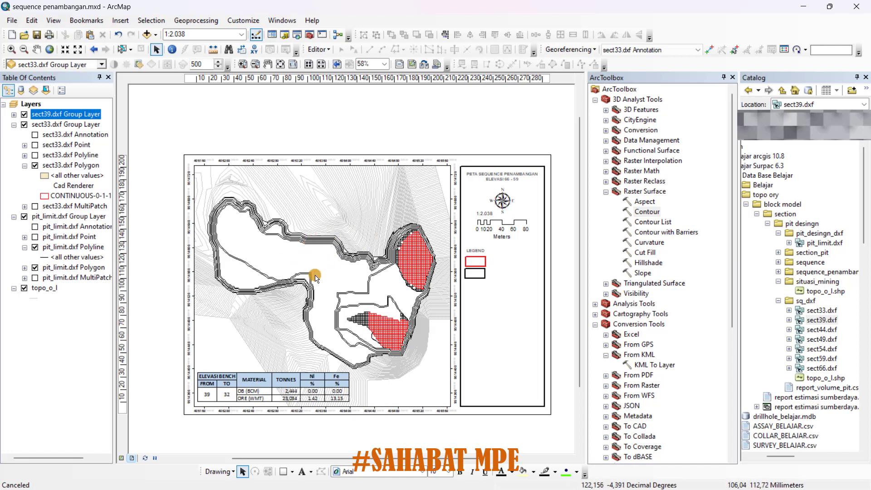
# Add two vertical ruler guides, one along each side edge of the legend rectangles
pyautogui.click(473, 275)
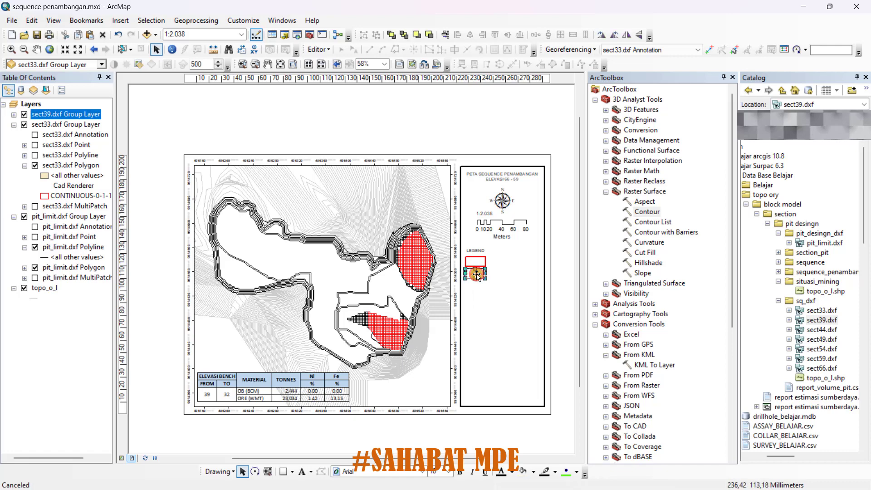
pyautogui.click(412, 132)
pyautogui.click(476, 95)
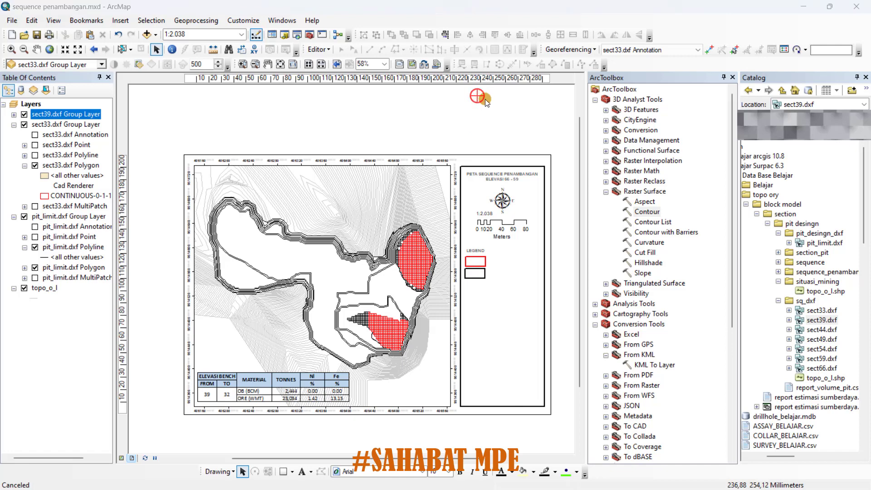
pyautogui.click(455, 80)
pyautogui.moveTo(455, 79); pyautogui.dragTo(466, 80)
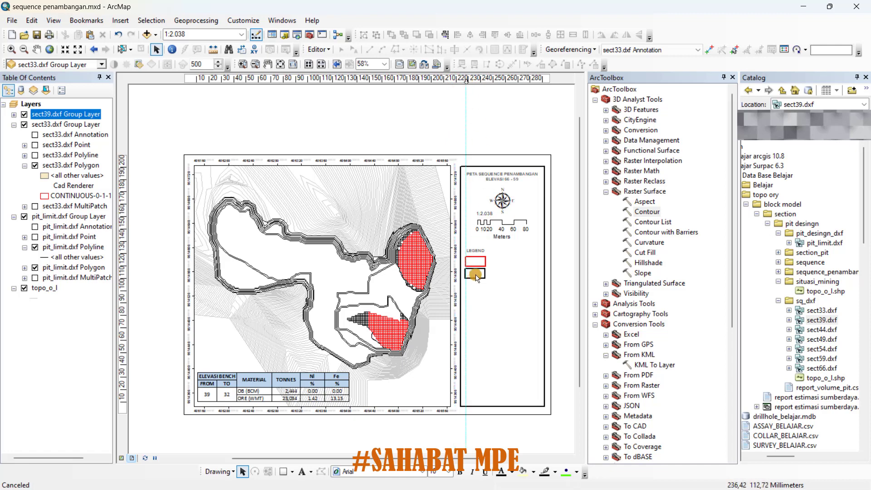
pyautogui.click(480, 79)
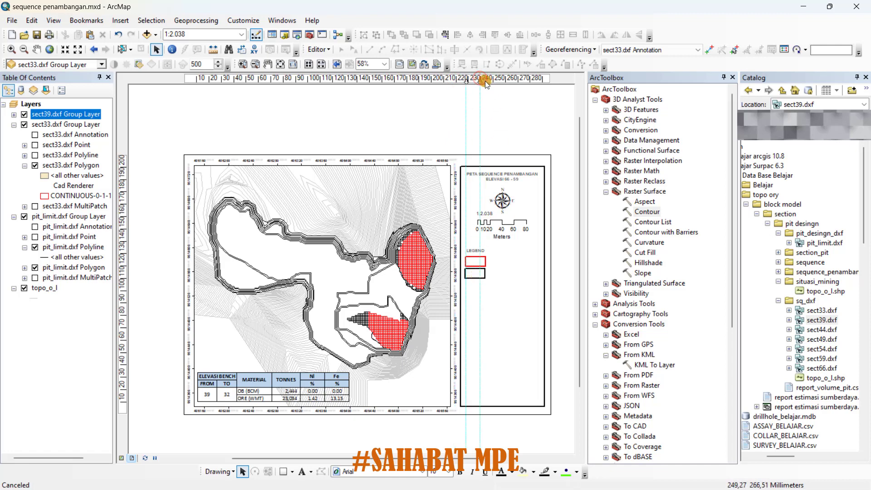
pyautogui.moveTo(486, 80); pyautogui.dragTo(486, 80)
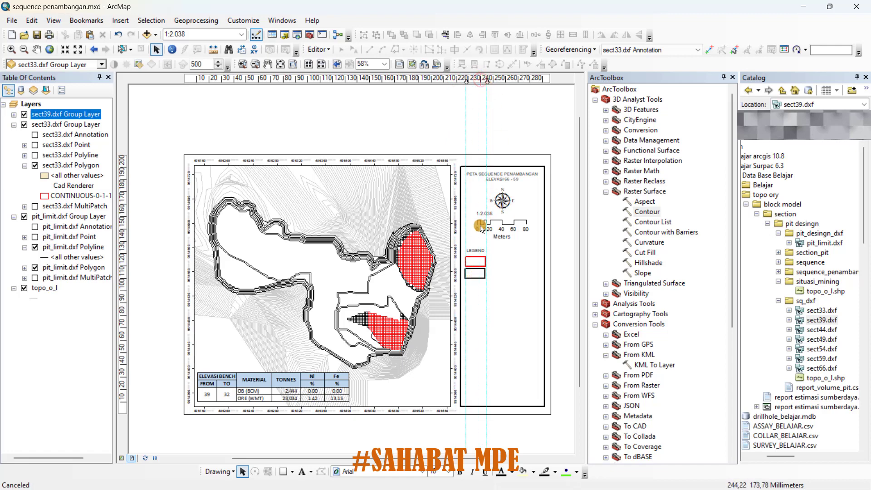
# Align the side edges of the black legend rectangle with those of the red rectangle above it
pyautogui.click(477, 274)
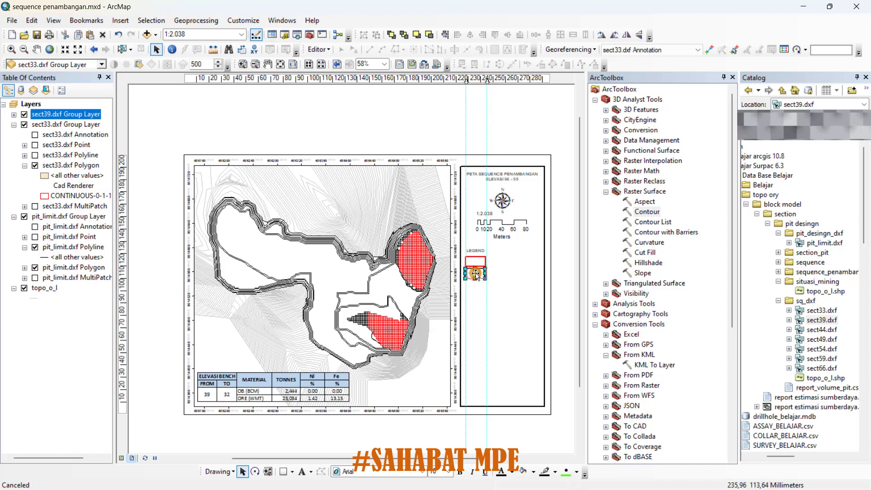
pyautogui.moveTo(479, 258); pyautogui.dragTo(479, 257)
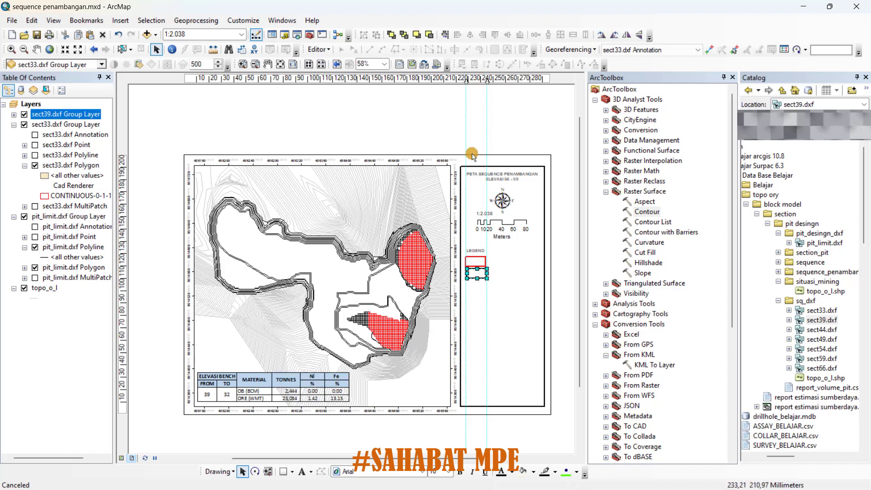
pyautogui.click(476, 134)
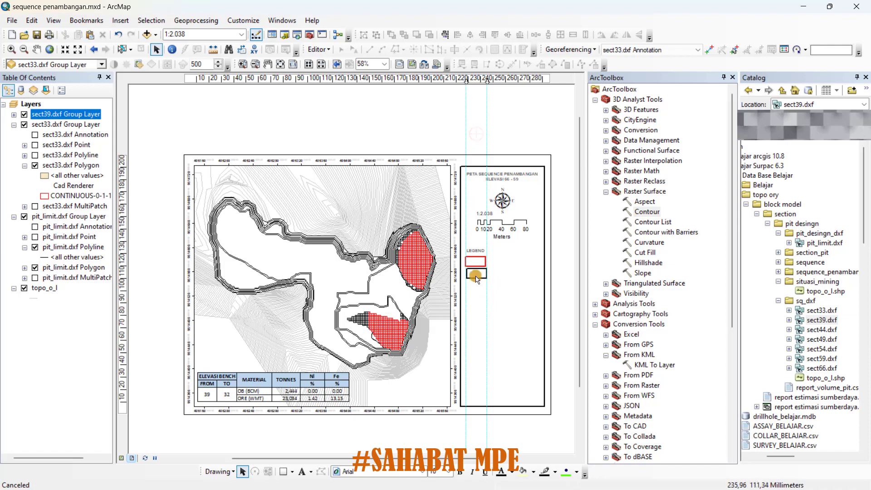
pyautogui.scroll(-4, 476, 274)
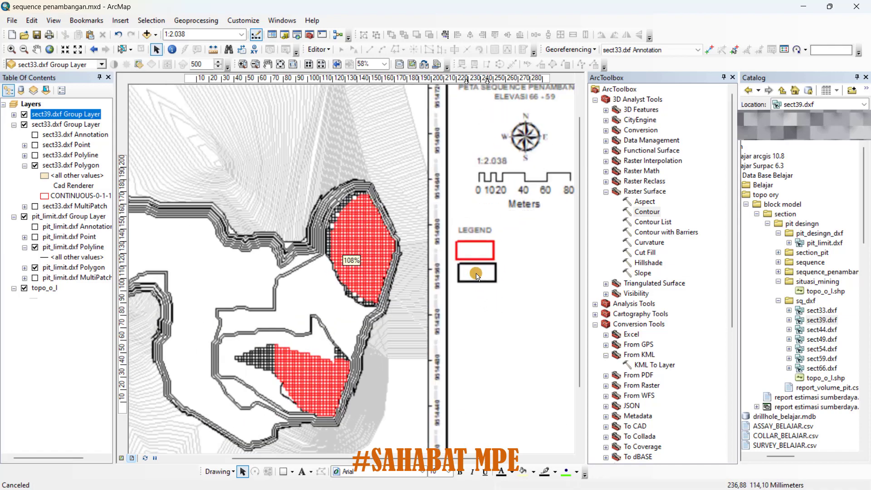
pyautogui.click(477, 274)
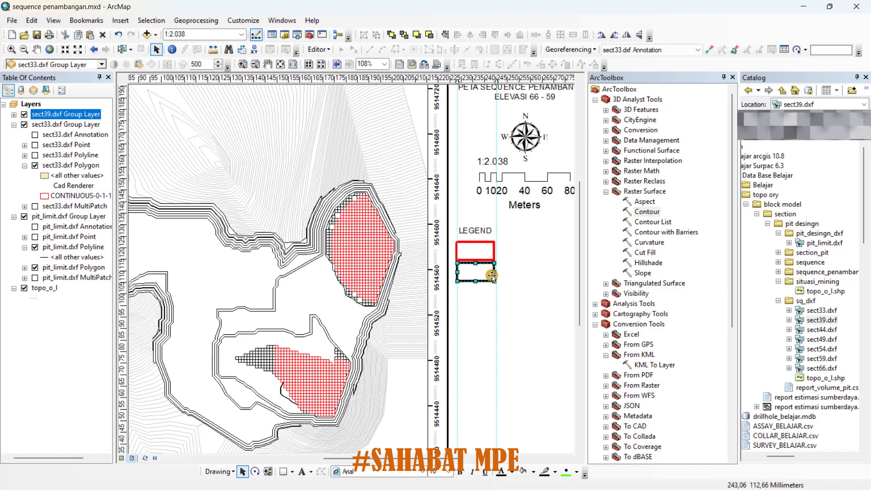
# Shift both legend rectangles onto the right-hand guide with a small gap between them, and move the left-hand guide to their left edges
pyautogui.click(475, 251)
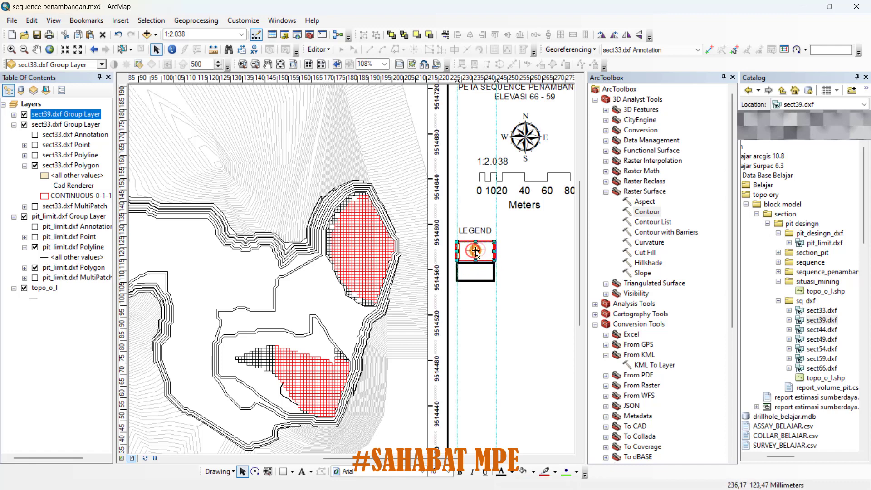
pyautogui.moveTo(474, 251); pyautogui.dragTo(476, 275)
pyautogui.click(475, 273)
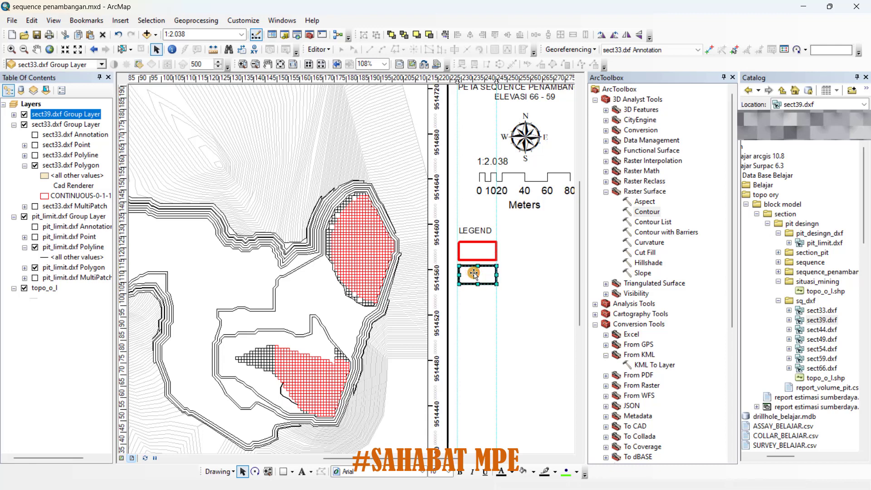
pyautogui.moveTo(456, 80); pyautogui.dragTo(459, 82)
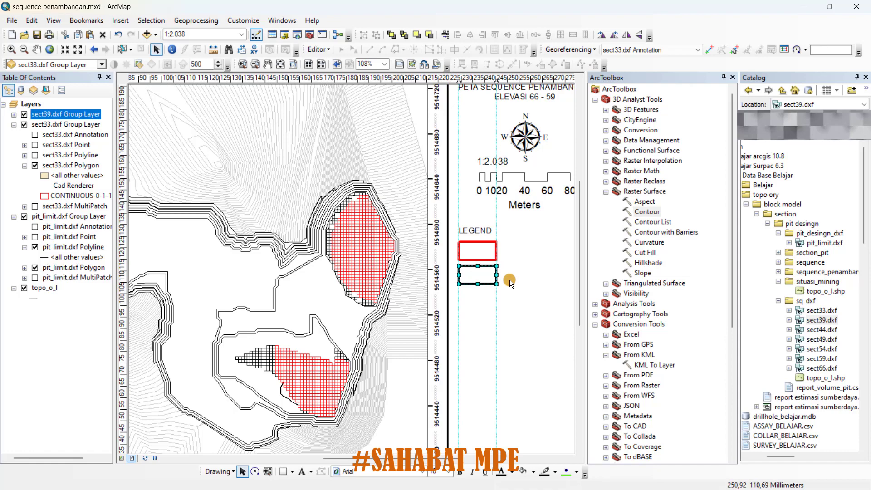
pyautogui.scroll(3, 509, 282)
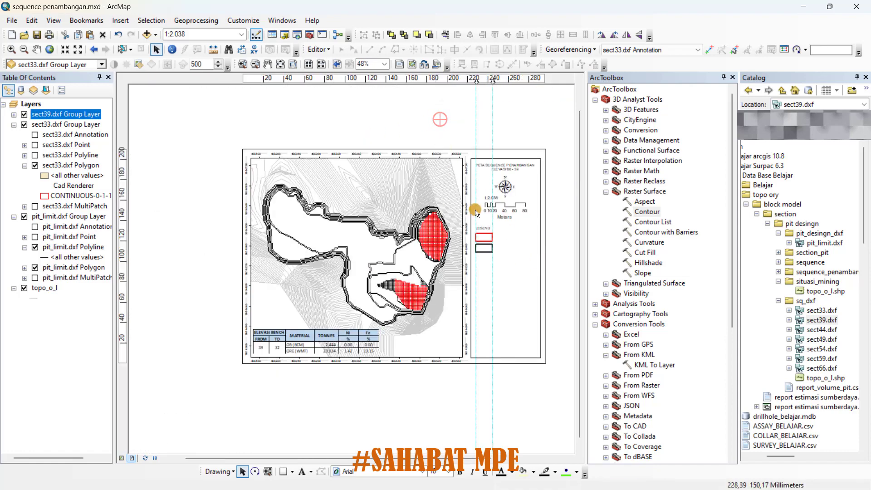
pyautogui.scroll(-1, 515, 245)
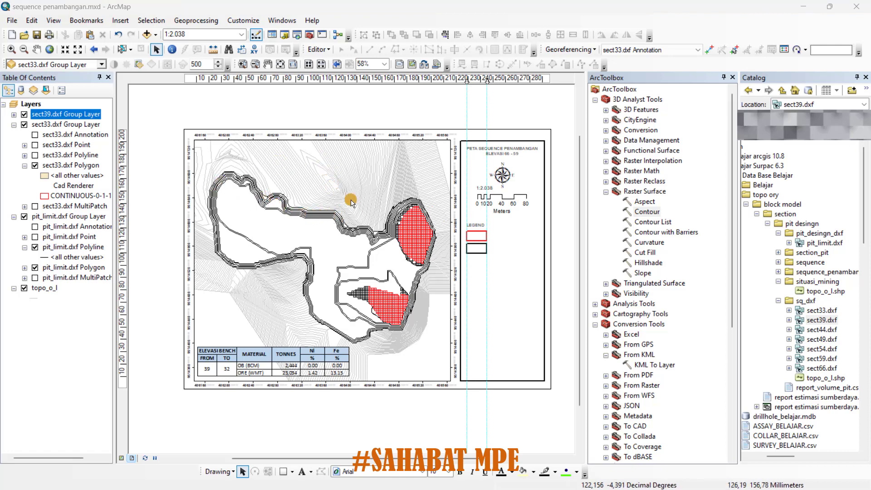
# Insert a new data frame and shrink it to legend-box size between the guides, directly below the black rectangle
pyautogui.click(121, 20)
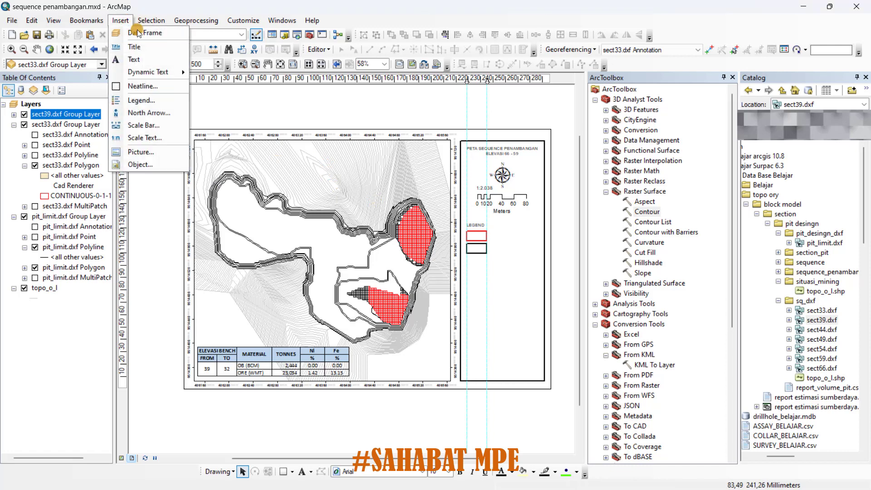
pyautogui.click(138, 33)
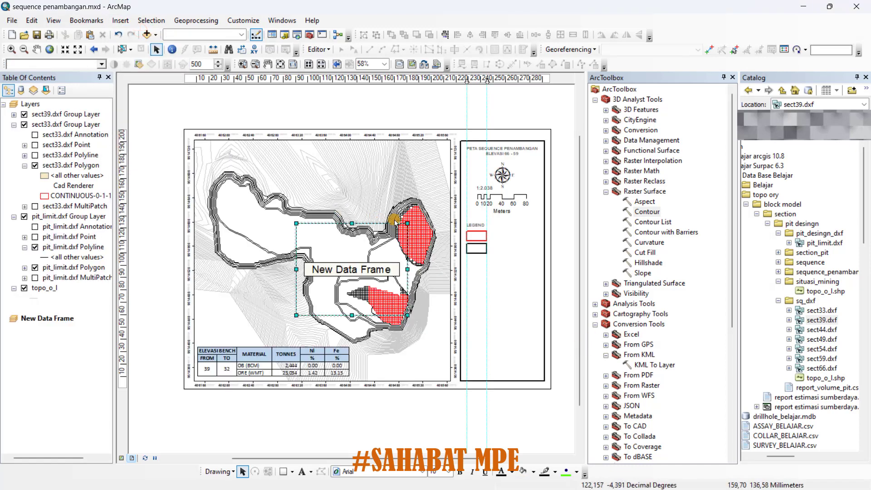
pyautogui.moveTo(405, 222)
pyautogui.mouseDown()
pyautogui.moveTo(386, 239)
pyautogui.moveTo(516, 272)
pyautogui.moveTo(501, 266)
pyautogui.moveTo(528, 254)
pyautogui.mouseUp()
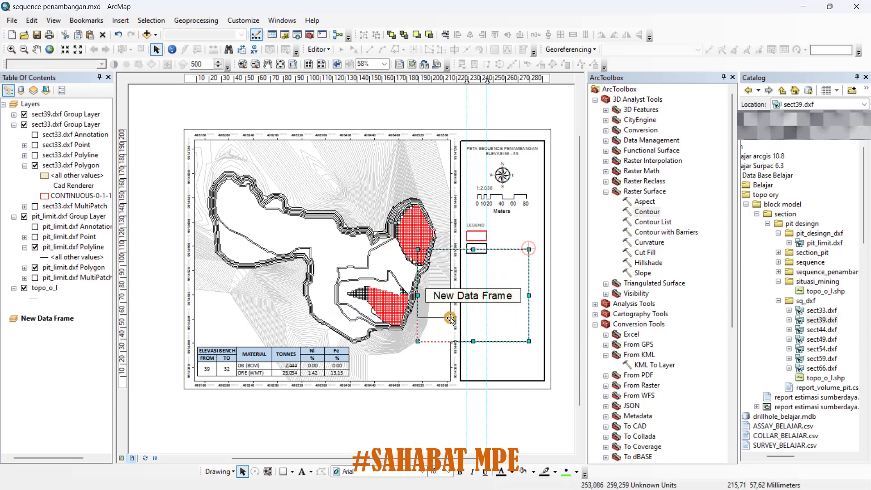
pyautogui.moveTo(448, 328); pyautogui.dragTo(484, 268)
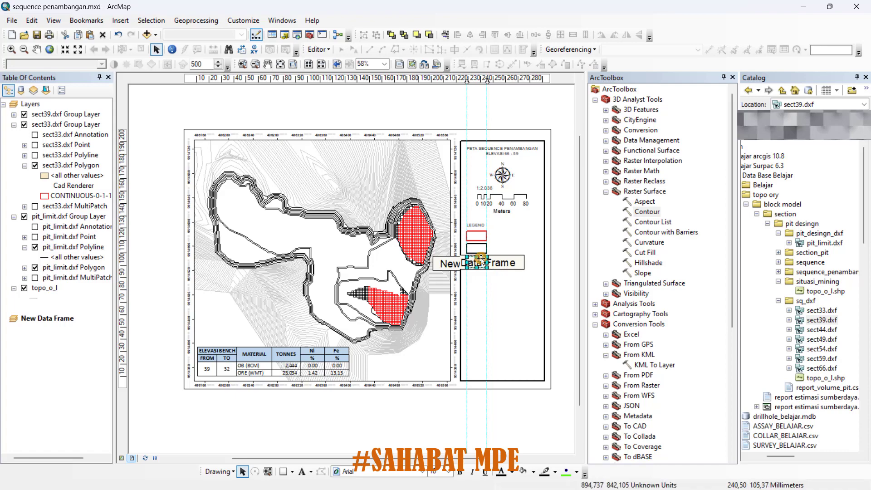
pyautogui.scroll(3, 483, 263)
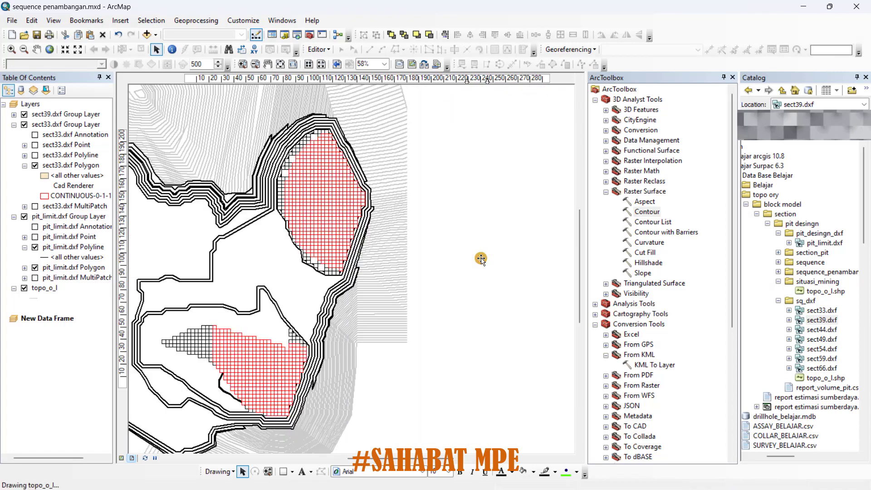
pyautogui.scroll(-2, 481, 259)
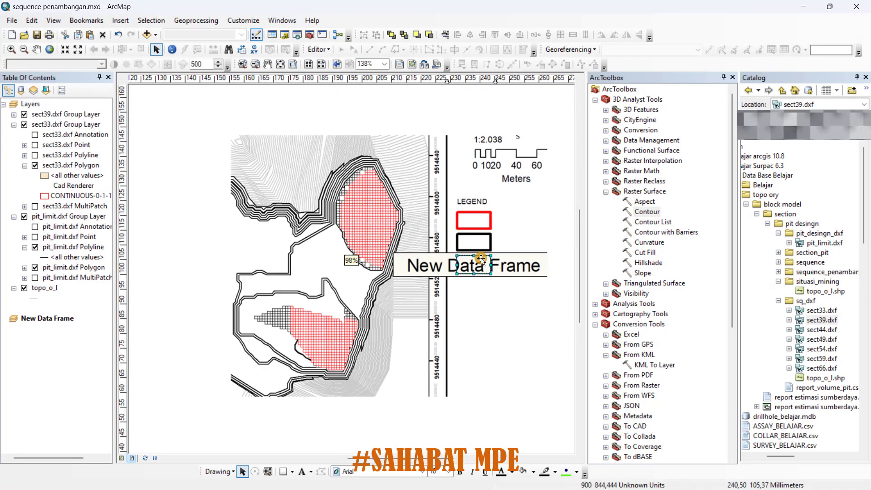
pyautogui.rightClick(481, 262)
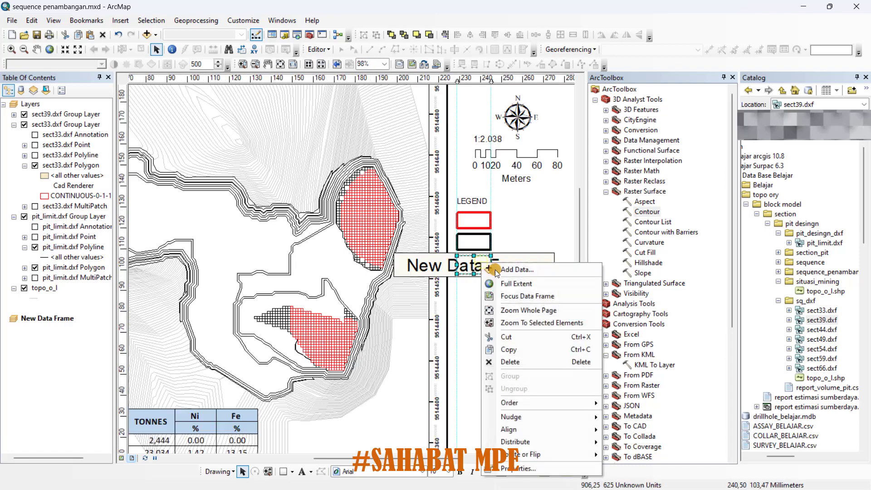
pyautogui.click(511, 266)
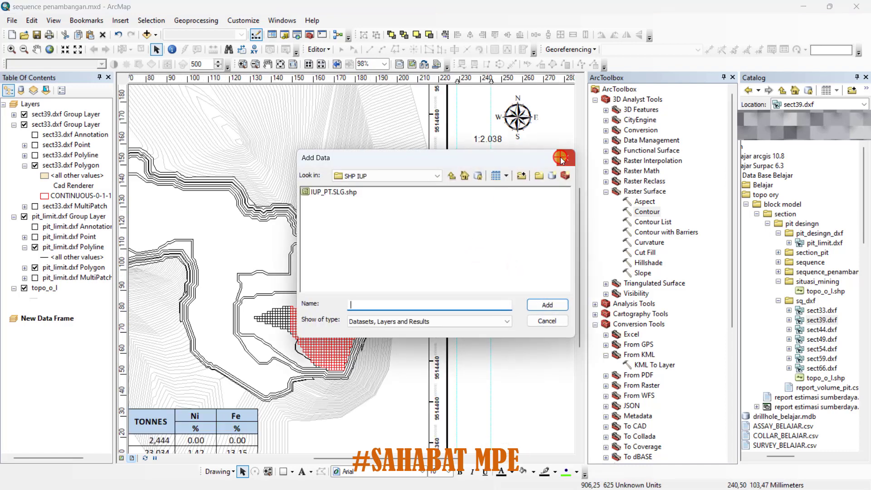
pyautogui.click(561, 157)
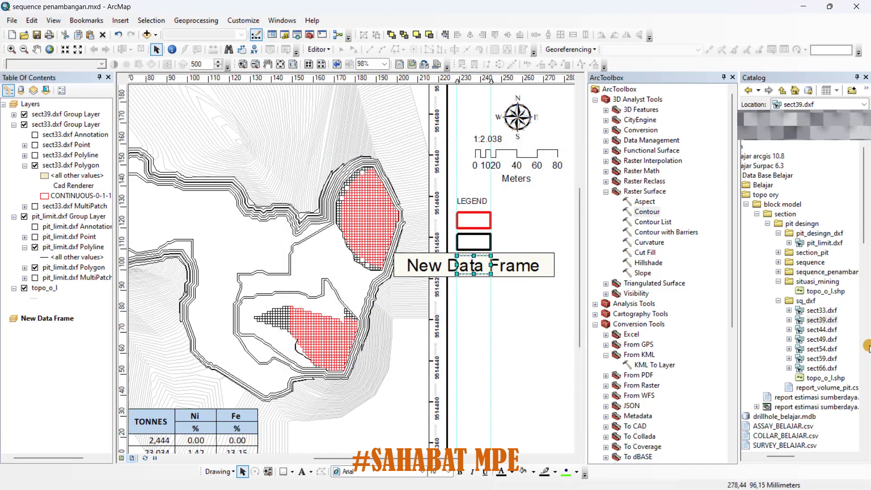
pyautogui.click(825, 311)
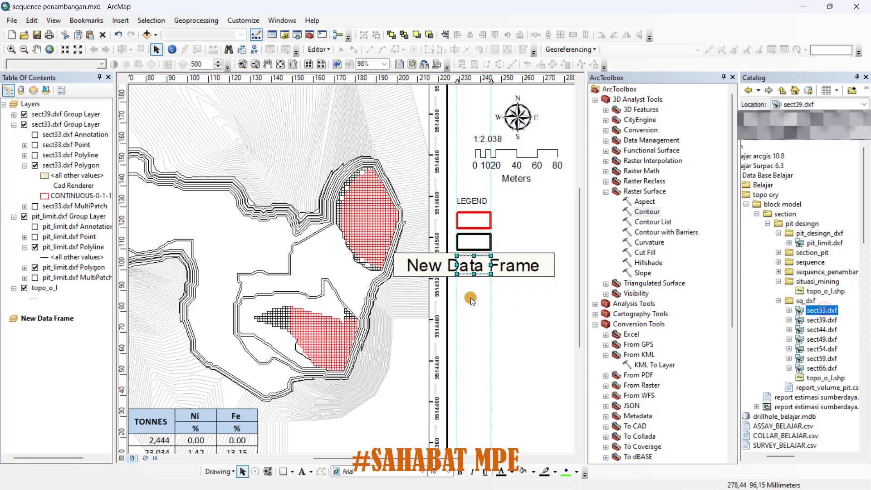
pyautogui.moveTo(474, 264); pyautogui.dragTo(479, 266)
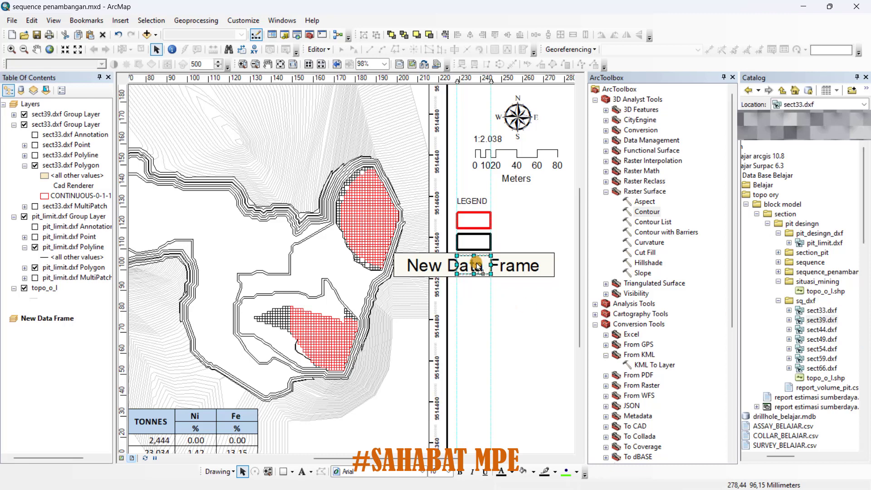
pyautogui.click(822, 310)
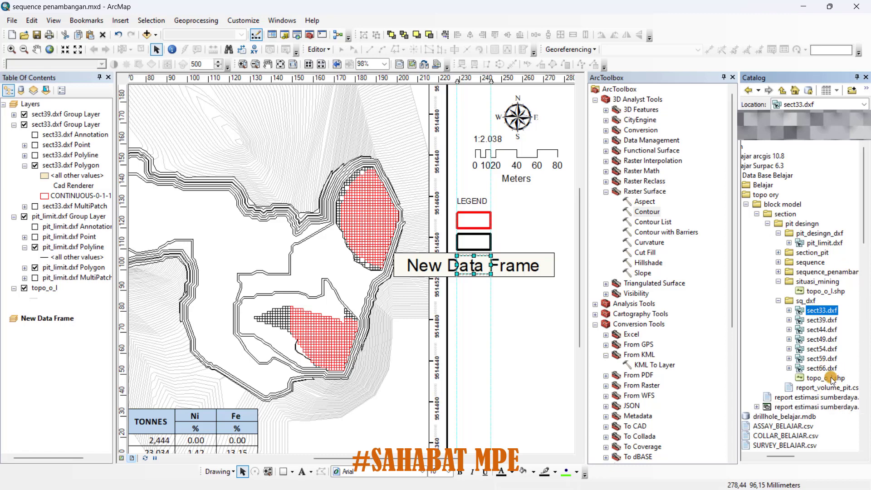
# Add pit_limit.dxf to the new data frame and dismiss the unknown spatial reference warning
pyautogui.click(825, 244)
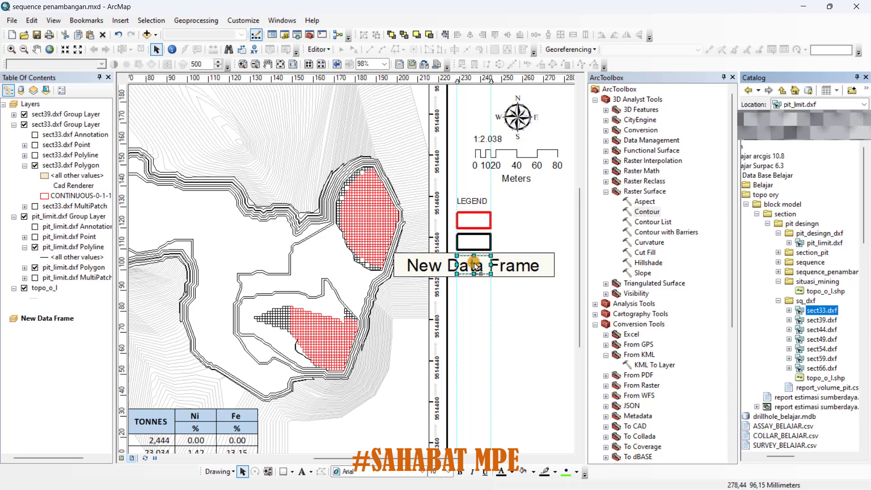
pyautogui.moveTo(475, 264); pyautogui.dragTo(475, 263)
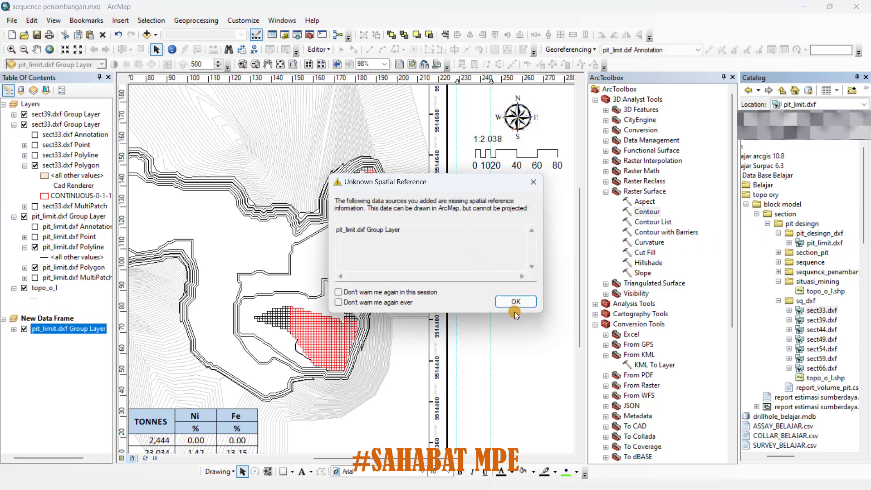
pyautogui.click(515, 301)
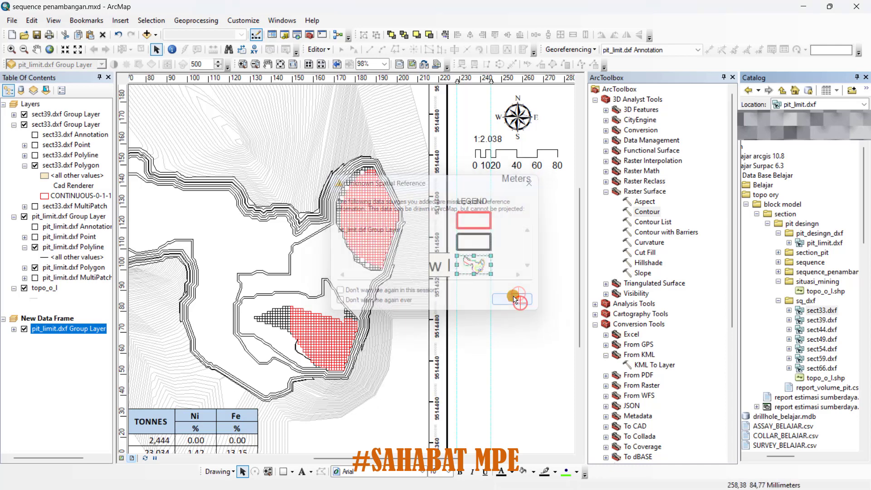
# Hide the Annotation, Point and Polygon sublayers of pit_limit.dxf in the new data frame
pyautogui.click(13, 330)
pyautogui.click(35, 339)
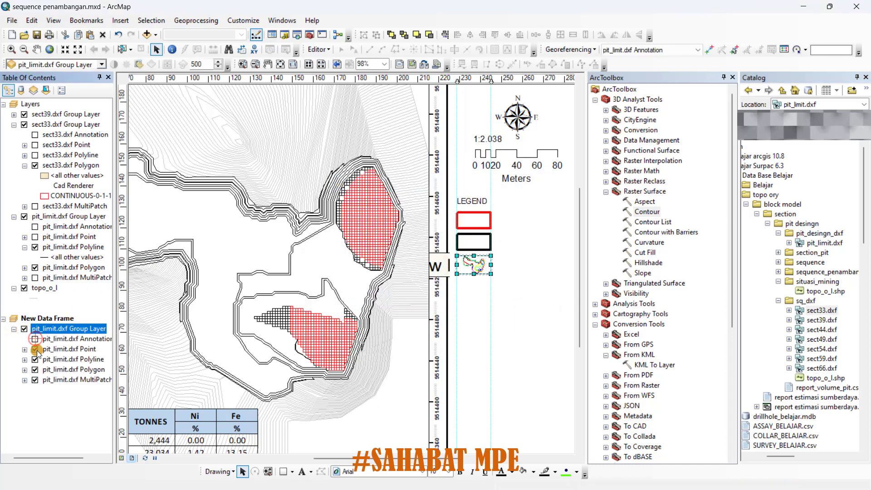
pyautogui.click(35, 350)
pyautogui.click(35, 370)
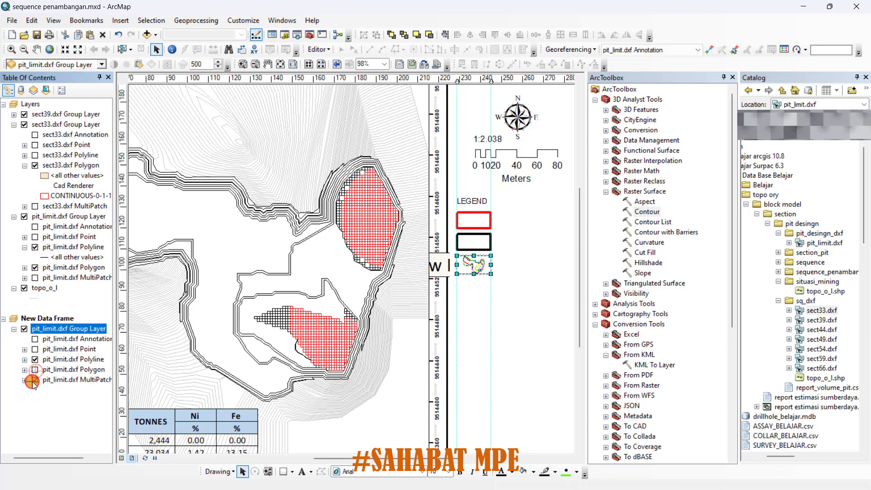
pyautogui.click(34, 379)
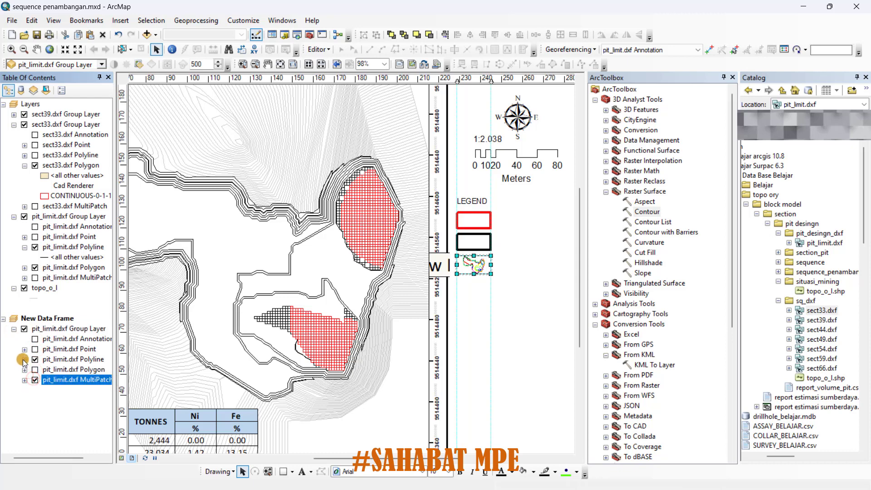
# Set the line colour of <all other values> in the new frame's pit_limit.dxf Polyline layer to black
pyautogui.click(24, 359)
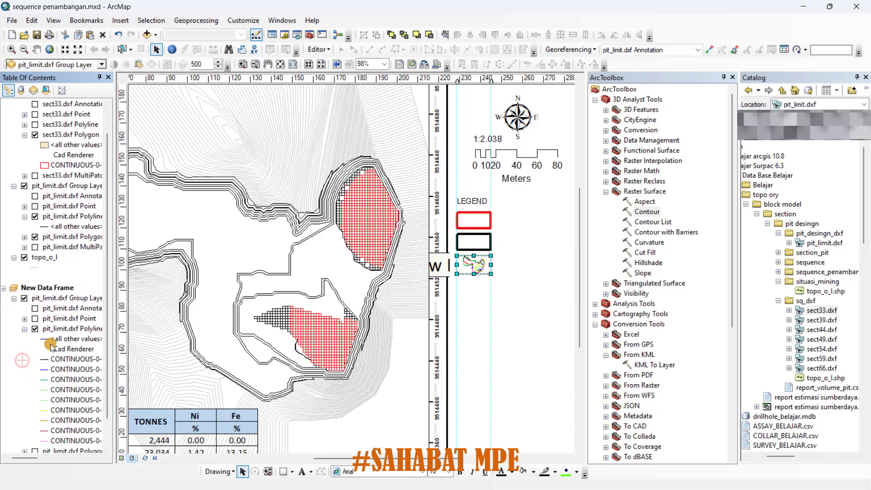
pyautogui.click(51, 341)
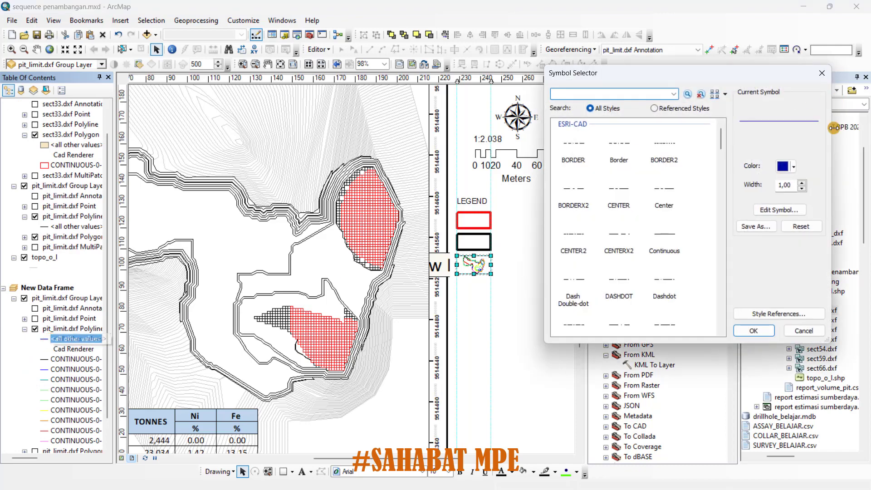
pyautogui.click(784, 167)
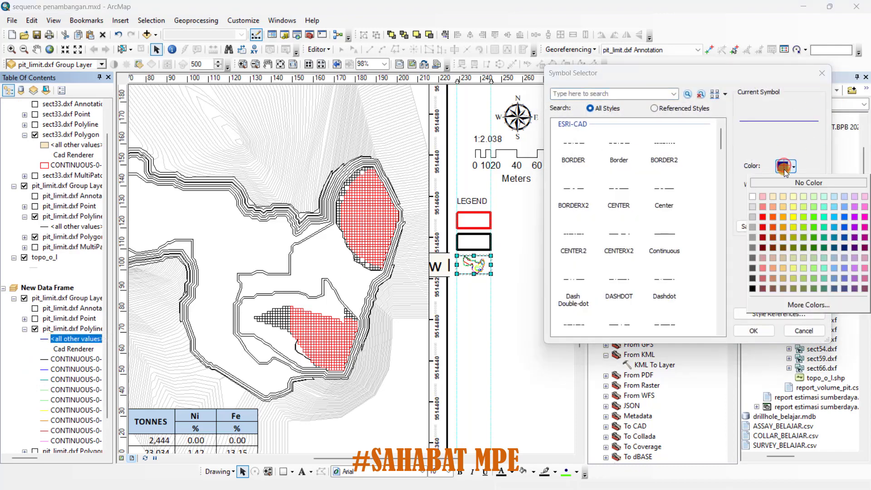
pyautogui.click(752, 286)
pyautogui.click(753, 331)
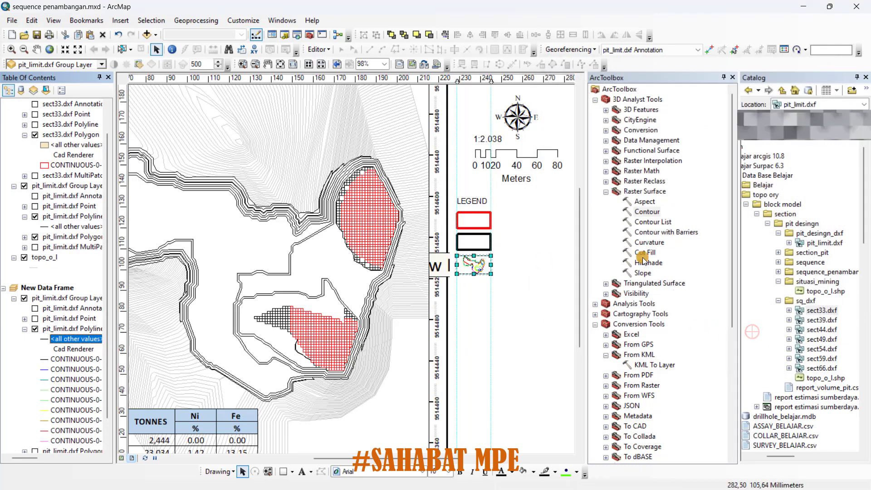
# Remove all CAD value classes from the symbology of the new frame's pit_limit.dxf Polyline layer
pyautogui.doubleClick(73, 338)
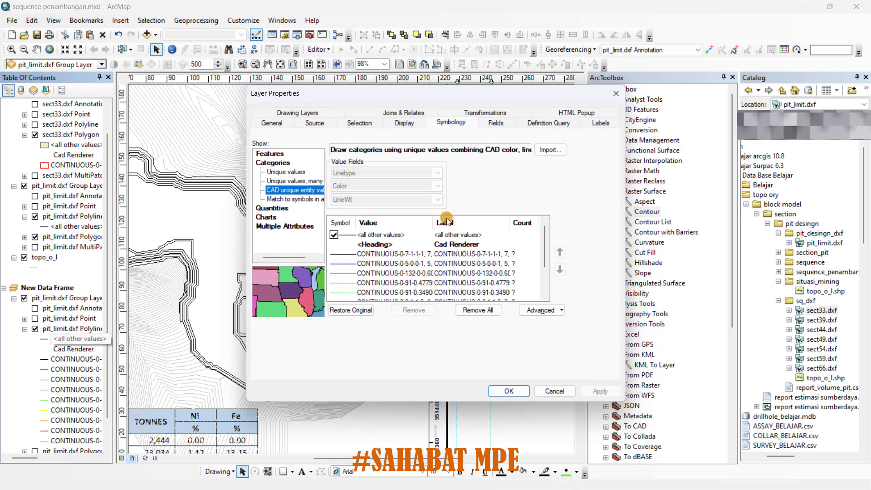
pyautogui.click(494, 310)
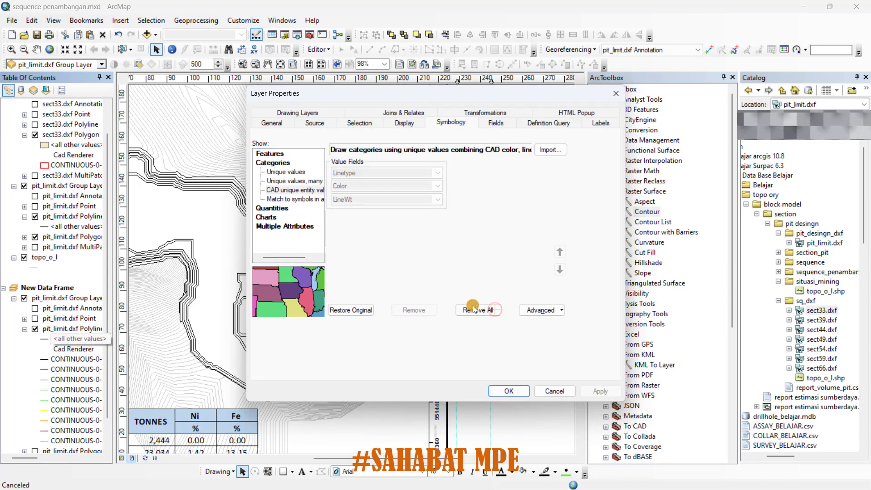
# Apply the removal of all CAD unique values from the legend data frame's pit_limit.dxf Polyline symbology, keeping only <all other values>
pyautogui.click(598, 390)
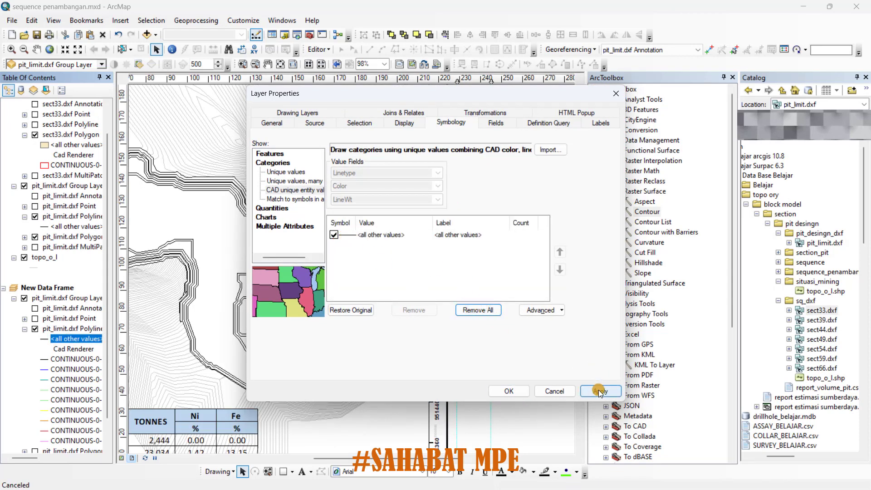
pyautogui.click(517, 390)
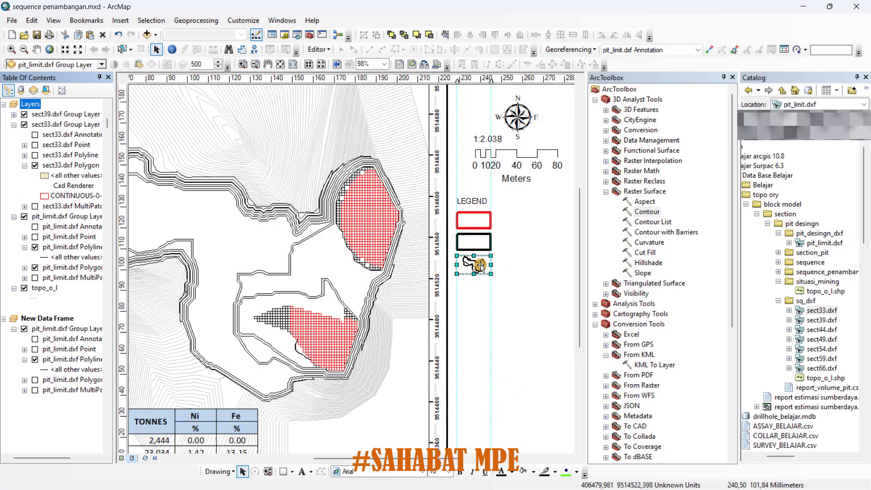
pyautogui.click(507, 289)
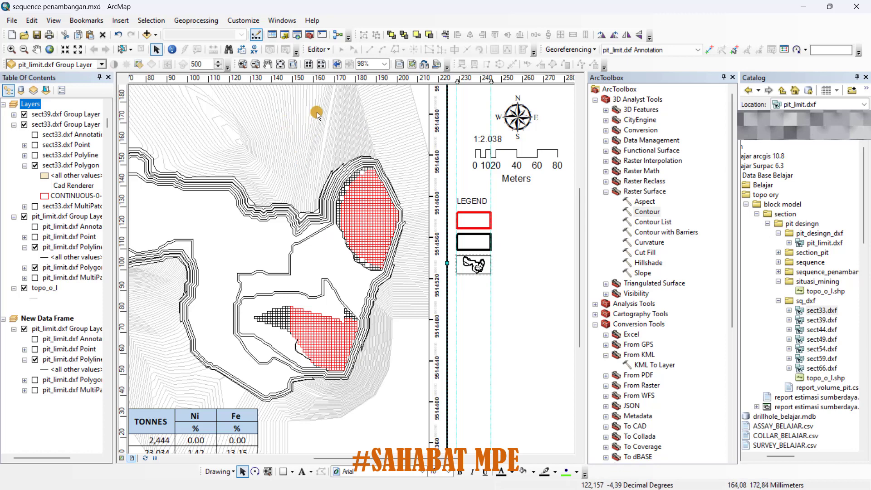
# Duplicate the pit outline legend frame directly below the original and remove the pit_limit.dxf group layer from the copy
pyautogui.click(480, 270)
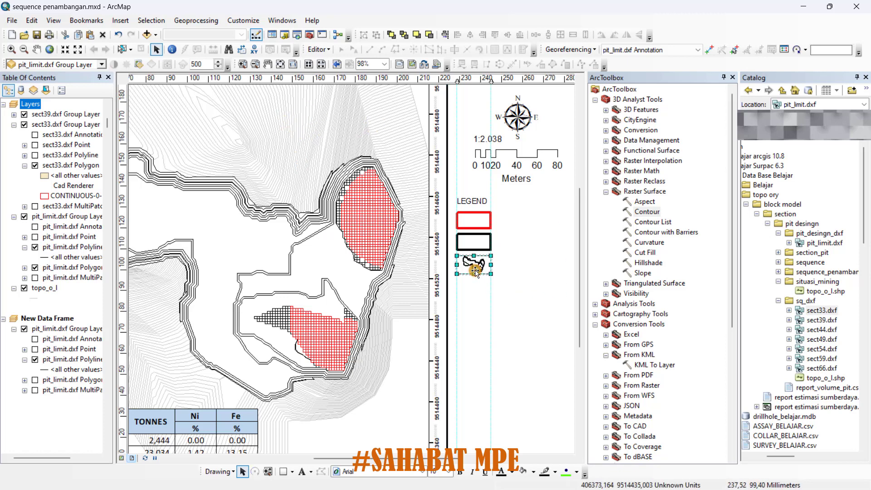
pyautogui.moveTo(475, 270)
pyautogui.mouseDown()
pyautogui.moveTo(498, 283)
pyautogui.moveTo(483, 303)
pyautogui.moveTo(482, 295)
pyautogui.mouseUp()
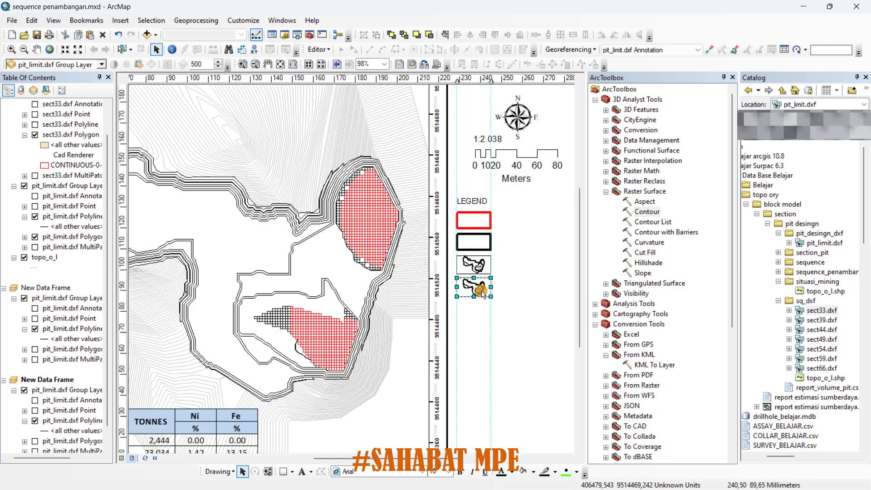
pyautogui.click(96, 419)
pyautogui.scroll(-1, 95, 419)
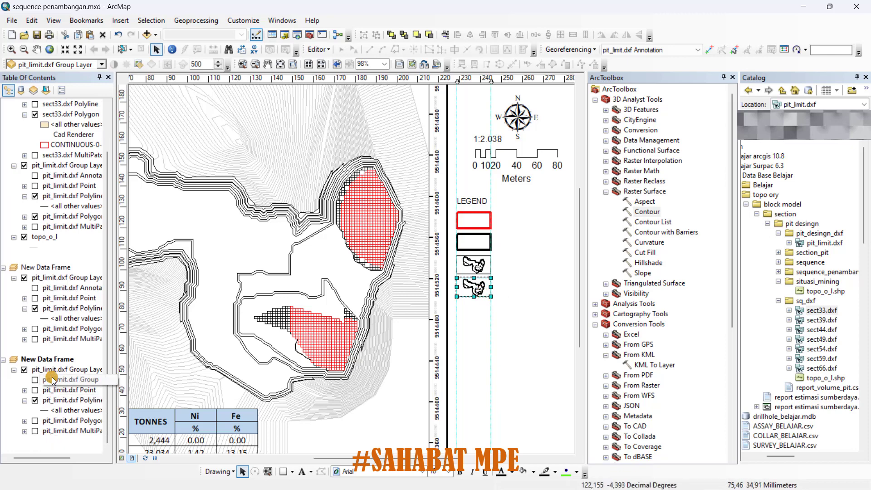
pyautogui.rightClick(53, 370)
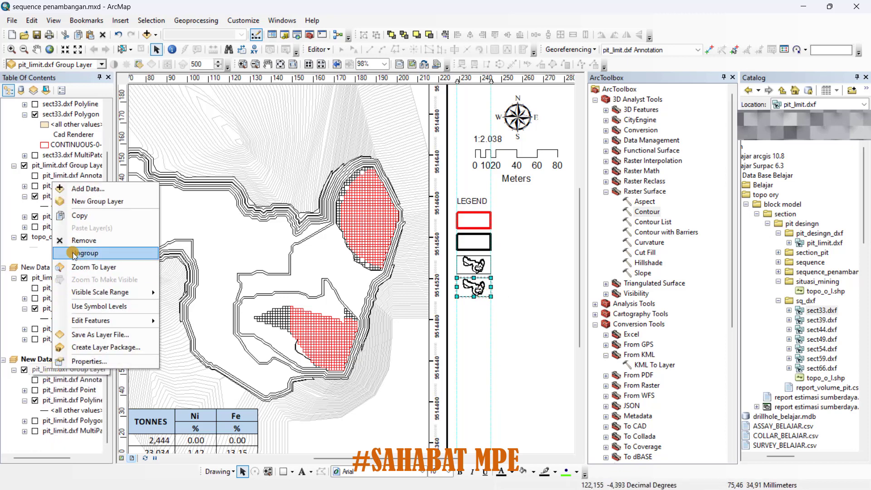
pyautogui.click(82, 241)
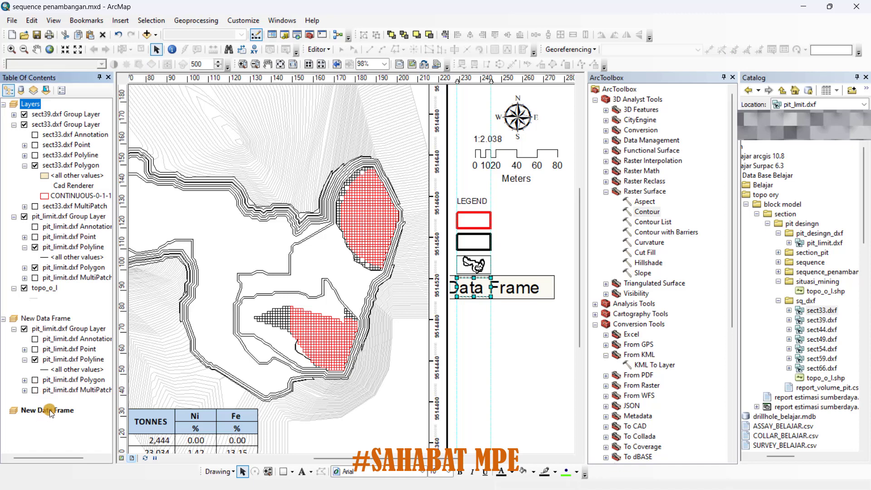
pyautogui.click(46, 410)
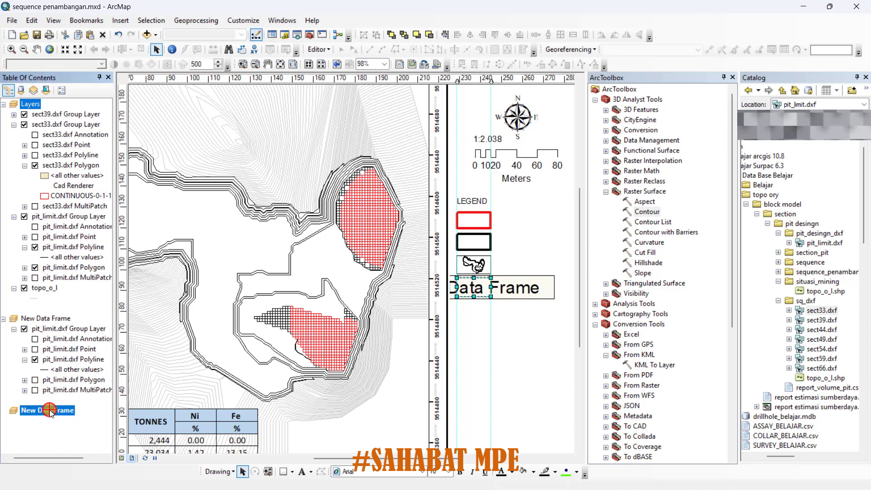
pyautogui.rightClick(477, 284)
pyautogui.click(476, 284)
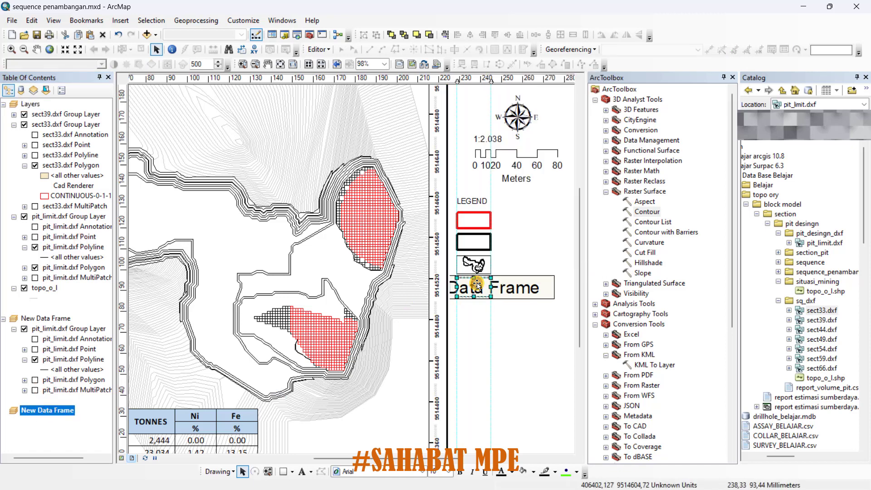
pyautogui.rightClick(476, 285)
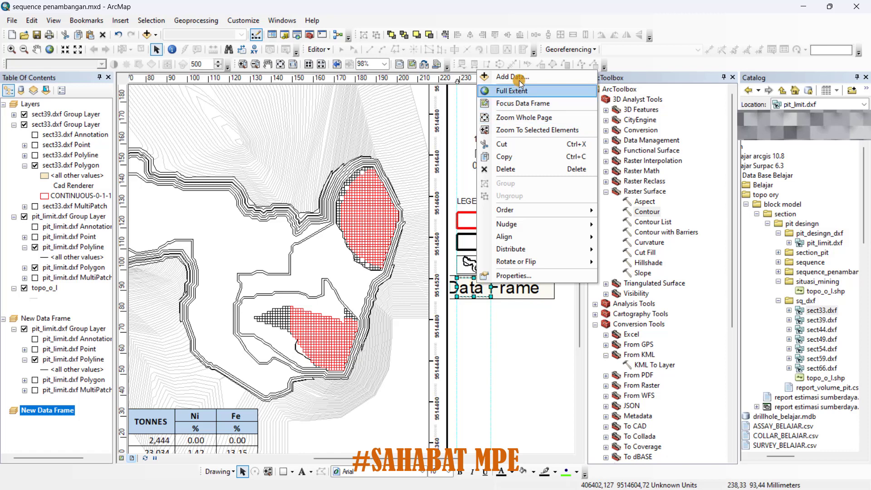
pyautogui.click(504, 66)
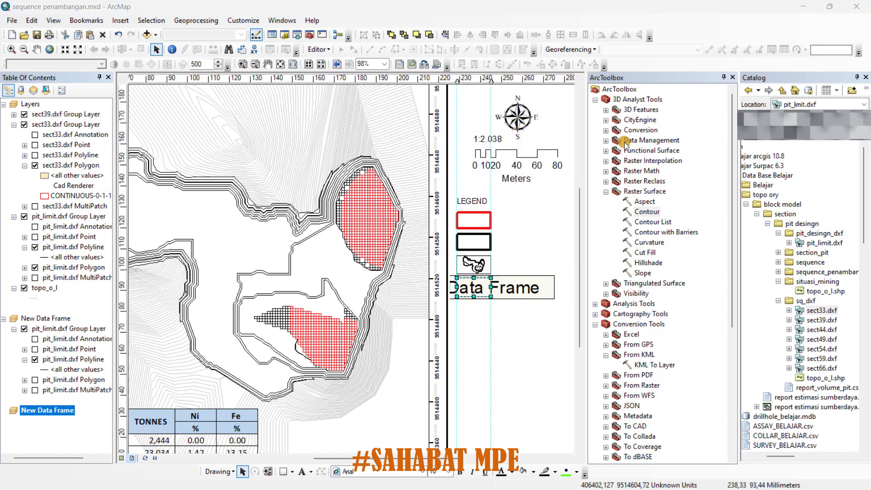
pyautogui.rightClick(473, 290)
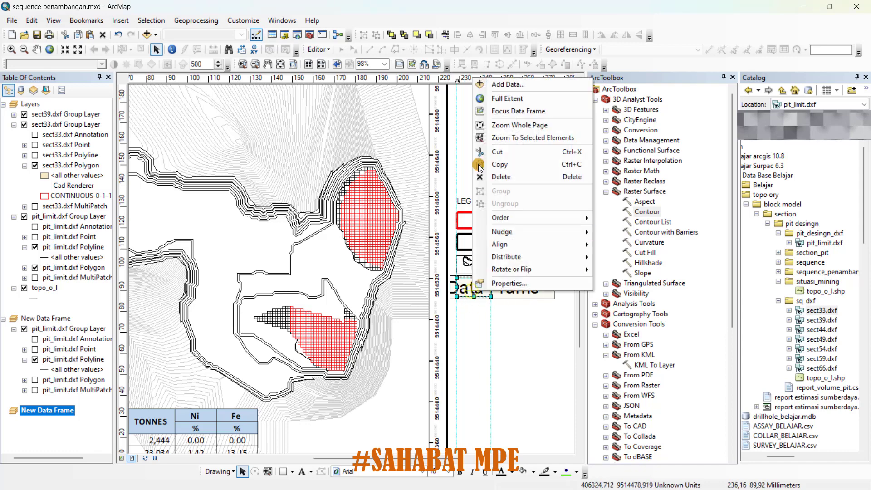
pyautogui.click(491, 84)
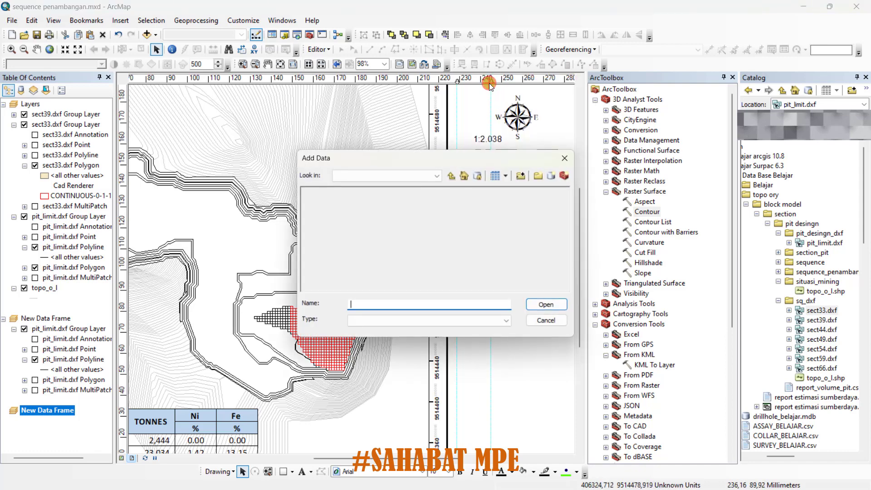
pyautogui.click(566, 159)
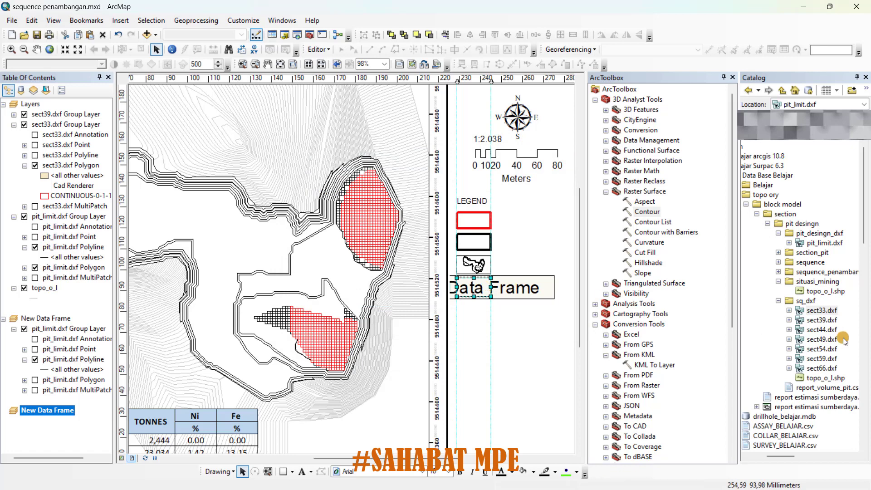
# Add topo_o_l.shp from the situasi_mining folder to the empty new data frame and accept its unknown spatial reference
pyautogui.click(834, 291)
pyautogui.moveTo(831, 294); pyautogui.dragTo(474, 288)
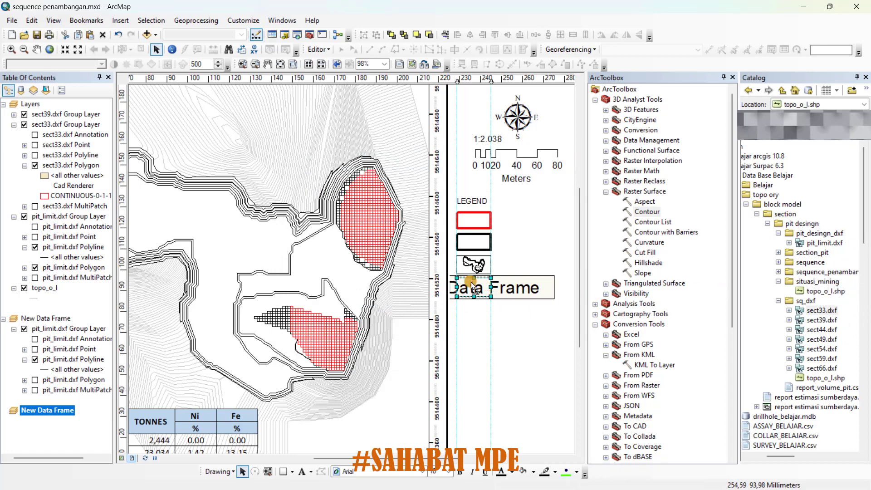
pyautogui.moveTo(409, 300); pyautogui.dragTo(39, 419)
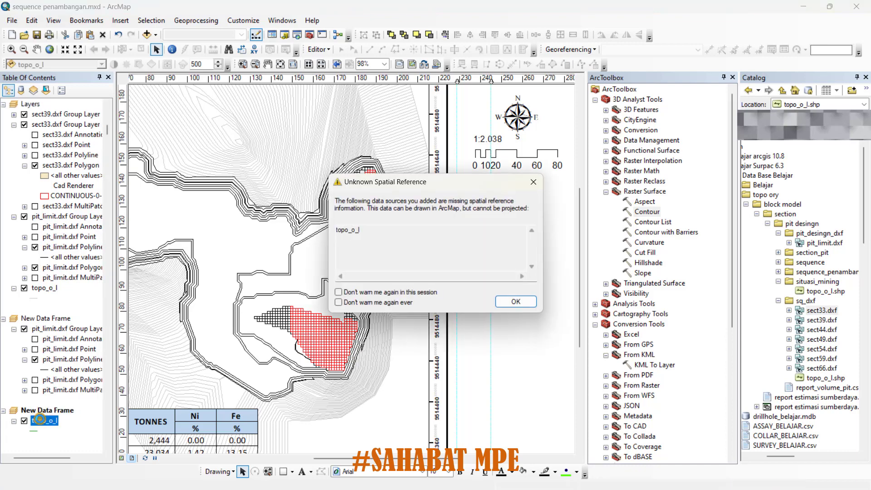
pyautogui.click(515, 303)
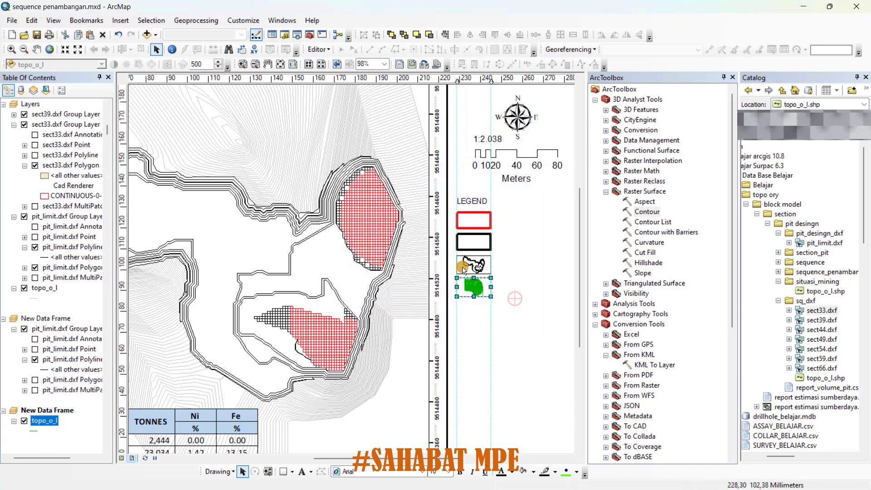
# Change the line color of the topo_o_l layer in the new data frame to black
pyautogui.click(32, 433)
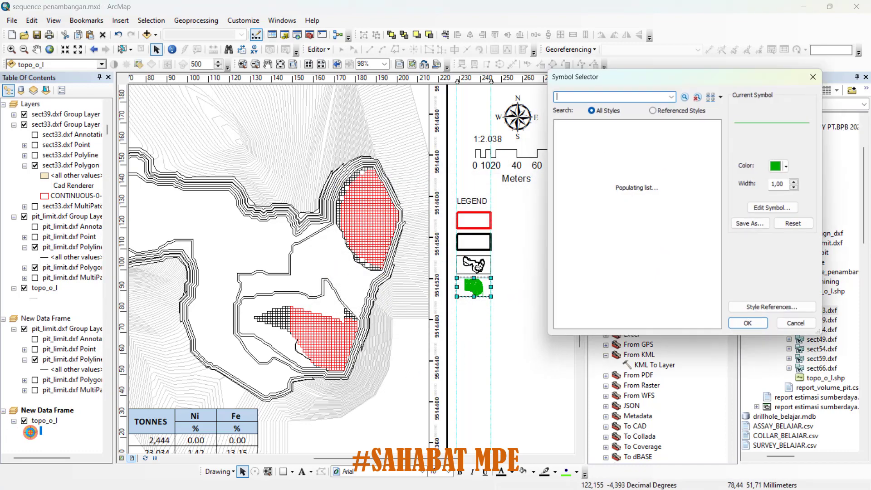
pyautogui.click(784, 167)
pyautogui.click(752, 288)
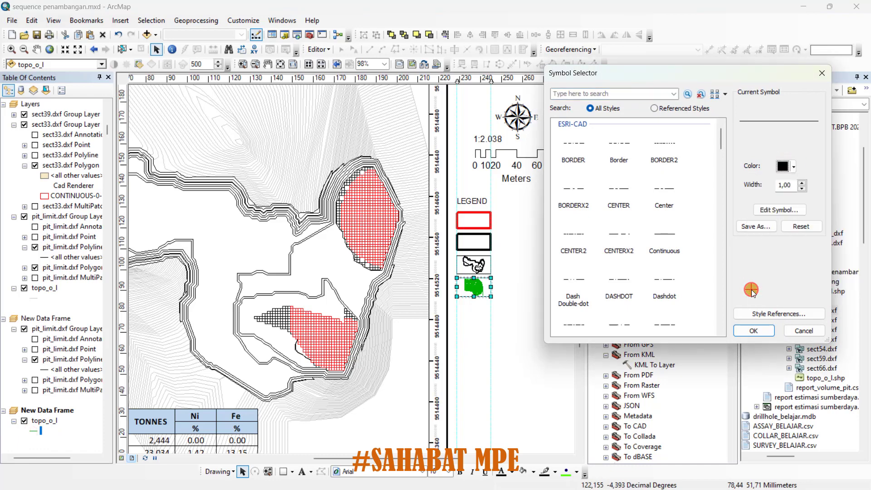
pyautogui.click(753, 330)
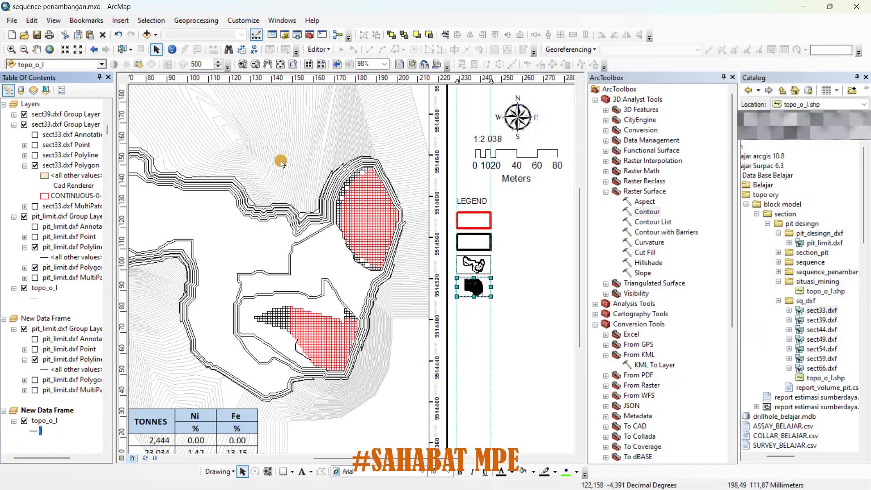
# Zoom the topography legend frame in on a small area so that individual contour lines fill the symbol box
pyautogui.click(10, 50)
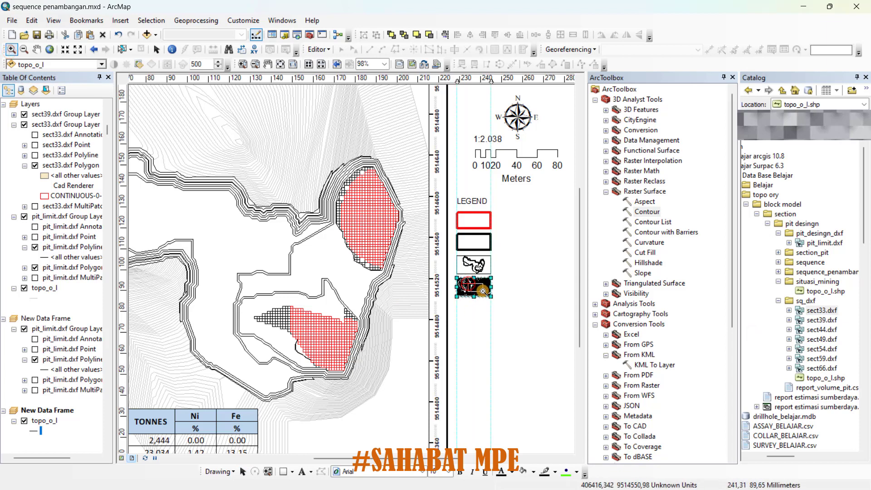
pyautogui.moveTo(473, 288); pyautogui.dragTo(480, 291)
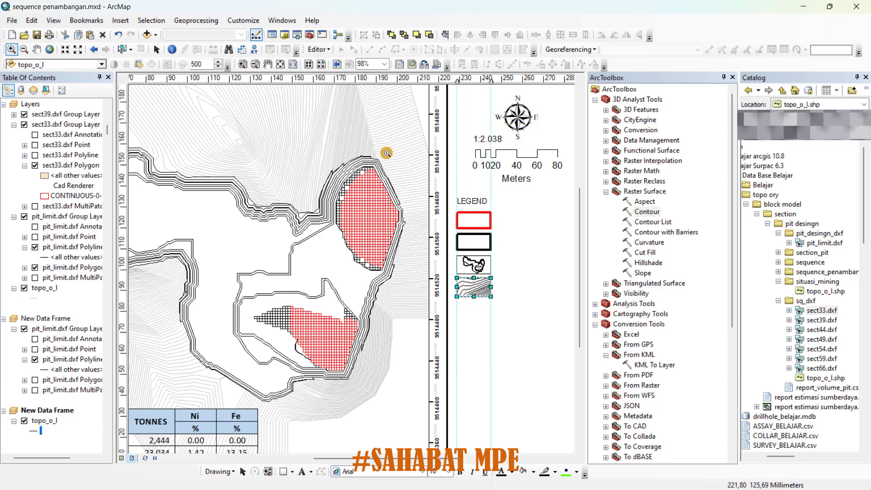
pyautogui.click(160, 48)
pyautogui.click(533, 322)
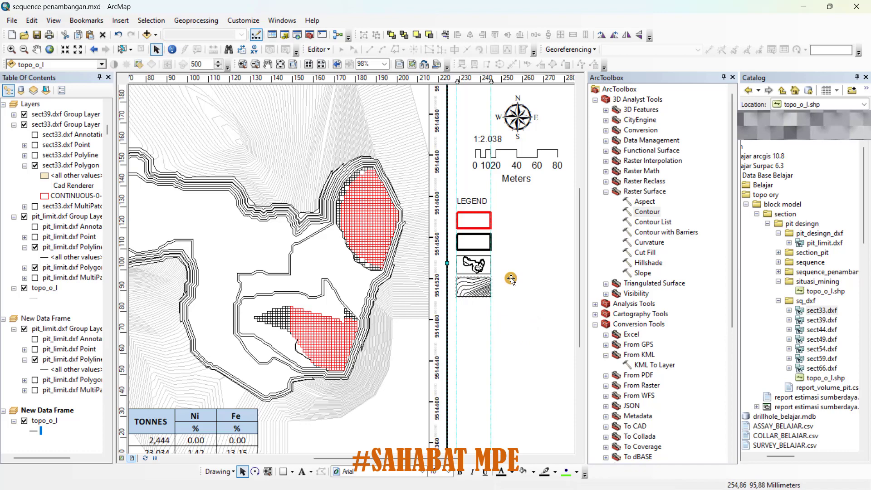
# Duplicate the map title text and place the copy beside the red legend symbol
pyautogui.scroll(-5, 511, 279)
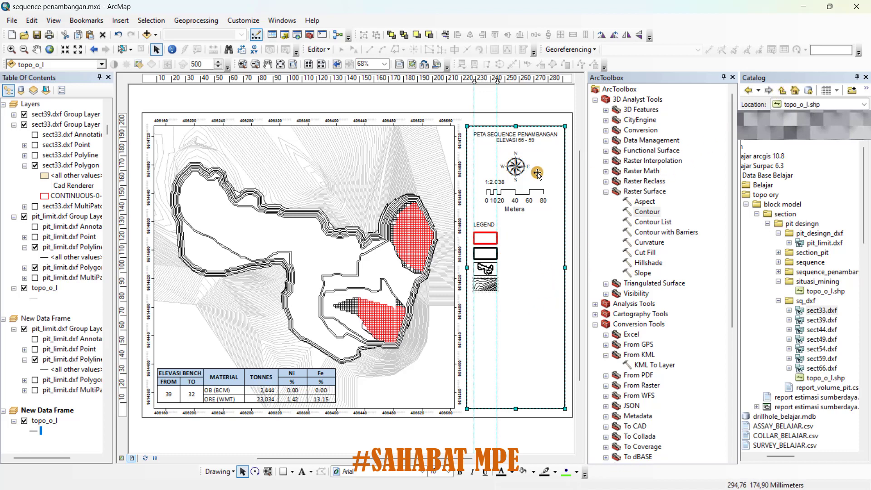
pyautogui.click(527, 134)
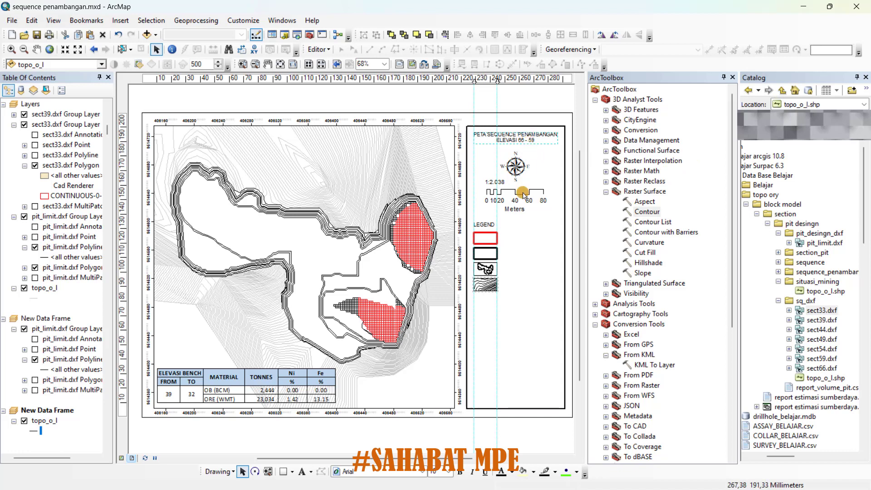
pyautogui.hotkey('ctrl', 'v')
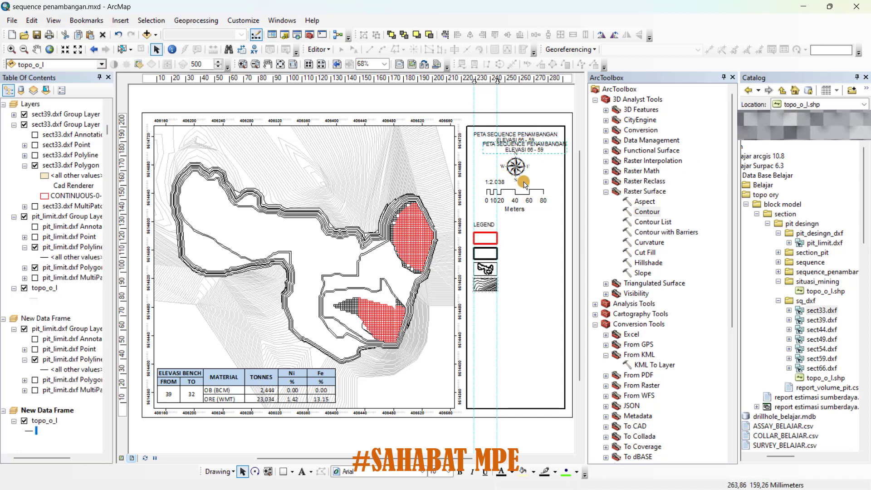
pyautogui.moveTo(556, 243); pyautogui.dragTo(545, 238)
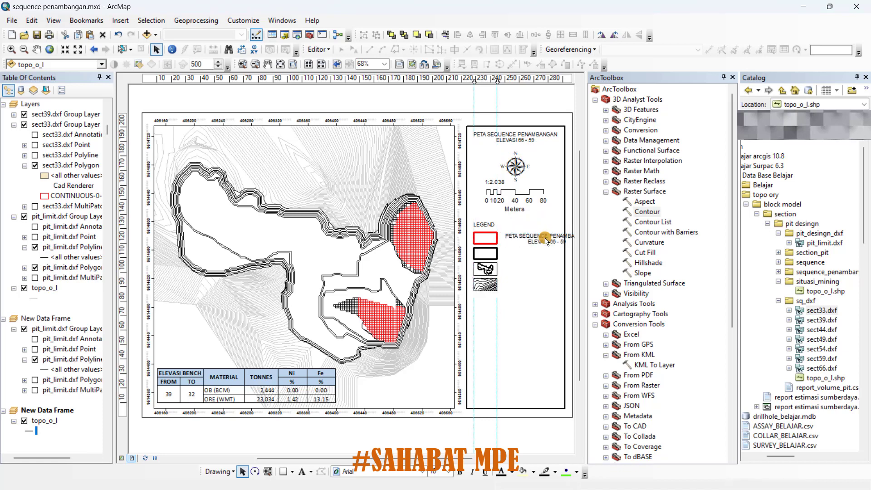
# Change the duplicated title text beside the red legend symbol to "LGO > 1.20 < 1.65"
pyautogui.doubleClick(544, 237)
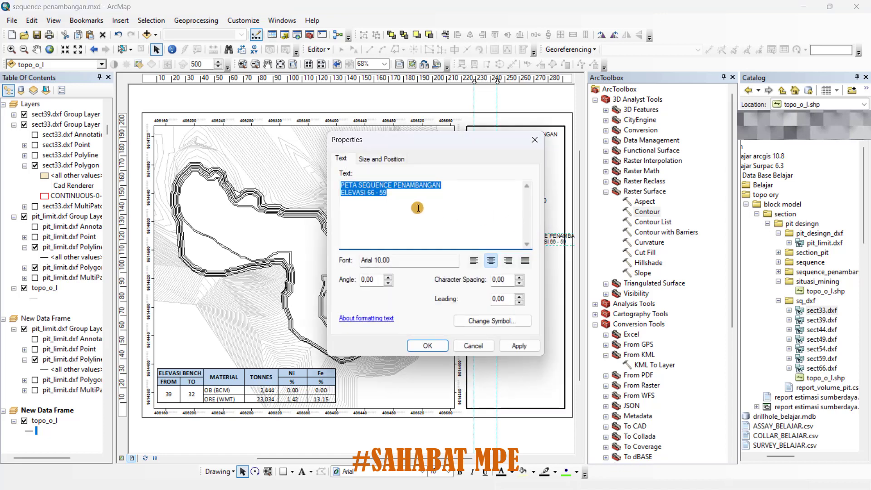
pyautogui.moveTo(391, 195); pyautogui.dragTo(319, 182)
pyautogui.write('LGO')
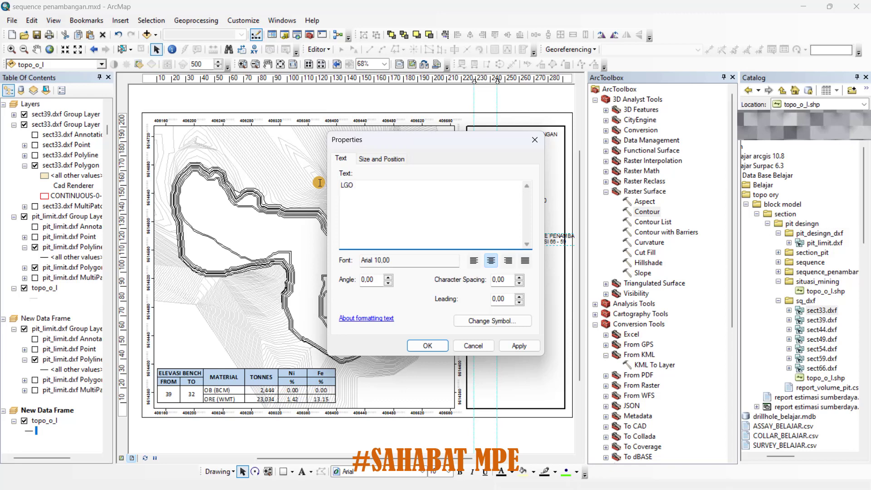
pyautogui.click(519, 347)
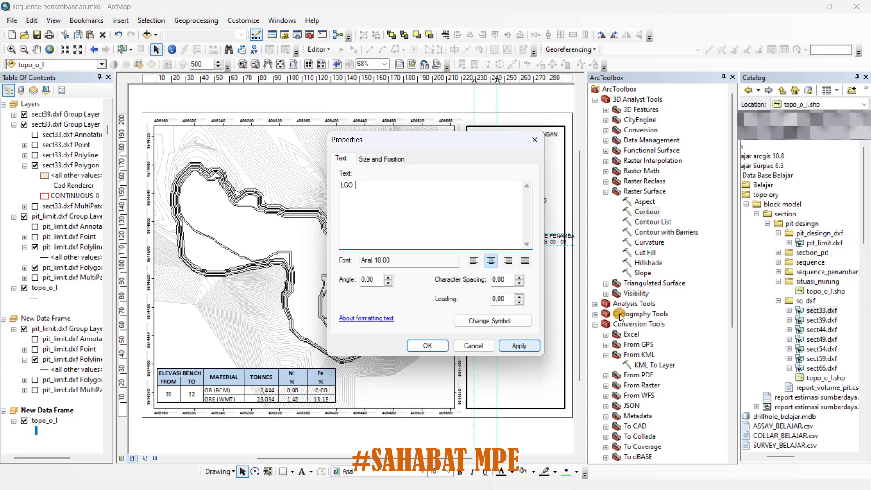
pyautogui.click(354, 186)
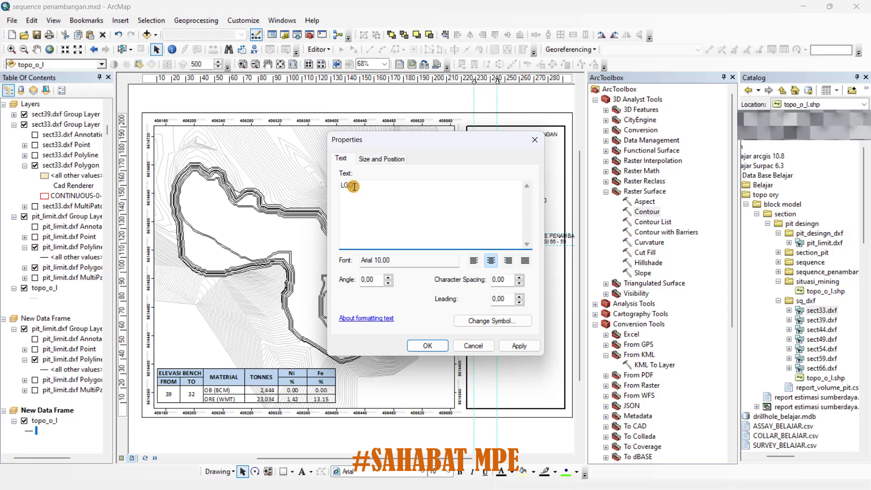
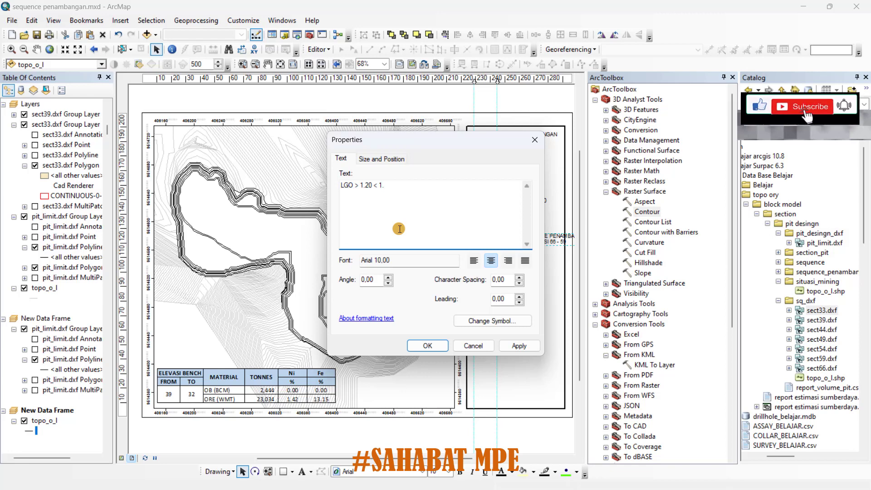
pyautogui.write('65')
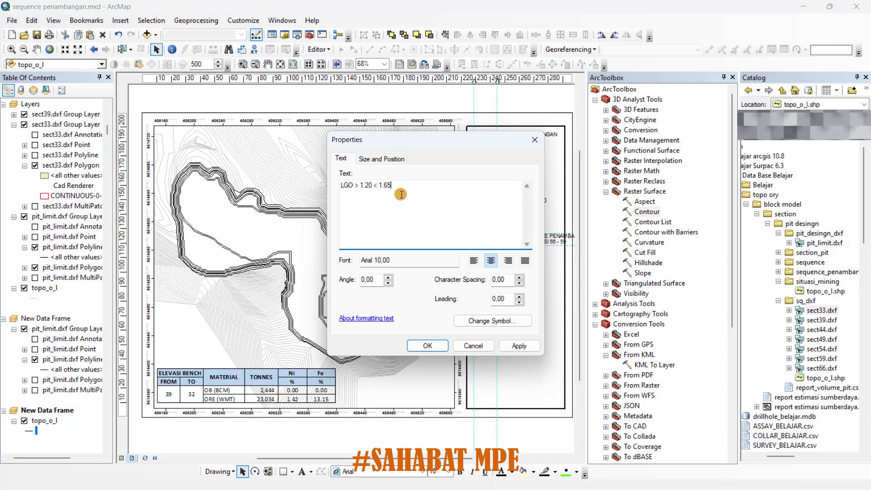
pyautogui.click(523, 350)
pyautogui.click(429, 345)
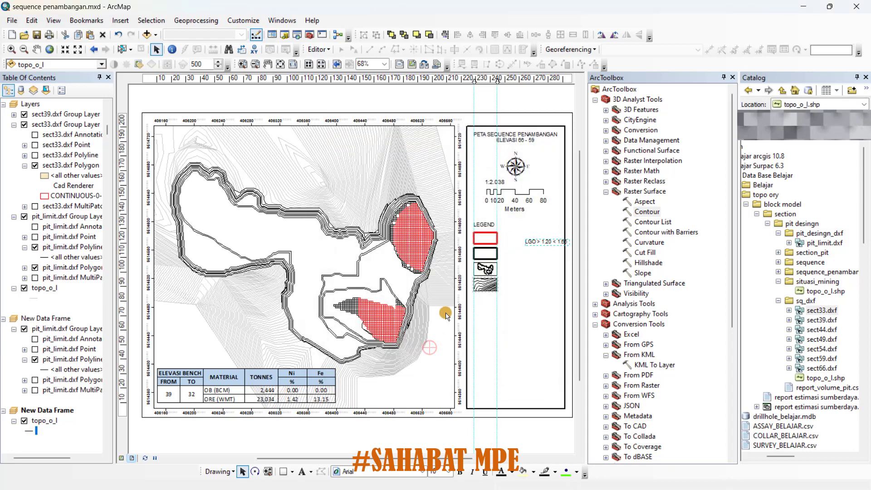
# Move the "LGO > 1.20 < 1.65" label close beside the red legend symbol
pyautogui.click(544, 240)
pyautogui.moveTo(545, 241); pyautogui.dragTo(530, 240)
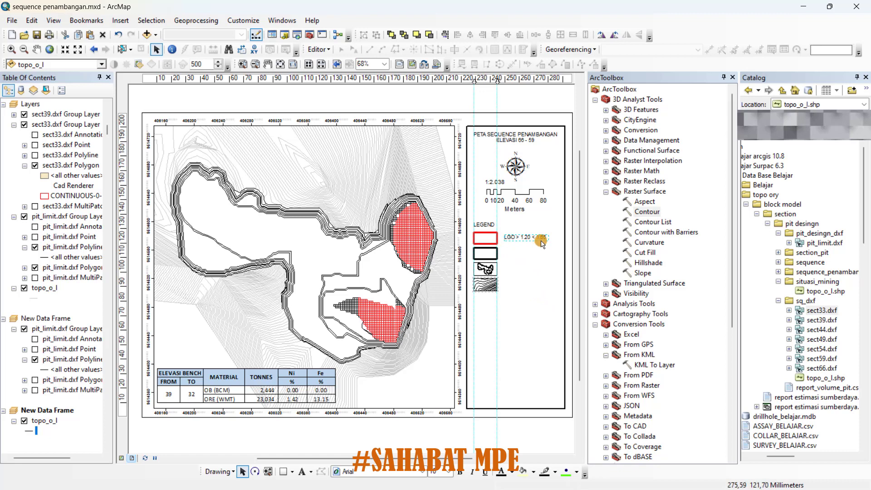
pyautogui.click(530, 102)
# Duplicate the LGO label beside the black legend symbol and align it with the second vertical guide, shifted to where the labels start
pyautogui.click(527, 257)
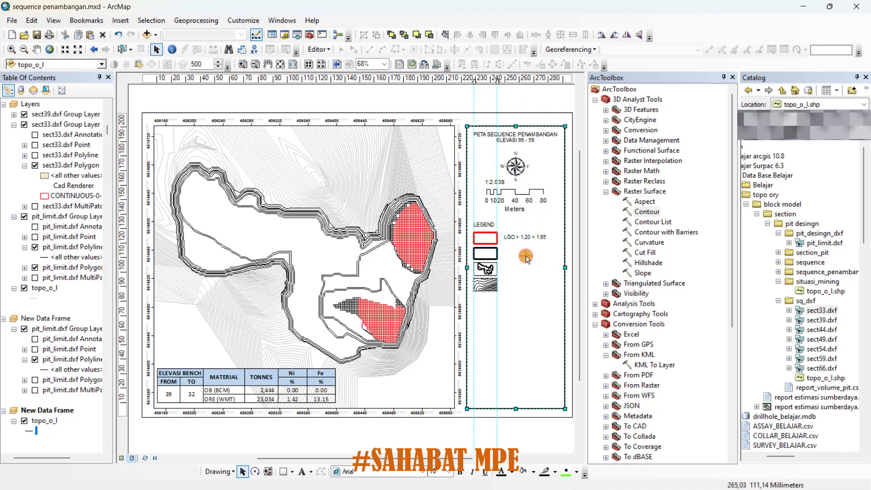
pyautogui.rightClick(535, 95)
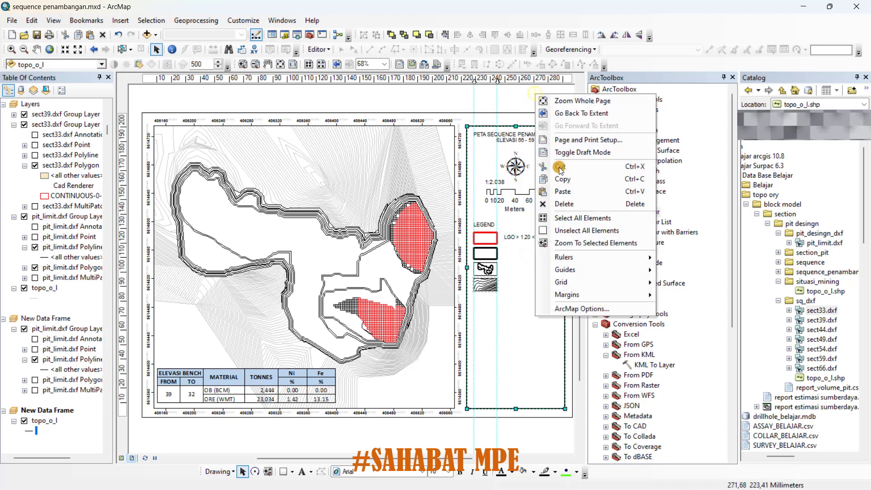
pyautogui.click(565, 191)
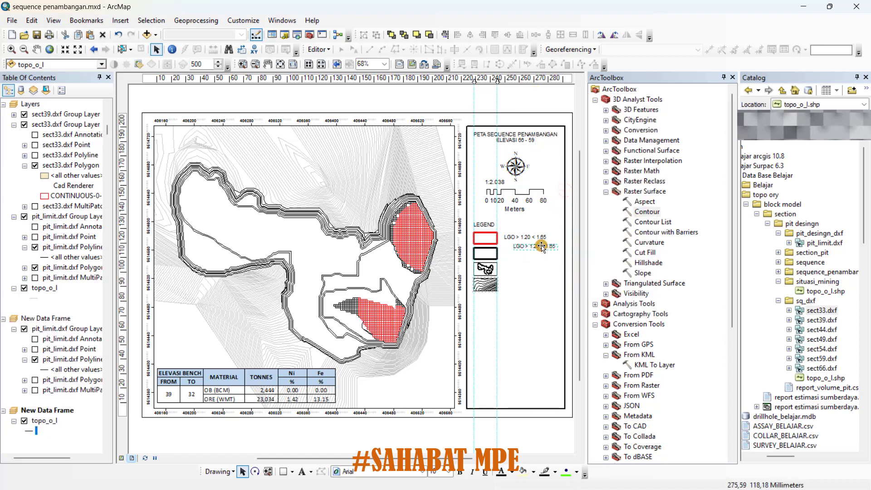
pyautogui.moveTo(546, 246); pyautogui.dragTo(532, 255)
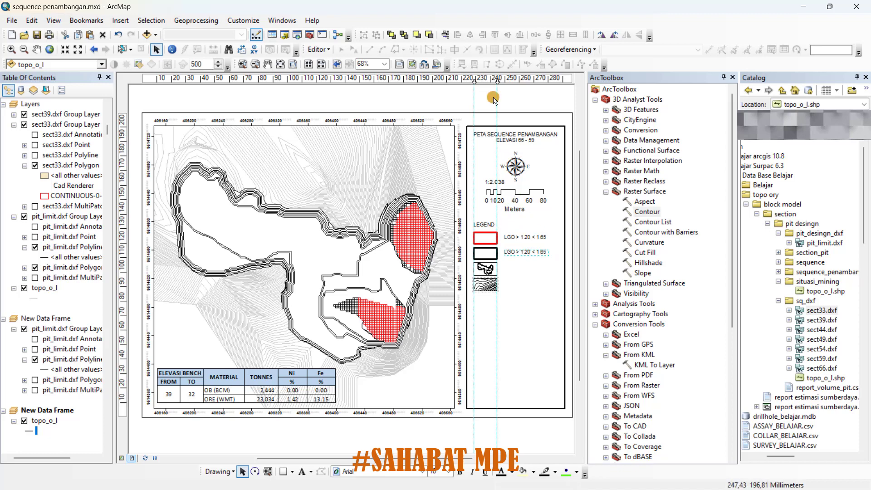
pyautogui.moveTo(497, 80); pyautogui.dragTo(503, 80)
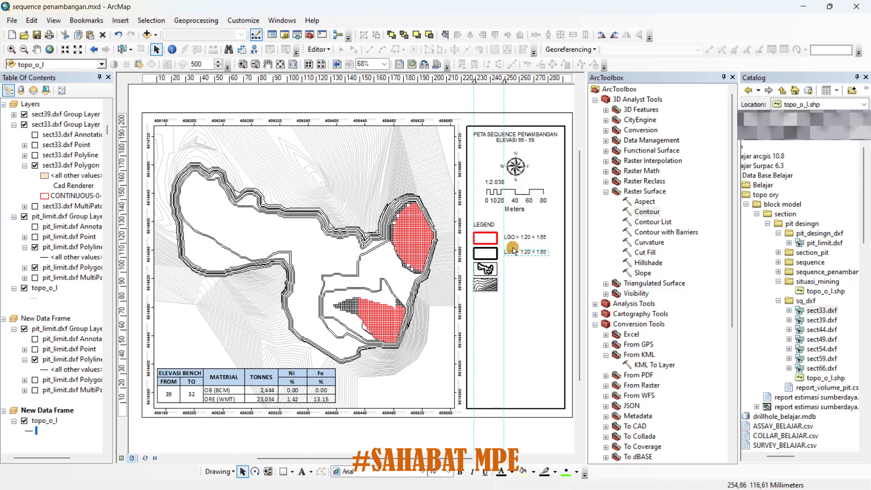
pyautogui.moveTo(523, 253); pyautogui.dragTo(521, 253)
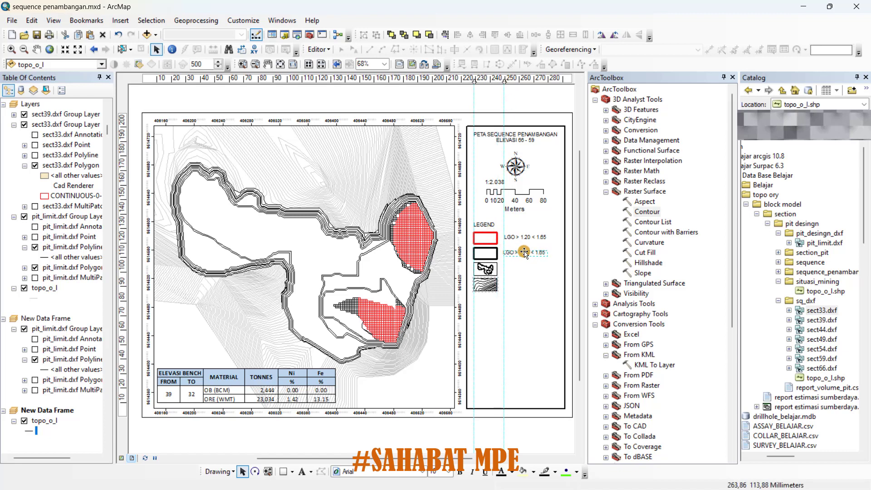
# Change the copied label to "OB < 1.20" and move it back to the guide beside the black legend symbol
pyautogui.rightClick(528, 254)
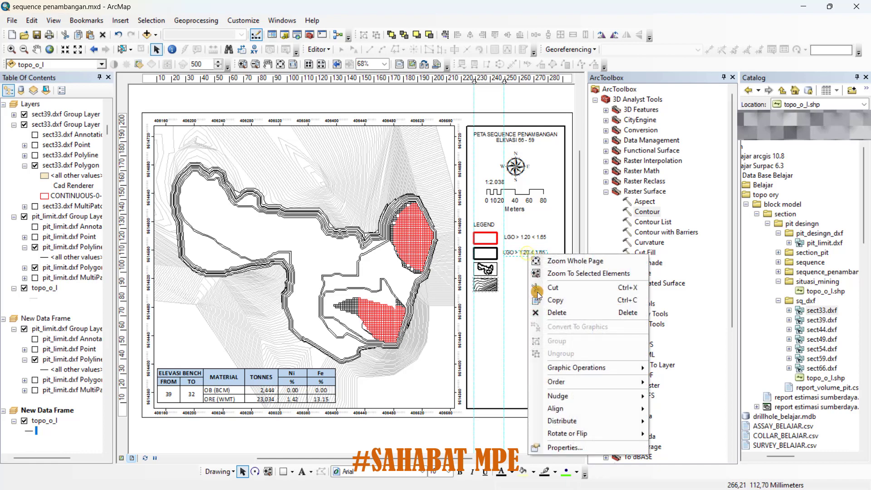
pyautogui.click(565, 447)
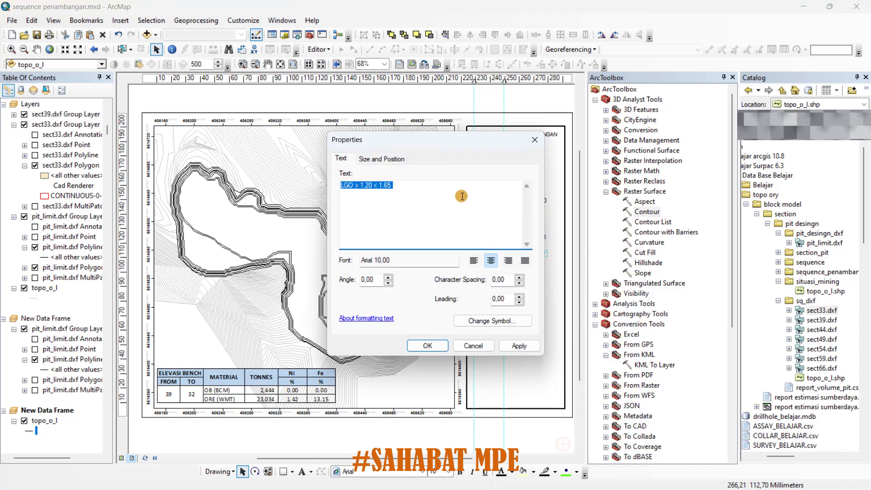
pyautogui.click(372, 185)
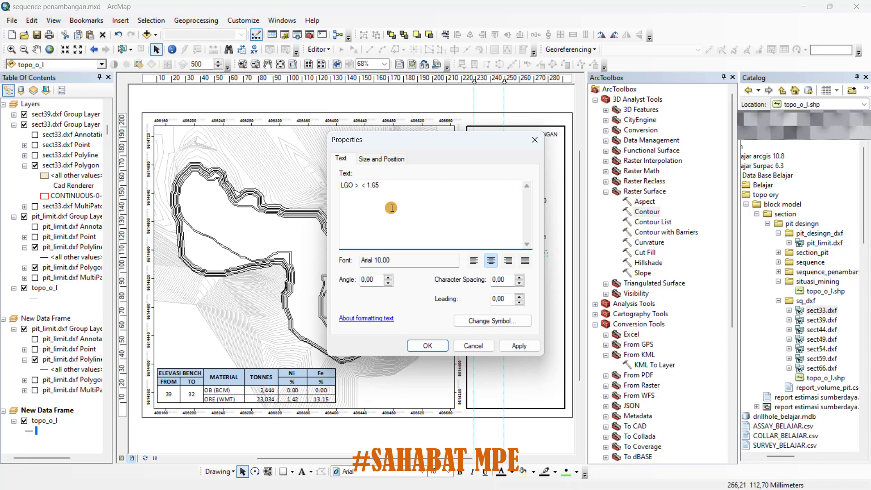
pyautogui.press('BackSpace')
pyautogui.press('BackSpace')
pyautogui.press('BackSpace')
pyautogui.click(374, 185)
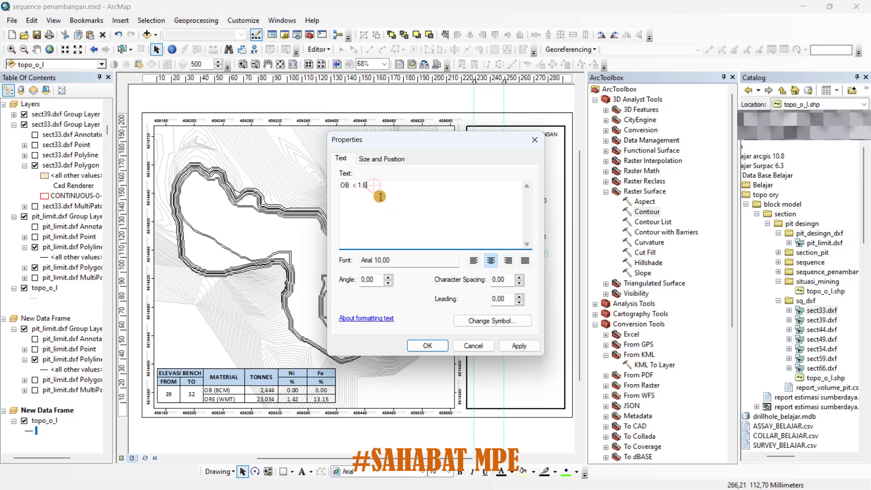
pyautogui.press('BackSpace')
pyautogui.click(520, 346)
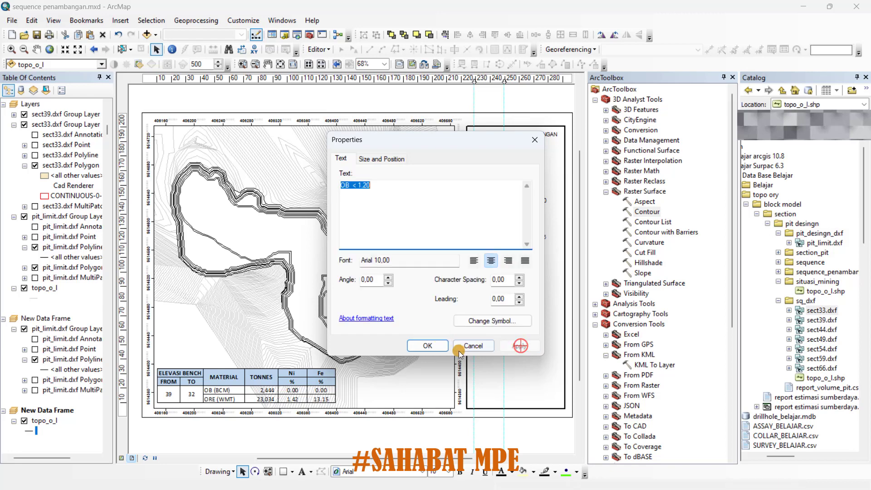
pyautogui.click(428, 345)
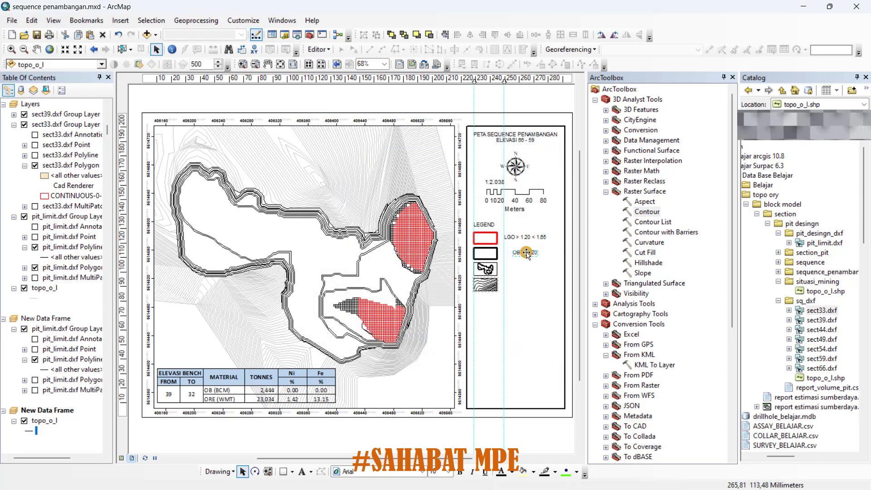
pyautogui.moveTo(526, 253)
pyautogui.mouseDown()
pyautogui.moveTo(517, 254)
pyautogui.moveTo(527, 276)
pyautogui.moveTo(514, 254)
pyautogui.mouseUp()
pyautogui.click(537, 278)
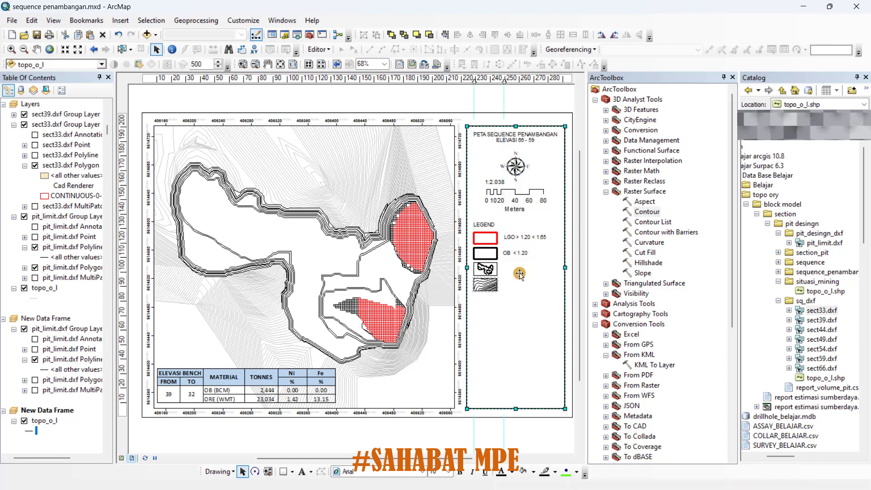
# Change the outline color of the first legend symbol, the red rectangle, to black
pyautogui.middleClick(462, 273)
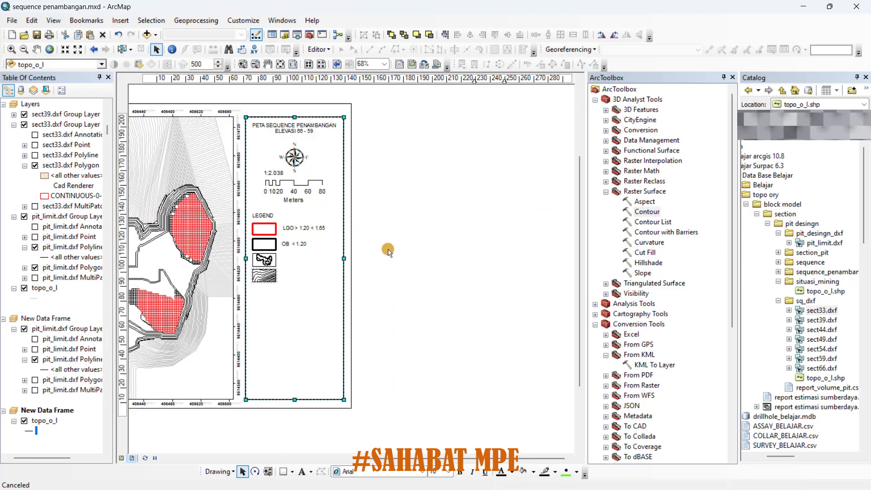
pyautogui.moveTo(389, 252); pyautogui.dragTo(444, 260)
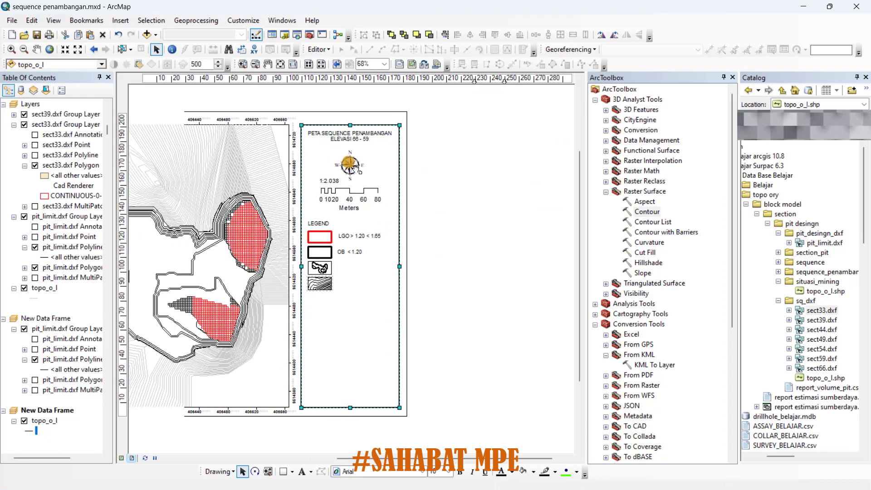
pyautogui.click(156, 49)
pyautogui.click(469, 189)
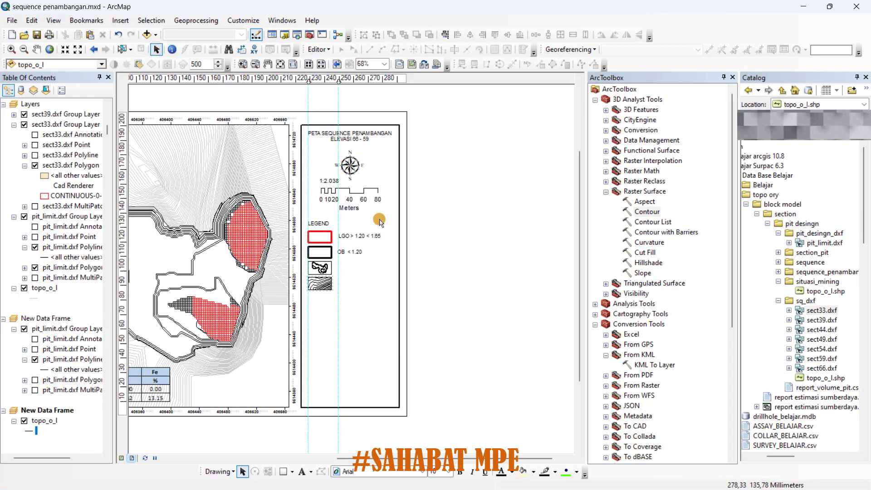
pyautogui.click(327, 238)
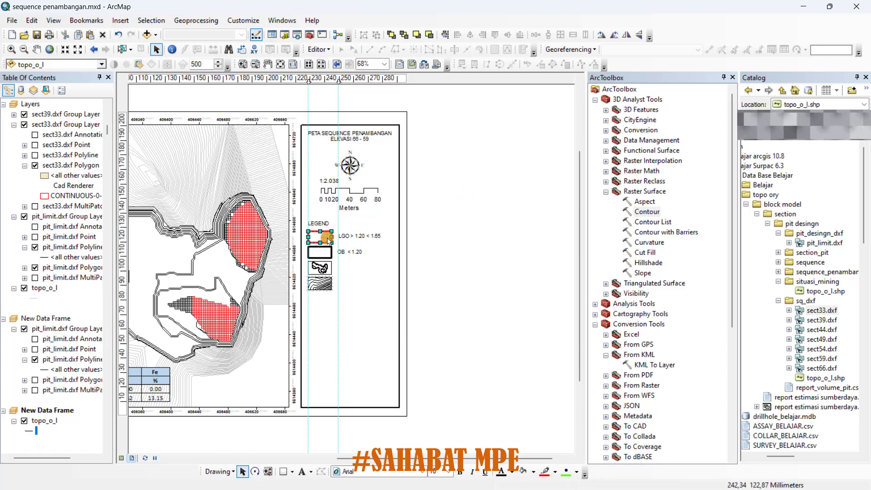
pyautogui.rightClick(328, 238)
pyautogui.click(380, 430)
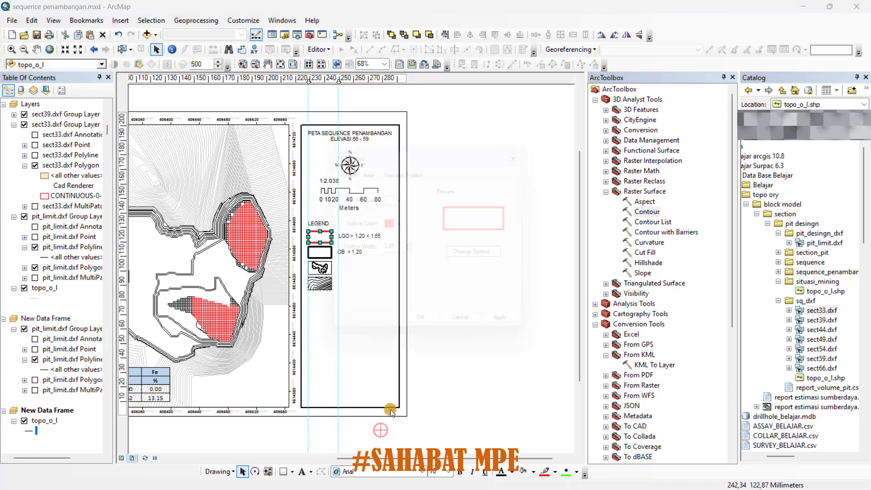
pyautogui.click(391, 227)
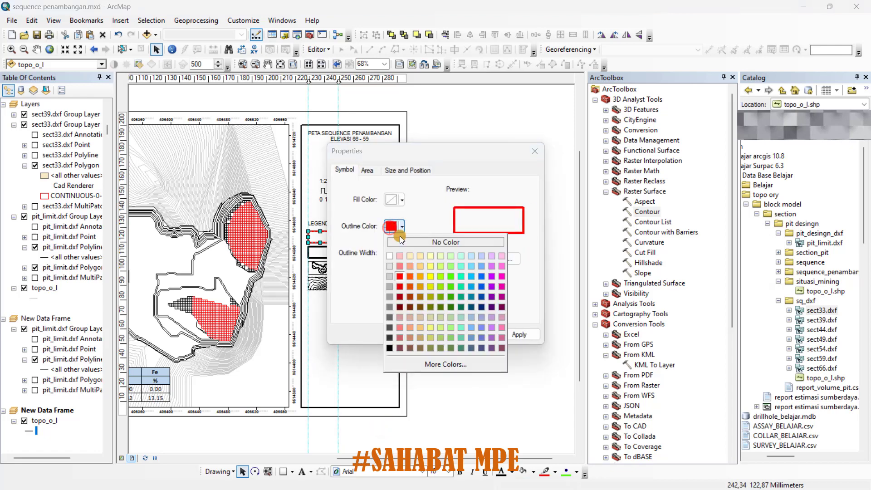
pyautogui.click(402, 344)
pyautogui.click(521, 333)
pyautogui.click(429, 334)
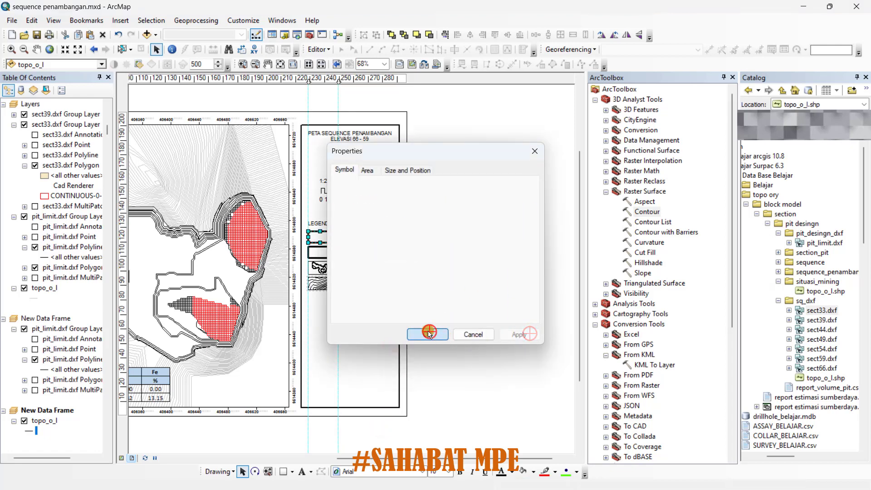
# Change the outline color of the second legend rectangle to red
pyautogui.rightClick(325, 251)
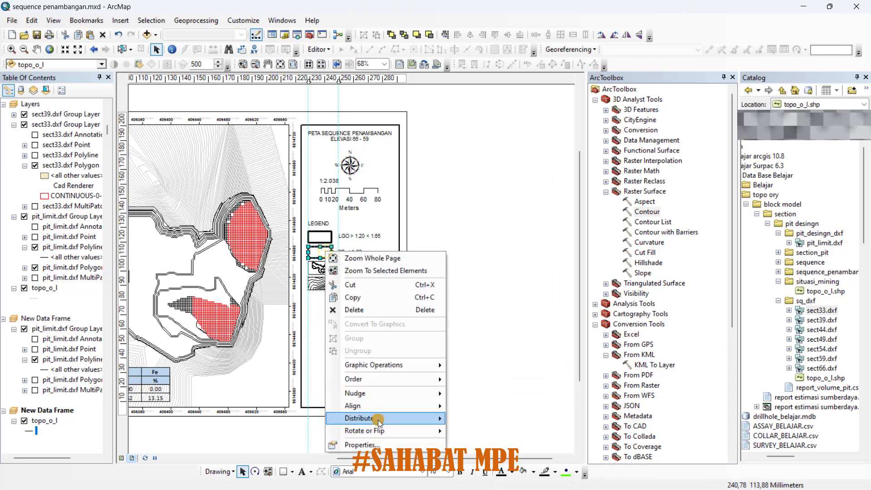
pyautogui.click(360, 445)
pyautogui.click(390, 226)
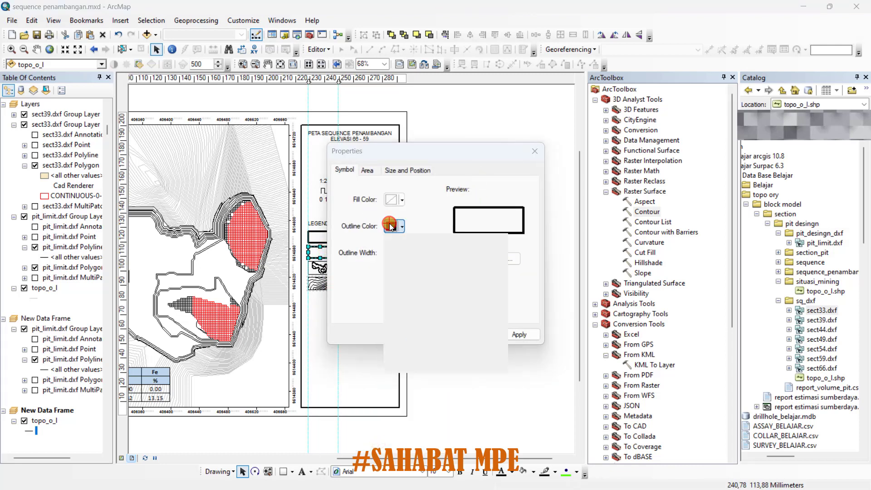
pyautogui.click(402, 283)
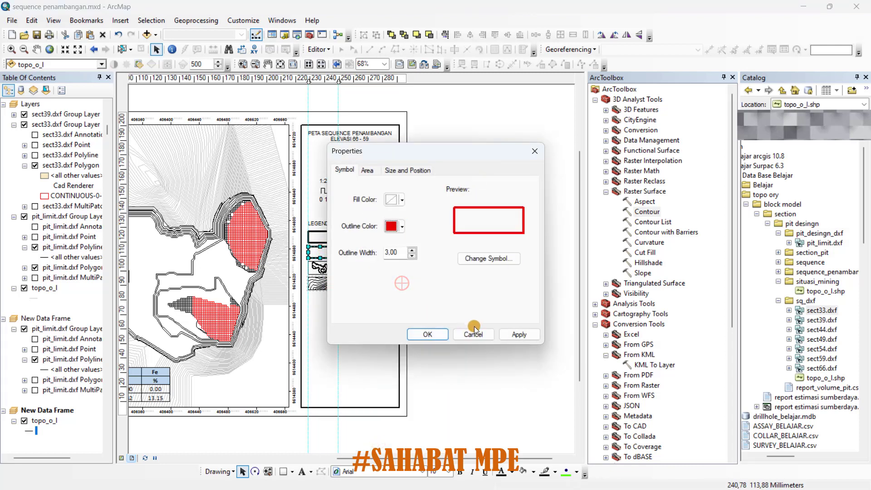
pyautogui.click(500, 332)
pyautogui.click(421, 334)
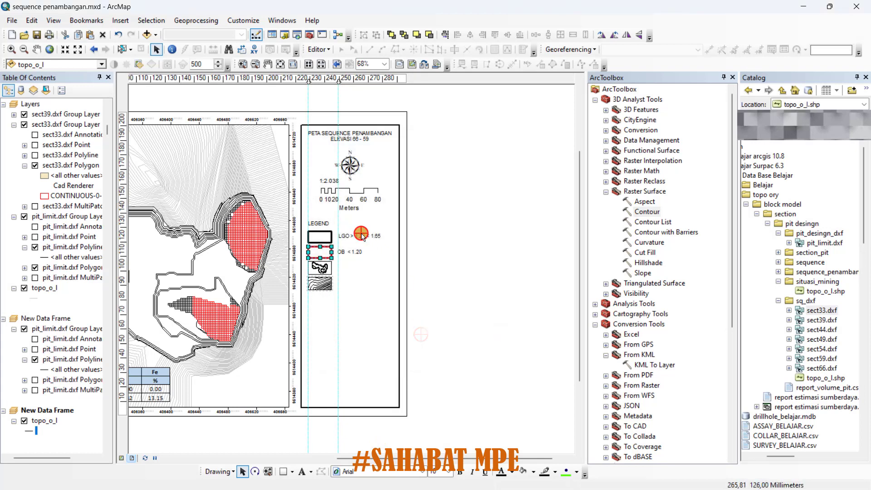
# Swap the two labels so "OB < 1.20" sits beside the black symbol and "LGO > 1.20 < 1.65" beside the red one
pyautogui.moveTo(360, 235); pyautogui.dragTo(356, 253)
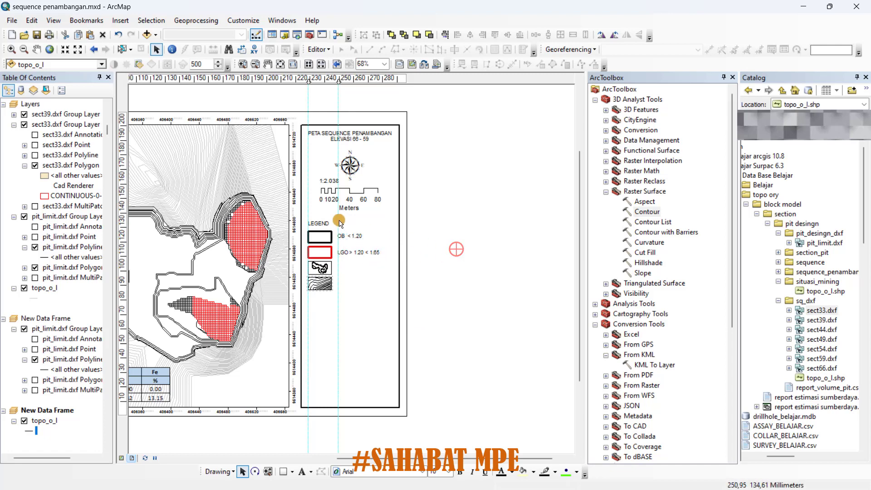
pyautogui.click(320, 269)
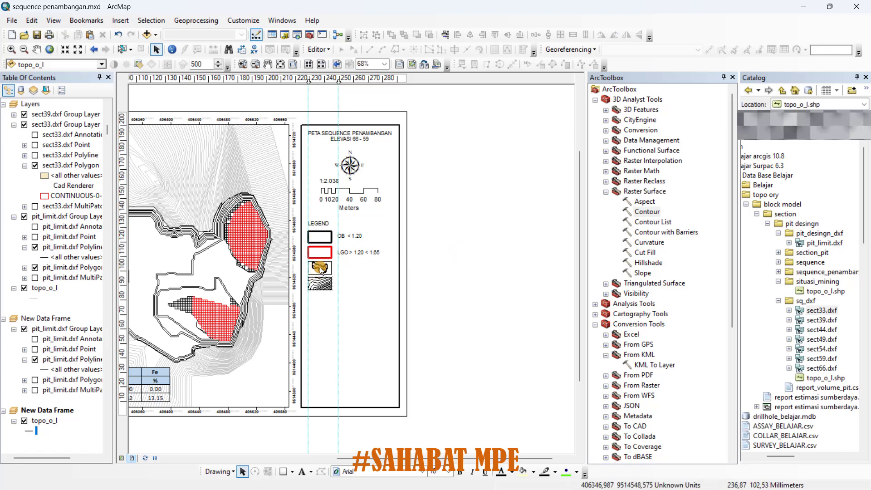
# Duplicate the "LGO > 1.20 < 1.65" label and place the copy beside the pit outline symbol
pyautogui.click(360, 254)
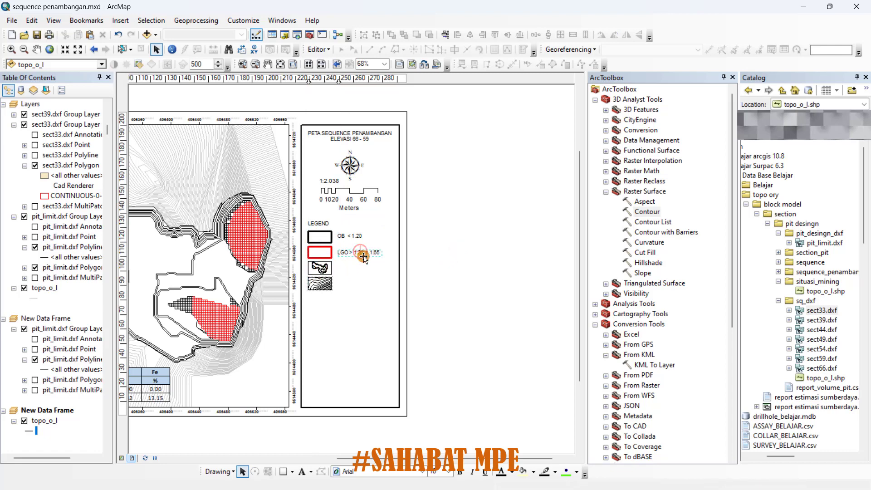
pyautogui.click(364, 258)
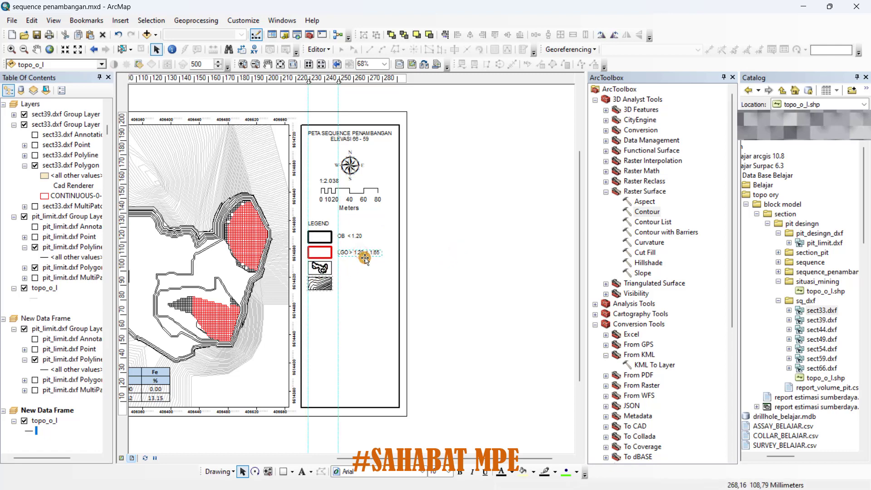
pyautogui.hotkey('ctrl', 'v')
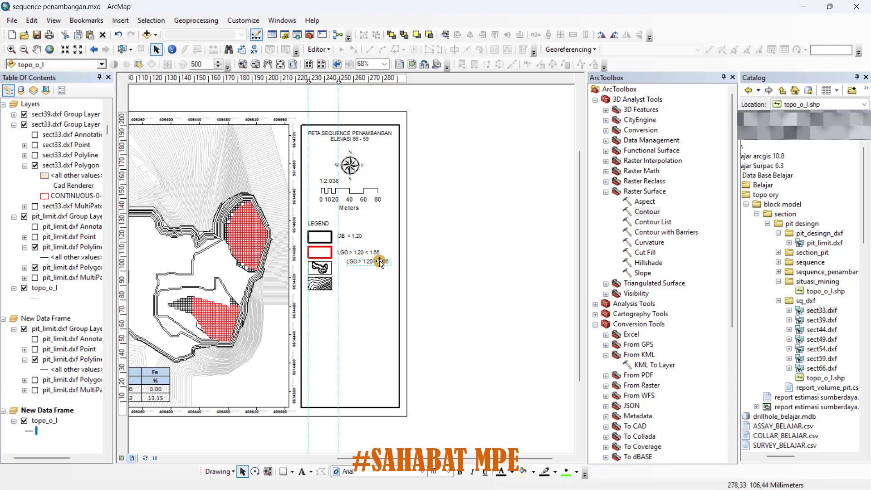
pyautogui.moveTo(380, 262); pyautogui.dragTo(363, 267)
# Change the label beside the pit outline symbol to "PIT DESINGN" and align it with the vertical guide
pyautogui.rightClick(364, 267)
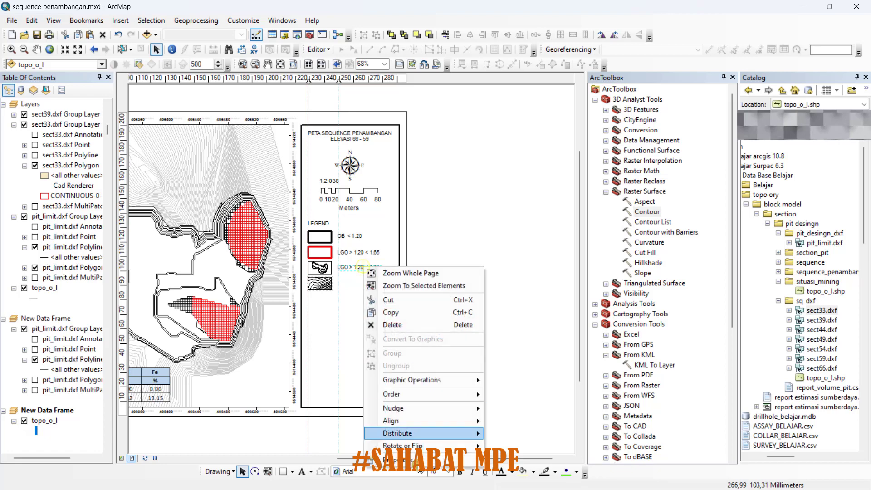
pyautogui.click(411, 459)
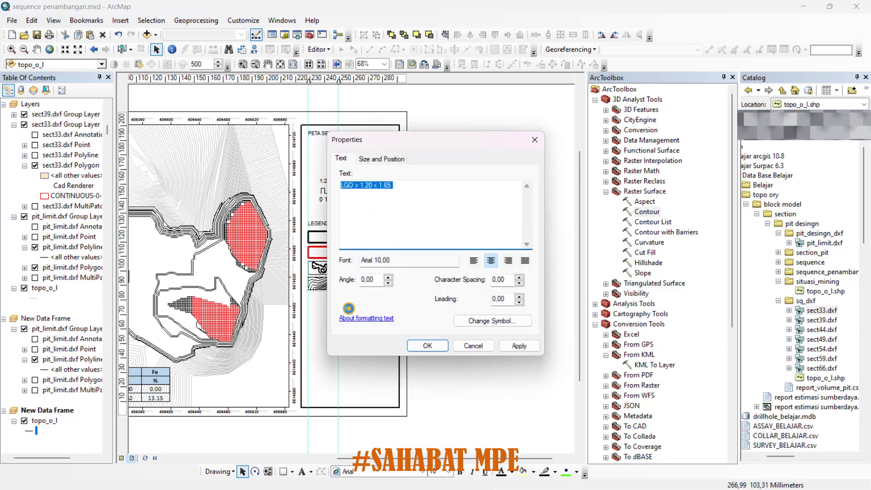
pyautogui.write('PIT DESINGN')
pyautogui.click(520, 344)
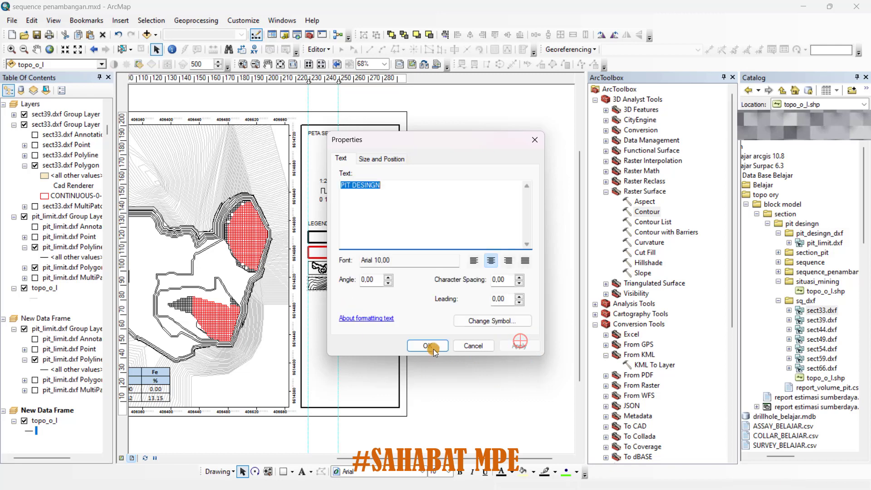
pyautogui.click(427, 346)
pyautogui.moveTo(364, 269); pyautogui.dragTo(356, 268)
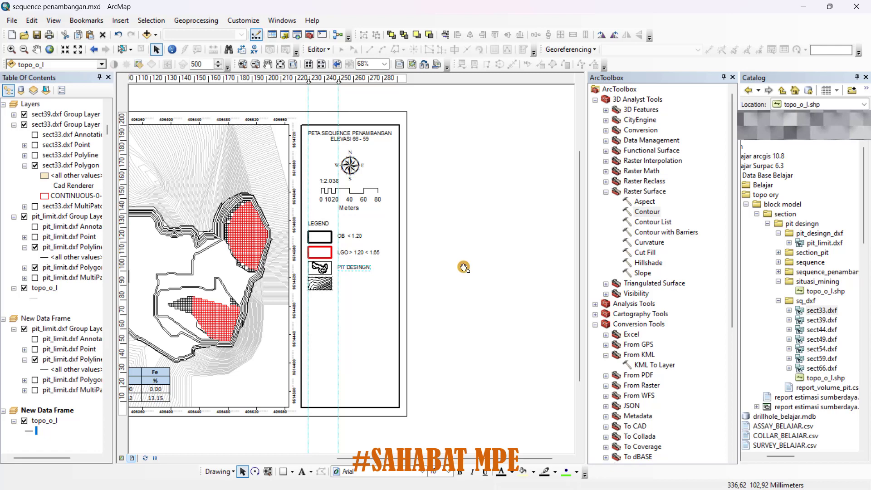
# Paste another copy of the label and place it beside the contour symbol, in line with the other labels
pyautogui.hotkey('ctrl', 'v')
pyautogui.moveTo(369, 275)
pyautogui.mouseDown()
pyautogui.moveTo(353, 287)
pyautogui.moveTo(361, 282)
pyautogui.mouseUp()
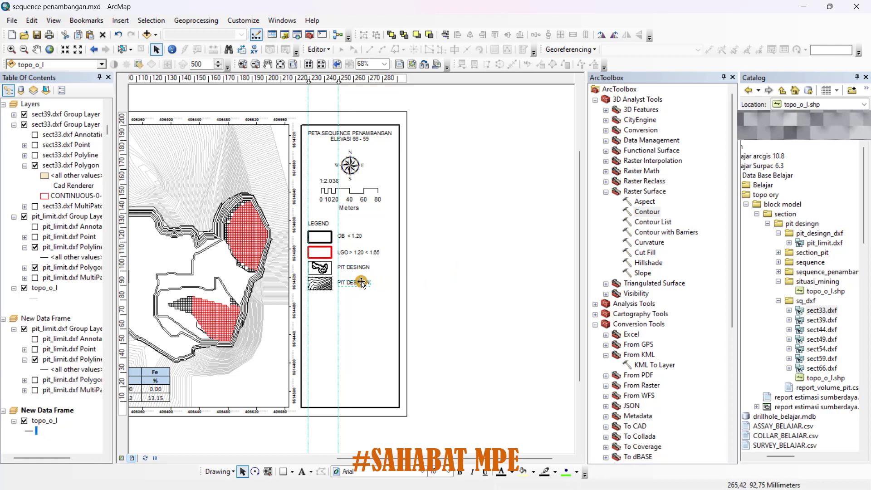
# Change the label beside the contour symbol to "GARIS KONTUR" and align it with the vertical guide
pyautogui.rightClick(361, 282)
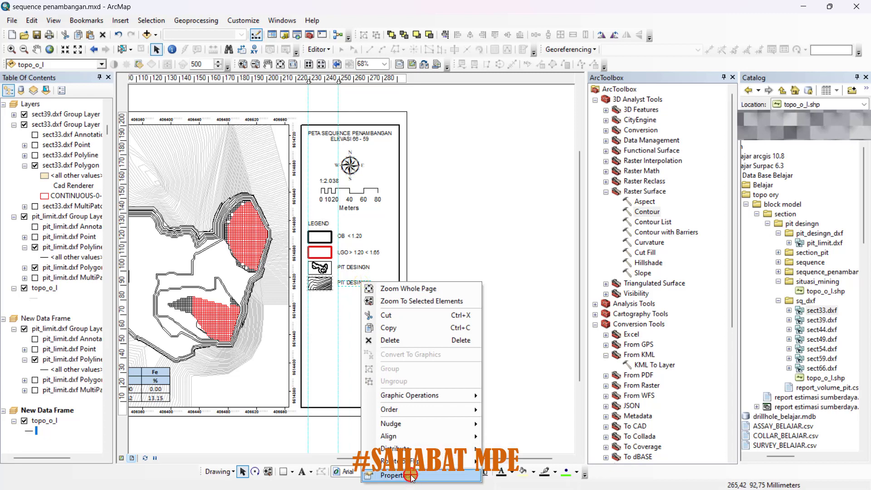
pyautogui.click(391, 475)
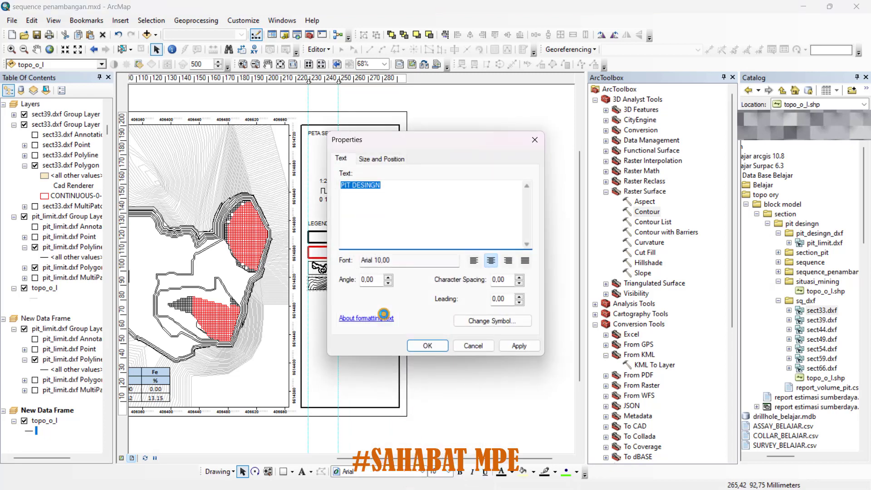
pyautogui.write('S KONTUR')
pyautogui.click(518, 346)
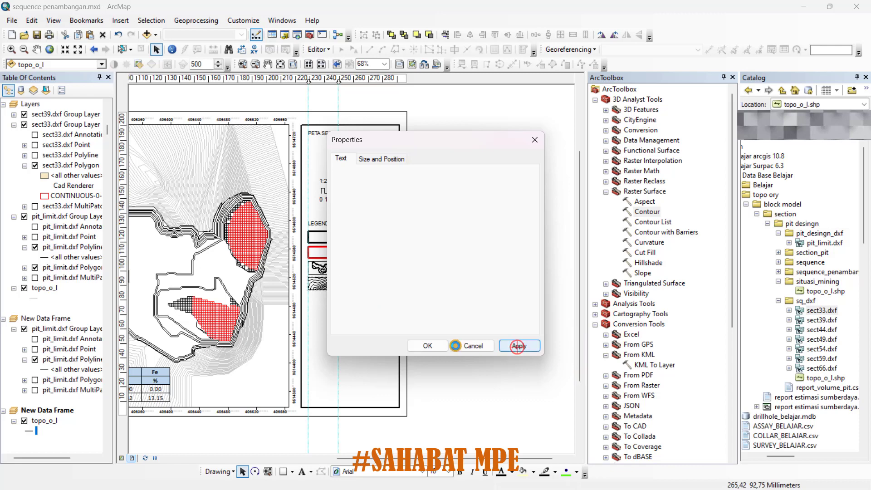
pyautogui.click(444, 346)
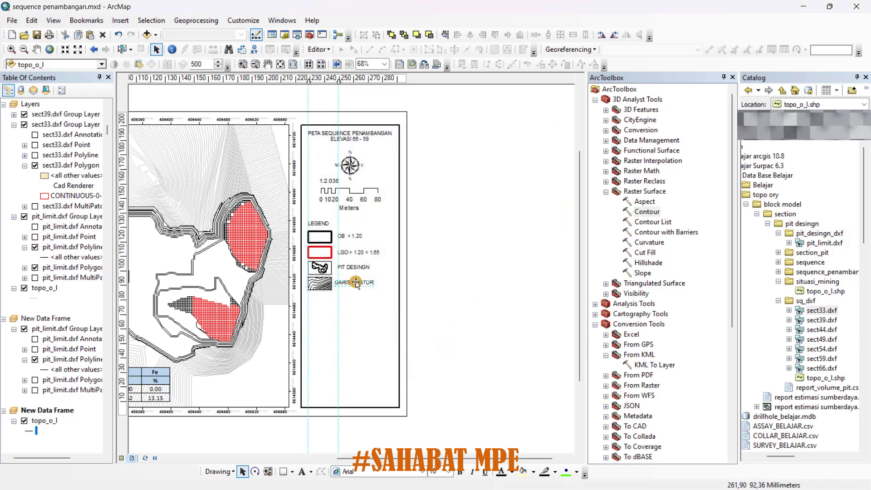
pyautogui.click(360, 282)
pyautogui.moveTo(360, 282); pyautogui.dragTo(361, 284)
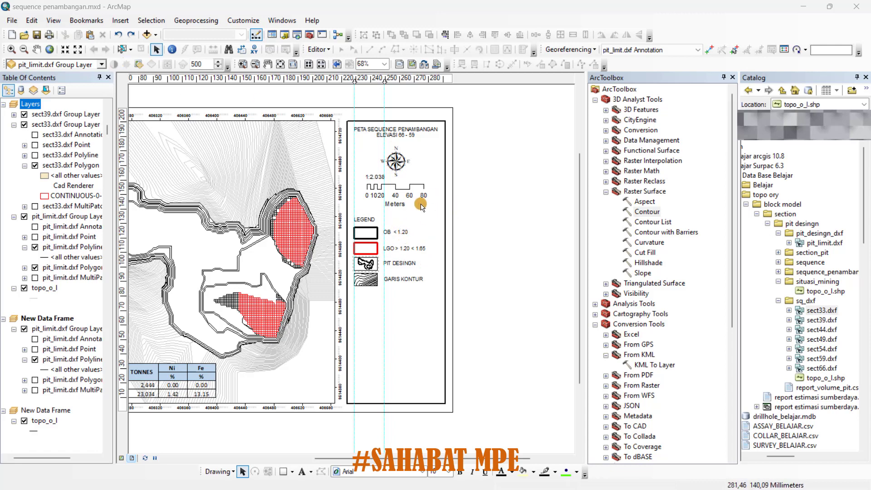
pyautogui.click(121, 21)
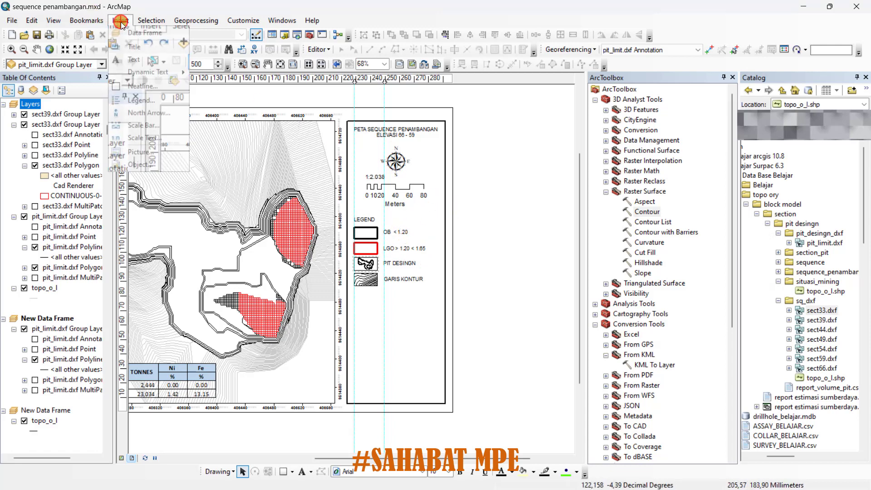
pyautogui.click(152, 78)
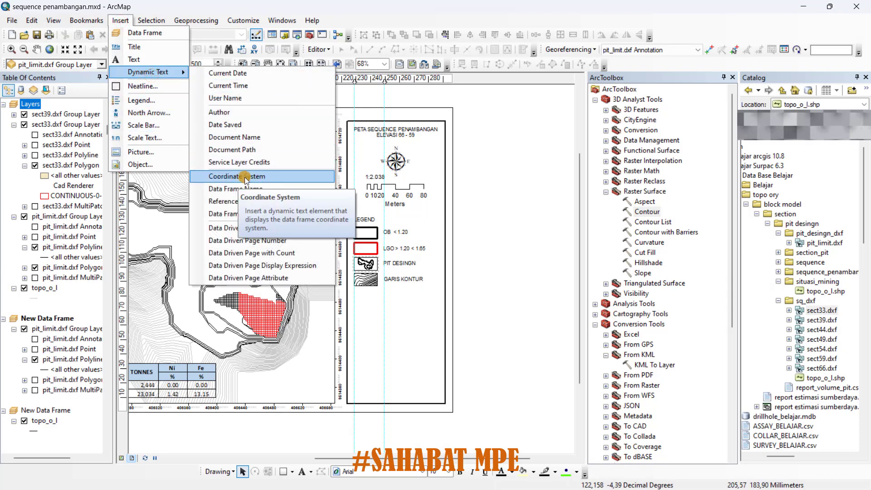
pyautogui.moveTo(273, 246); pyautogui.dragTo(507, 275)
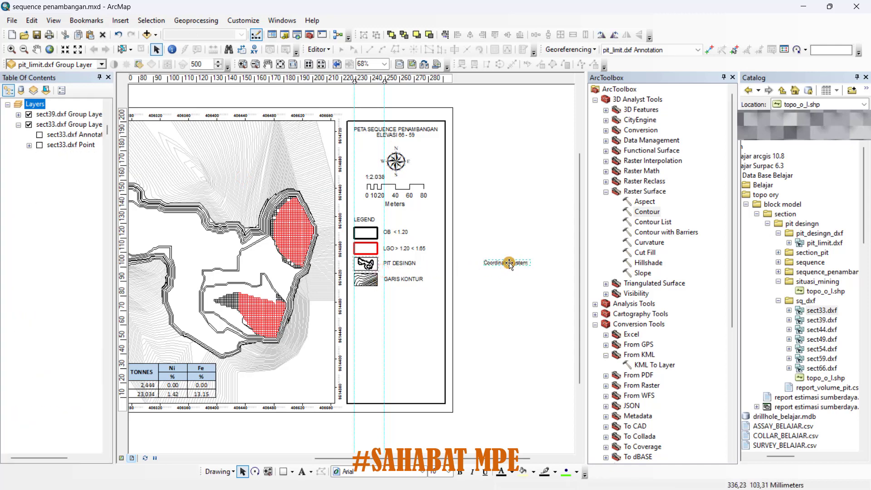
pyautogui.press('Delete')
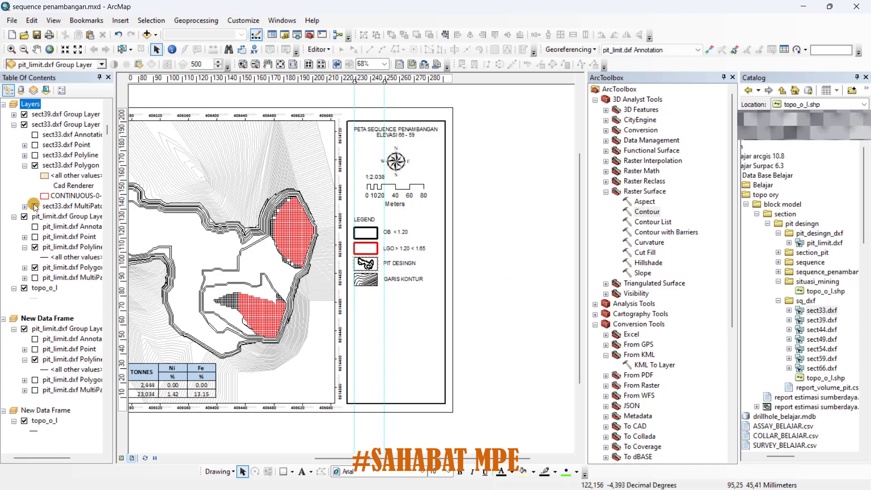
# Activate the Layers data frame and insert its Coordinate System dynamic text into the layout
pyautogui.rightClick(31, 103)
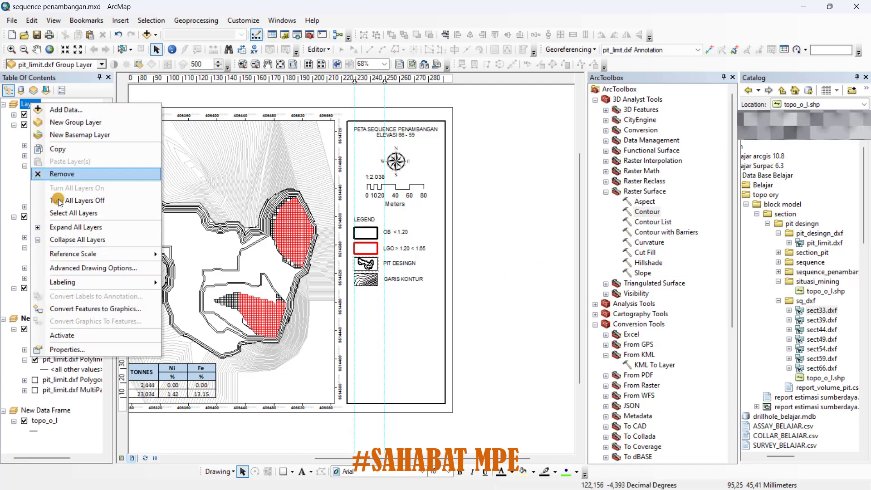
pyautogui.click(56, 335)
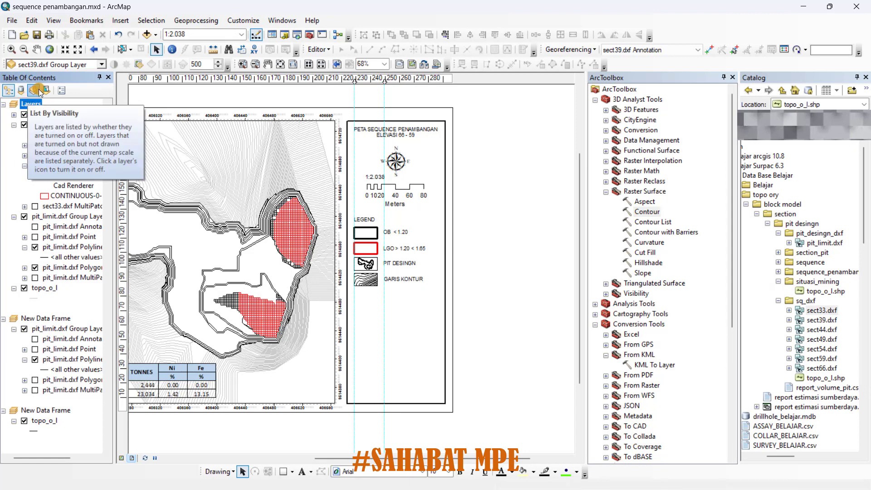
pyautogui.click(120, 20)
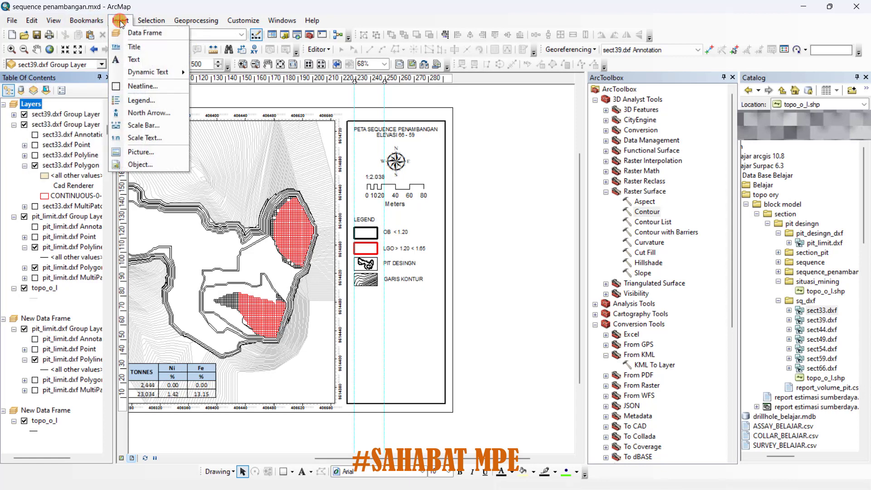
pyautogui.moveTo(137, 78)
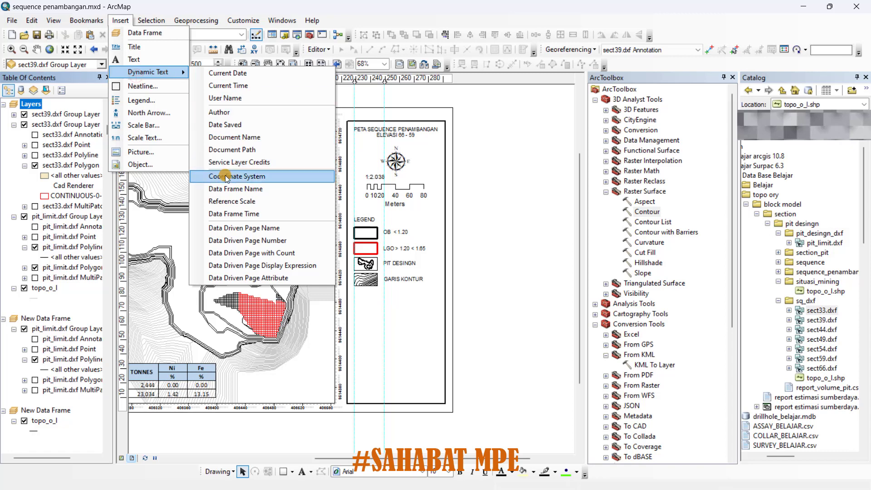
pyautogui.click(245, 176)
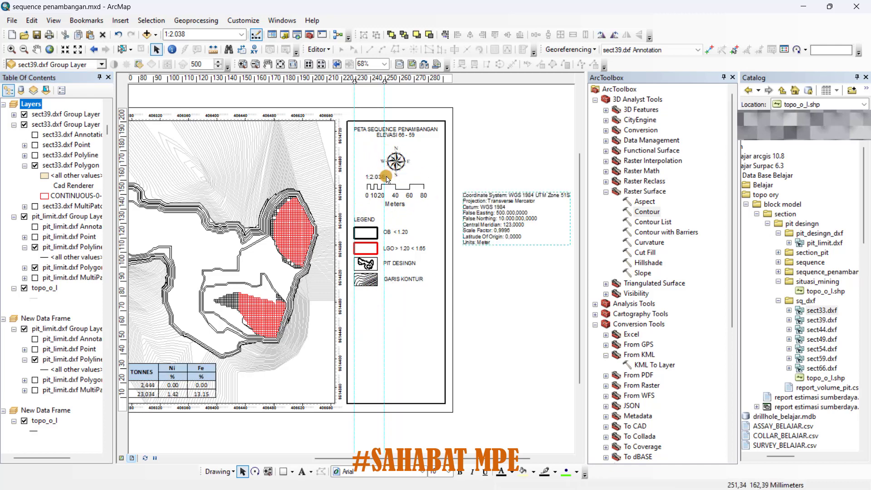
# Center the coordinate system text and set its font size to 8
pyautogui.rightClick(511, 214)
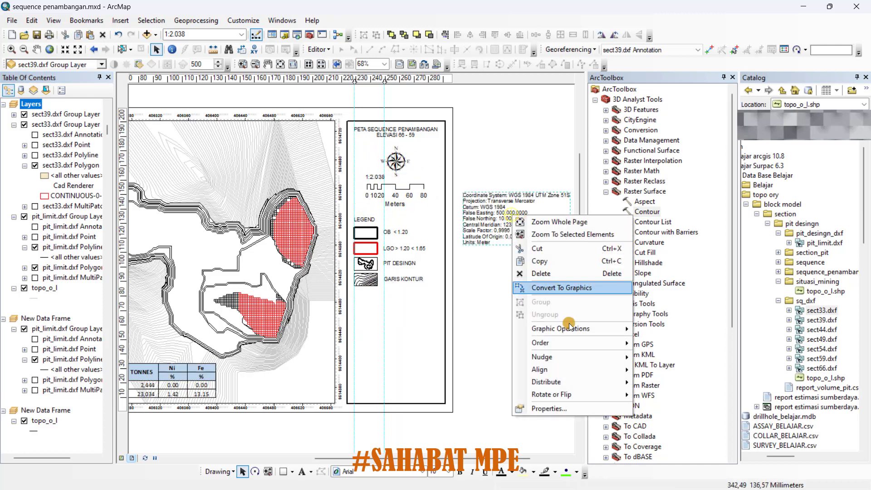
pyautogui.click(561, 407)
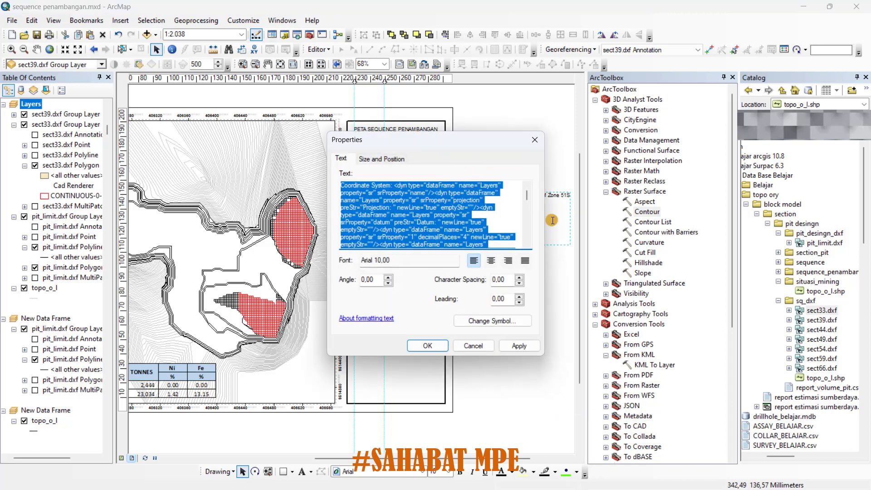
pyautogui.click(491, 263)
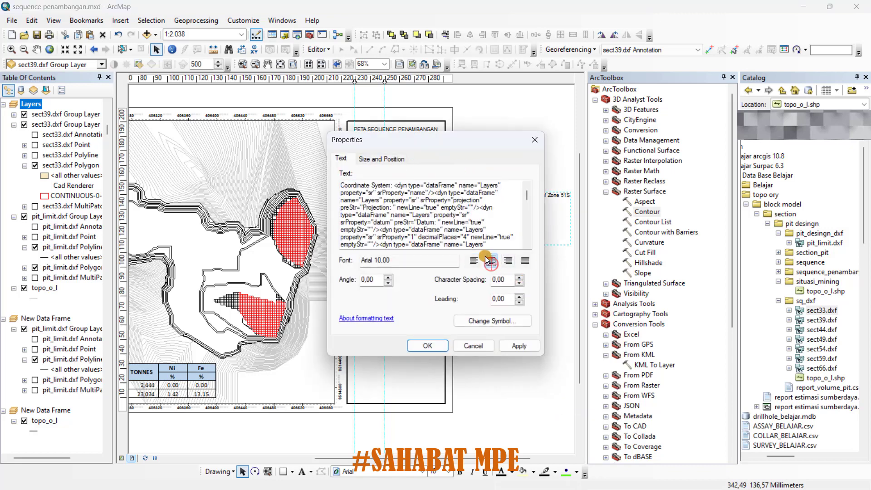
pyautogui.click(496, 320)
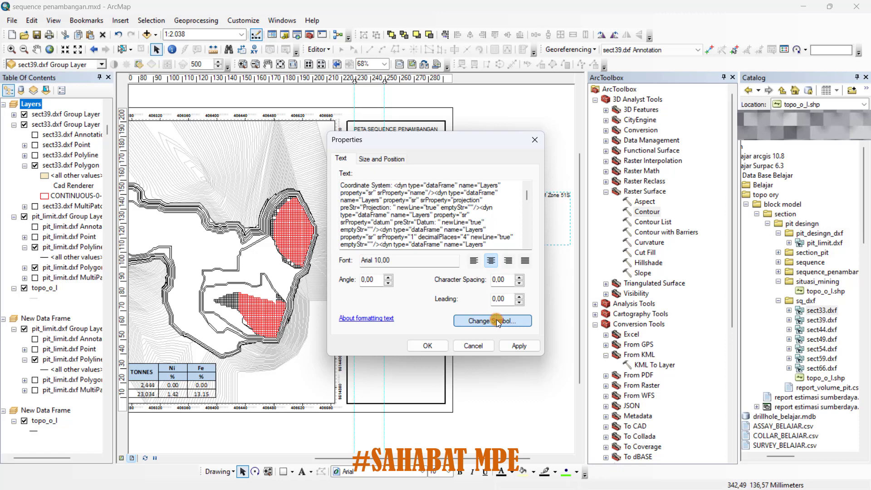
pyautogui.click(780, 204)
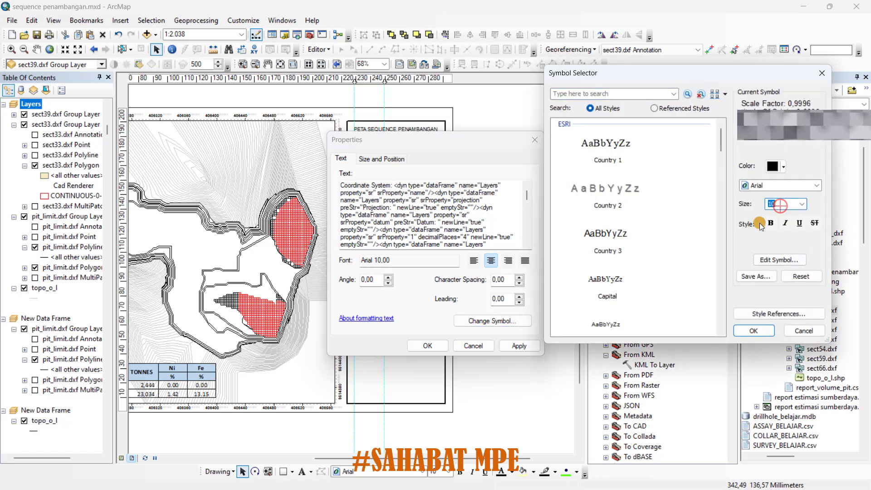
pyautogui.write('8')
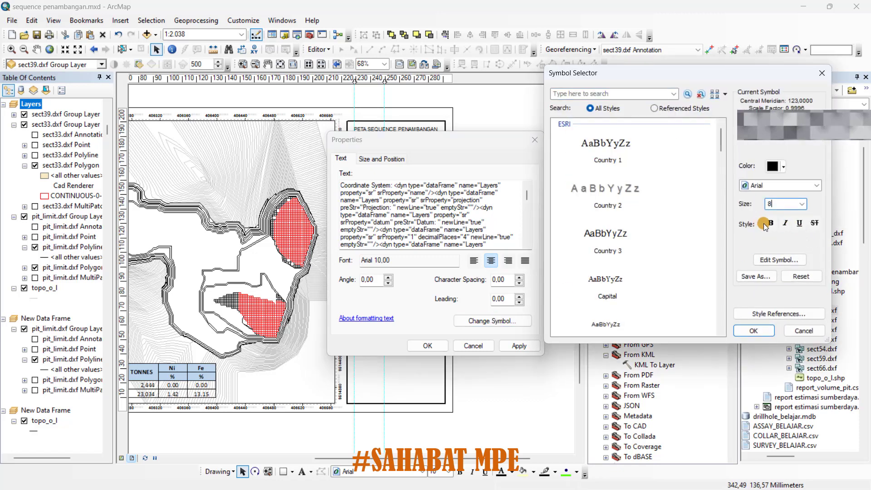
pyautogui.click(754, 331)
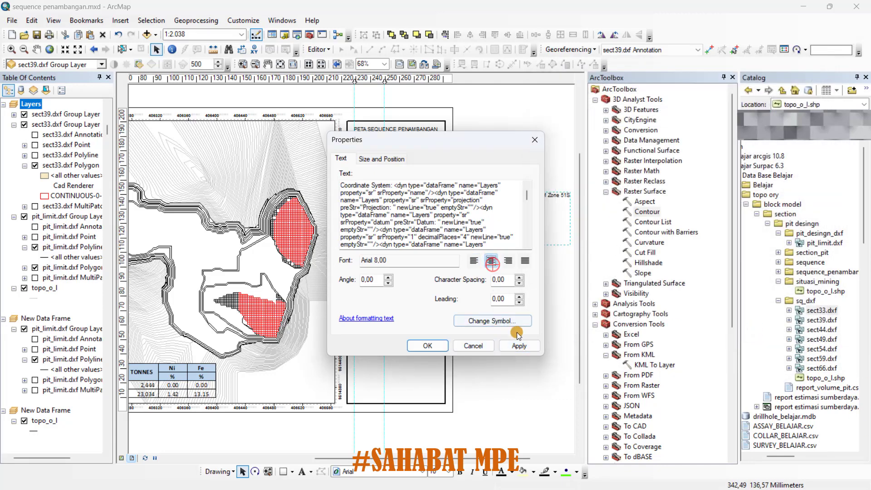
pyautogui.click(519, 346)
pyautogui.click(441, 346)
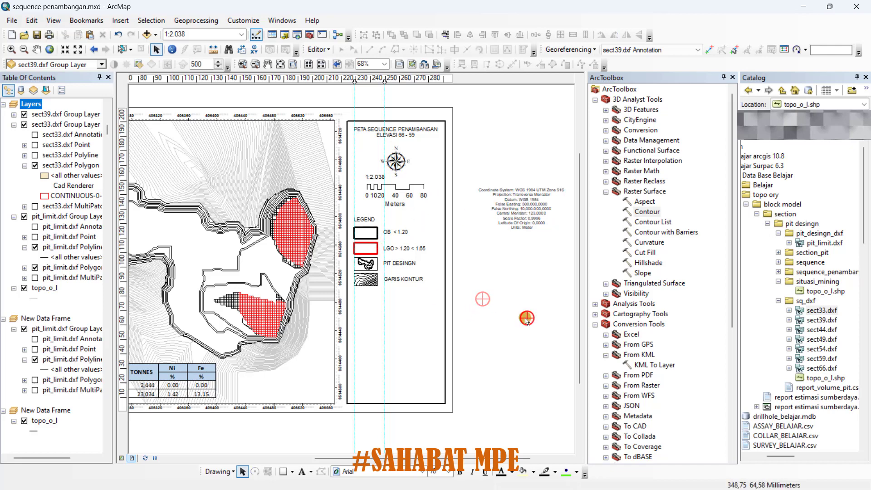
# Shift the whole legend down the side box and place the coordinate system text directly below the scale bar
pyautogui.moveTo(527, 318); pyautogui.dragTo(370, 287)
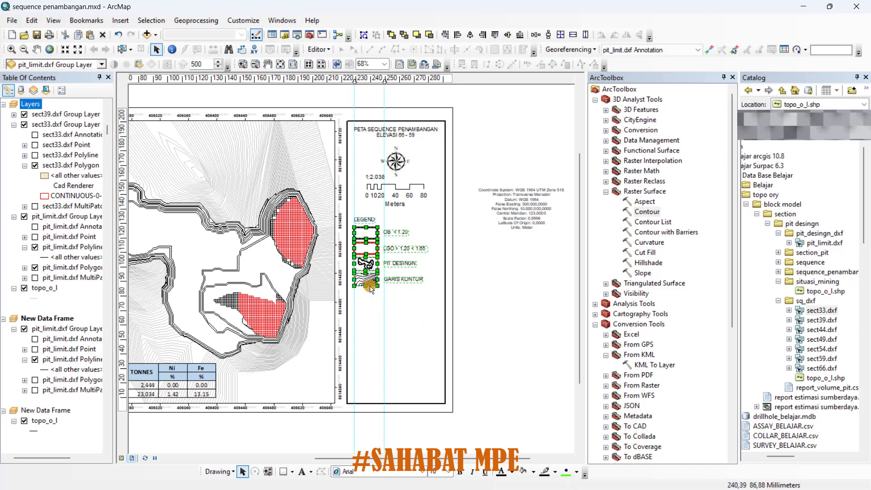
pyautogui.click(528, 207)
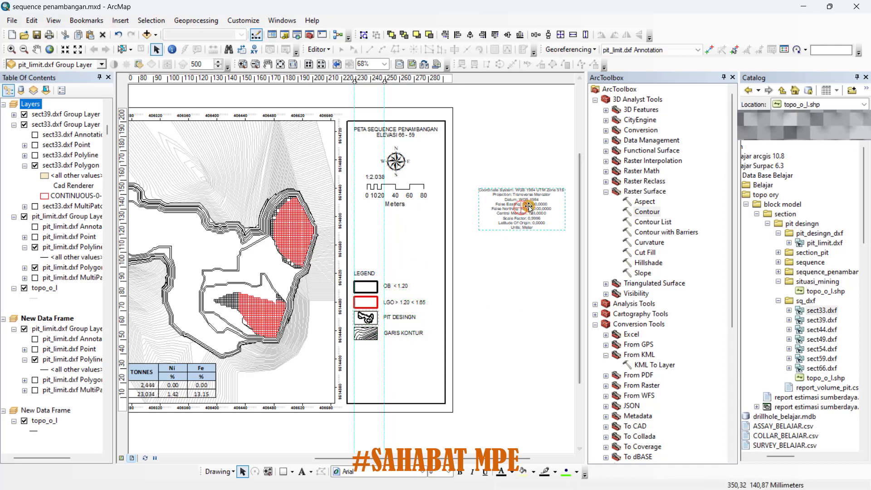
pyautogui.moveTo(529, 207); pyautogui.dragTo(408, 230)
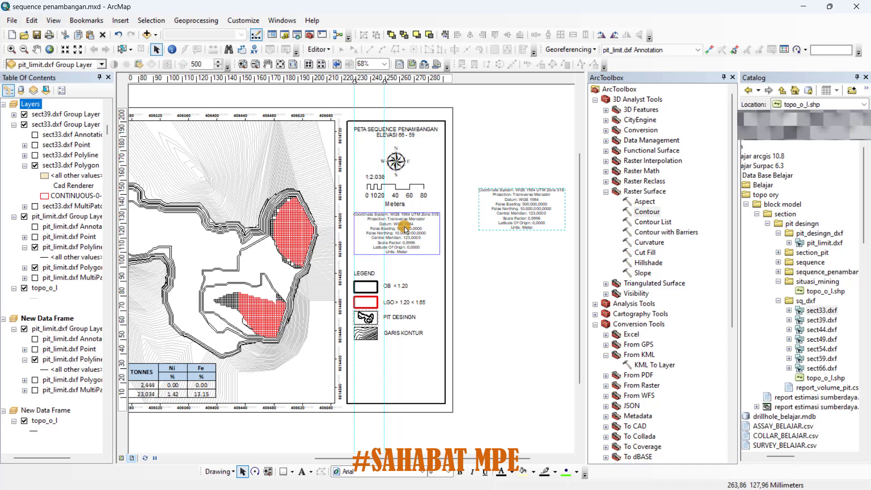
pyautogui.moveTo(405, 228); pyautogui.dragTo(405, 226)
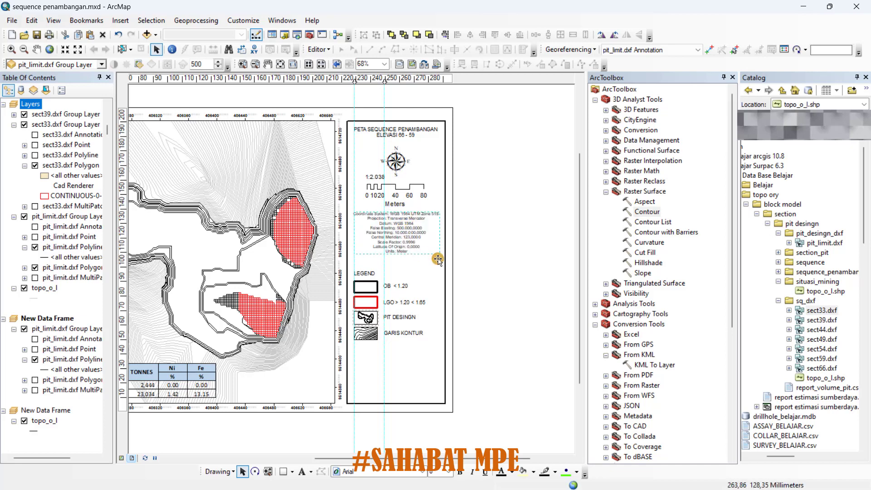
# Move the complete legend, heading and labels included, up to just beneath the coordinate system text
pyautogui.click(524, 282)
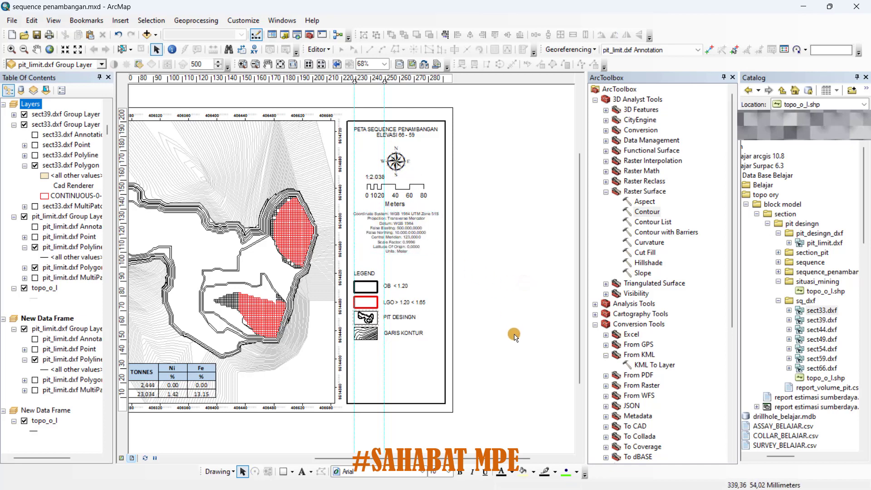
pyautogui.moveTo(516, 376); pyautogui.dragTo(365, 274)
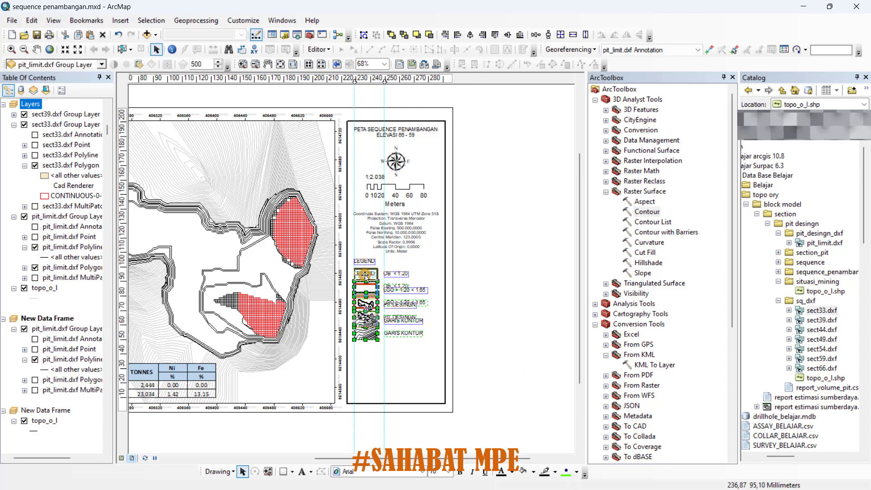
pyautogui.click(538, 262)
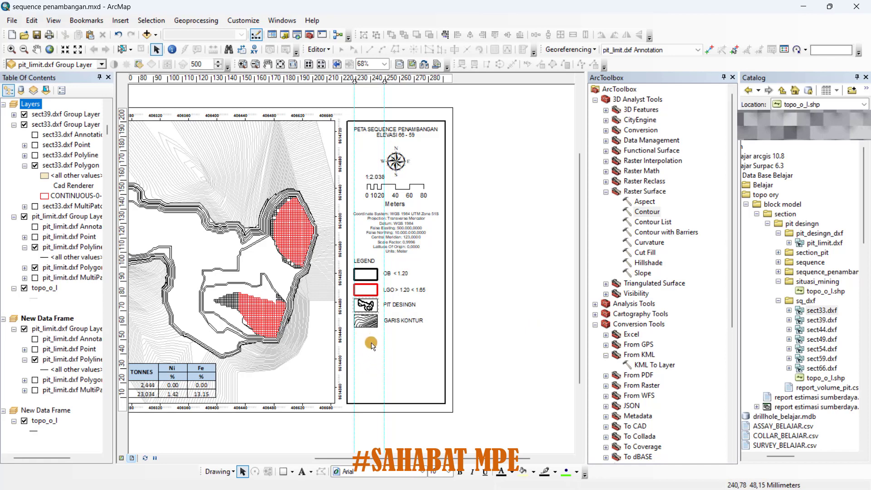
pyautogui.click(367, 258)
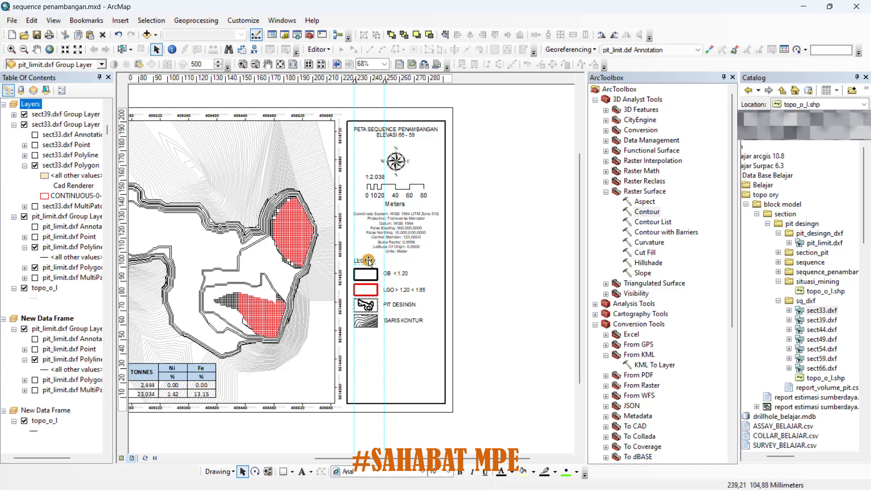
pyautogui.click(365, 345)
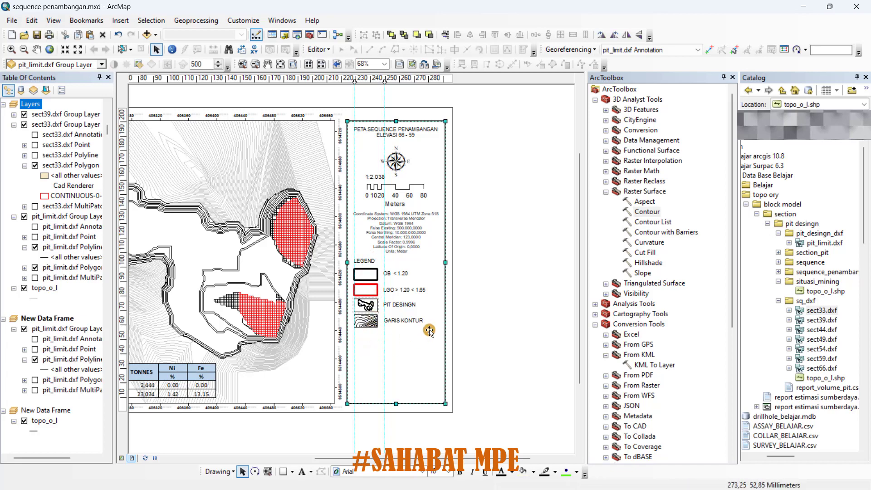
pyautogui.rightClick(476, 303)
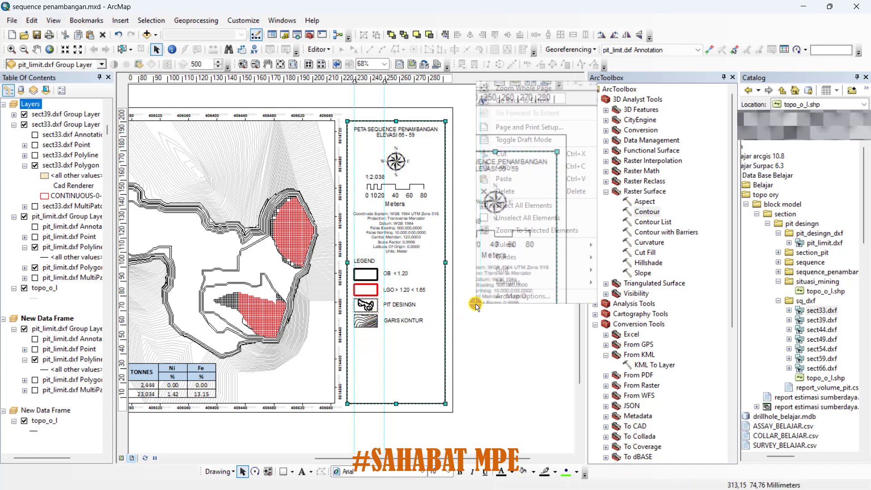
pyautogui.click(510, 179)
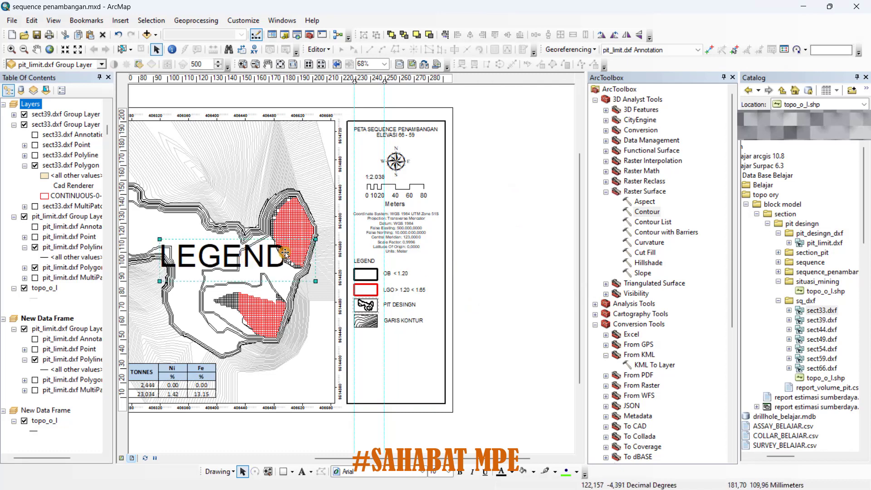
pyautogui.moveTo(301, 248); pyautogui.dragTo(512, 329)
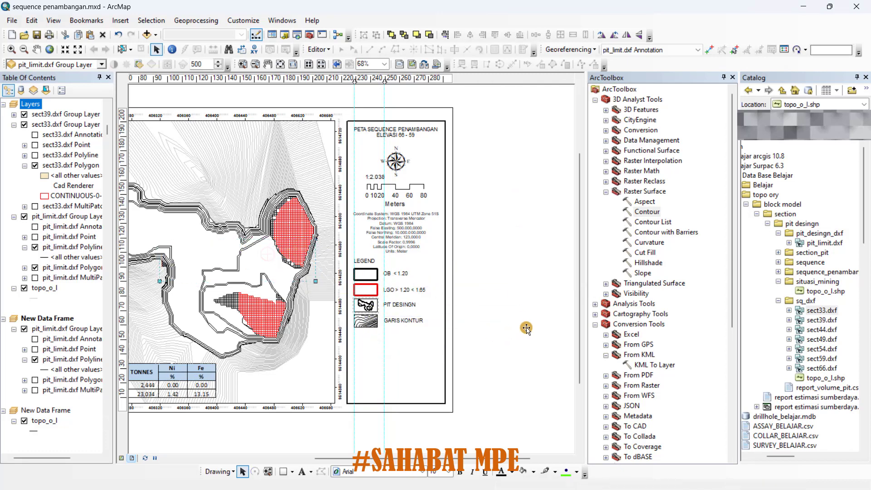
pyautogui.press('Delete')
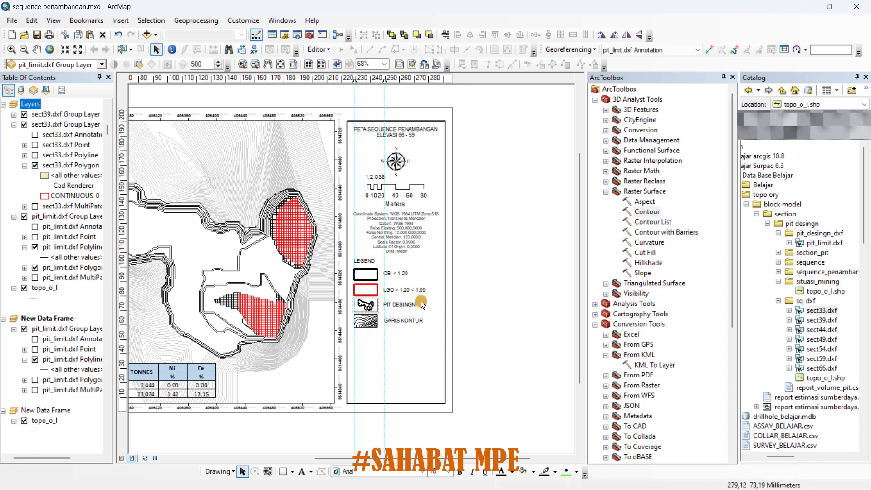
# Duplicate the LEGEND heading and place the copy below the GARIS KONTUR entry, aligned with the original heading
pyautogui.click(368, 262)
pyautogui.rightClick(370, 264)
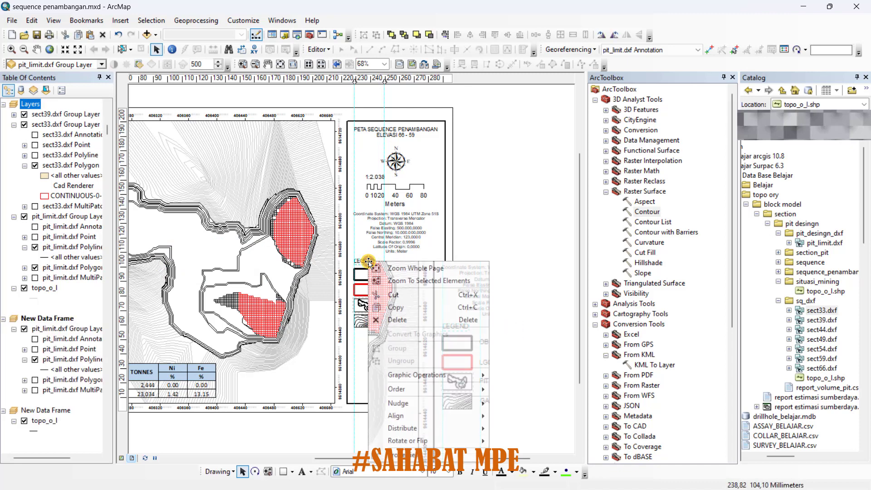
pyautogui.click(396, 310)
pyautogui.rightClick(524, 277)
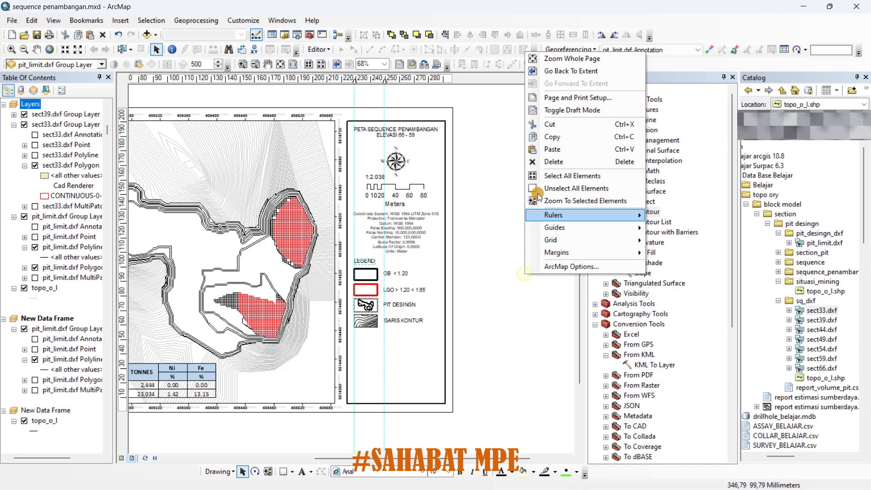
pyautogui.click(548, 148)
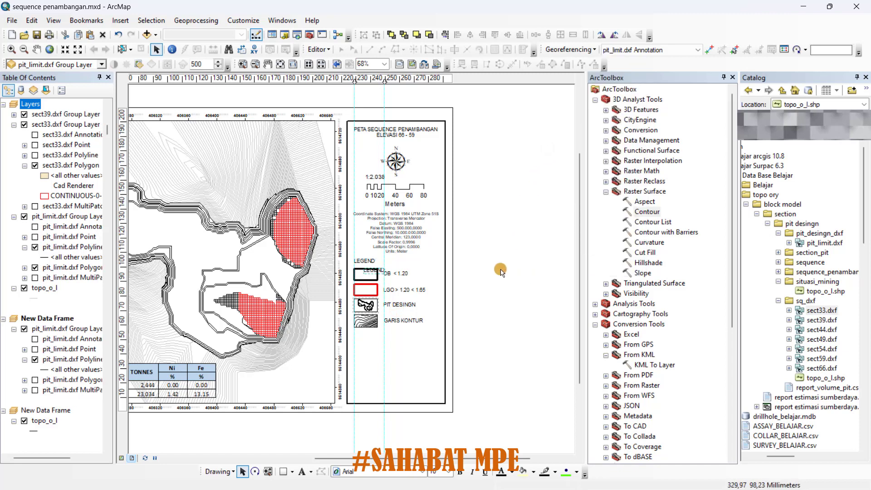
pyautogui.moveTo(377, 271); pyautogui.dragTo(369, 341)
pyautogui.press('Delete')
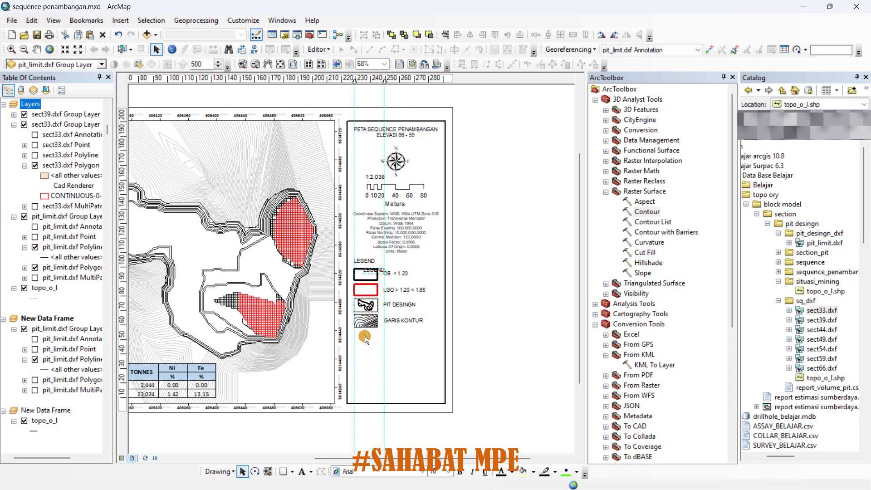
pyautogui.hotkey('ctrl', 'z')
# Change the copied heading's text to INDEKS PETA
pyautogui.doubleClick(365, 336)
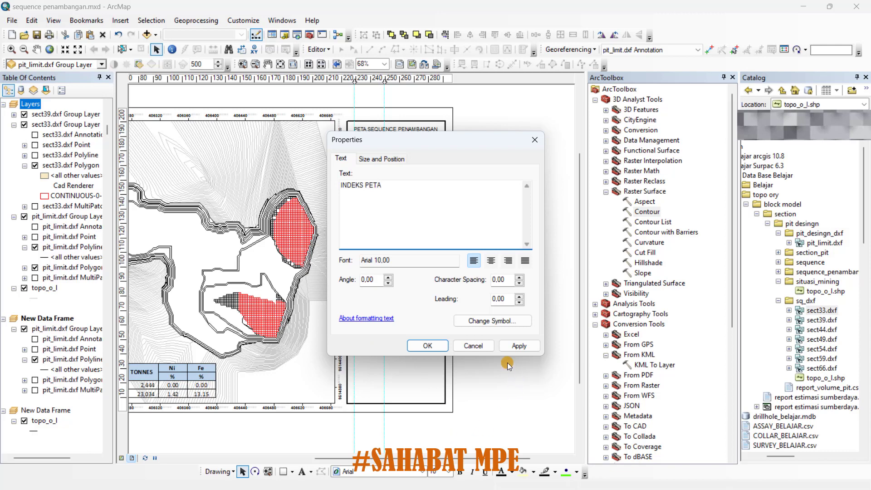
pyautogui.click(513, 347)
pyautogui.click(435, 345)
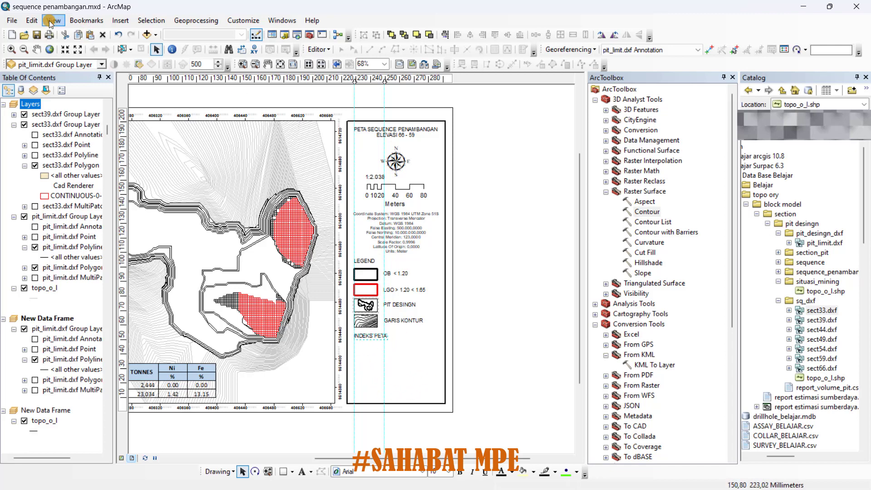
# Insert a new data frame and fit it inside the side box, directly below the INDEKS PETA heading
pyautogui.click(121, 20)
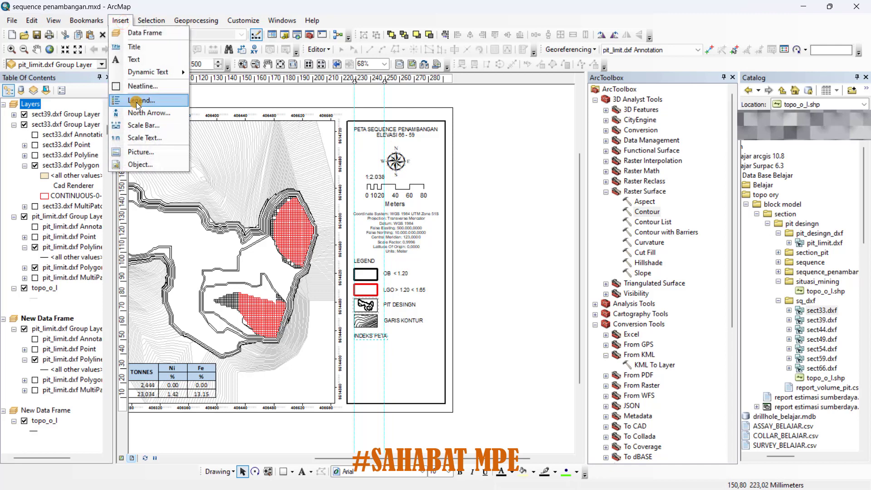
pyautogui.click(145, 33)
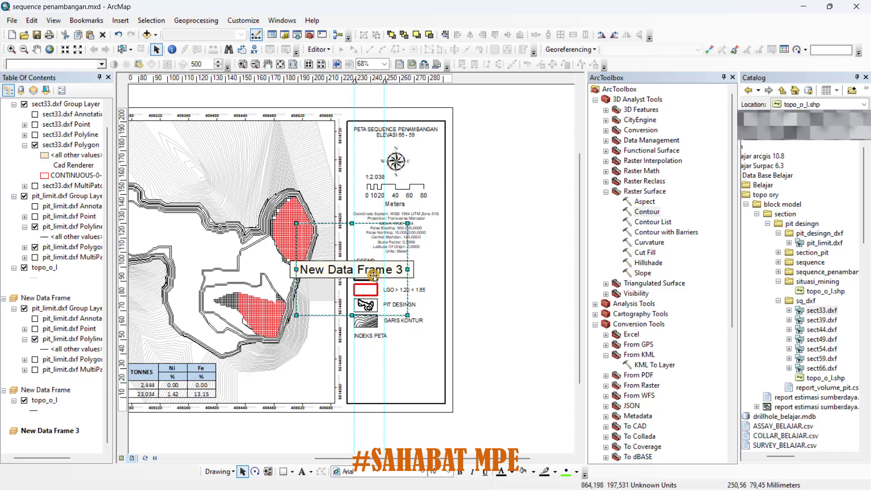
pyautogui.moveTo(323, 251); pyautogui.dragTo(383, 375)
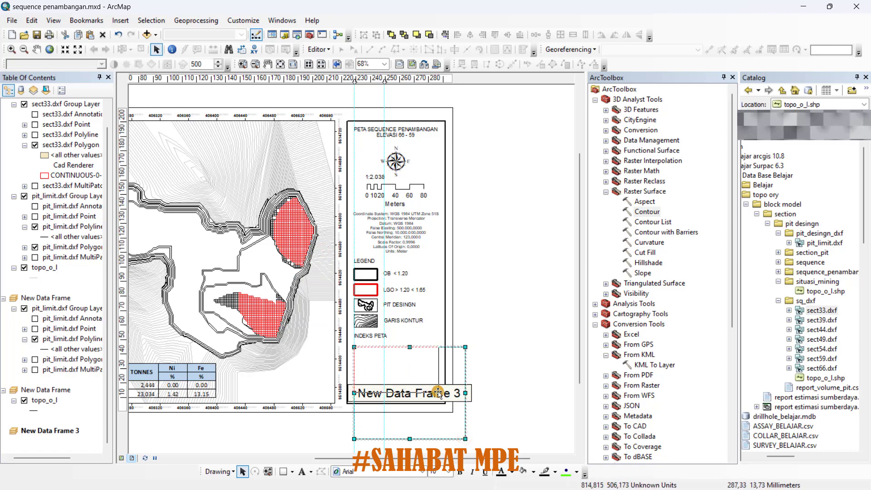
pyautogui.moveTo(464, 438); pyautogui.dragTo(440, 397)
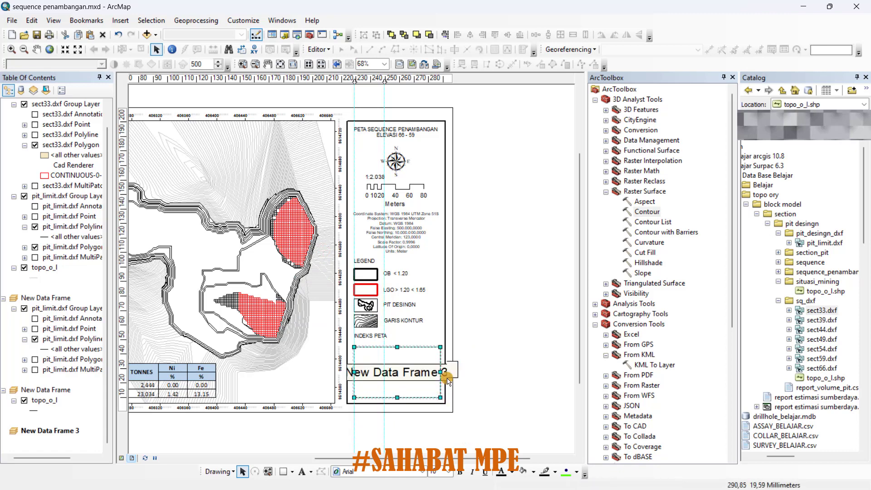
pyautogui.click(496, 330)
# Nudge the INDEKS PETA heading slightly down toward the new data frame
pyautogui.click(376, 338)
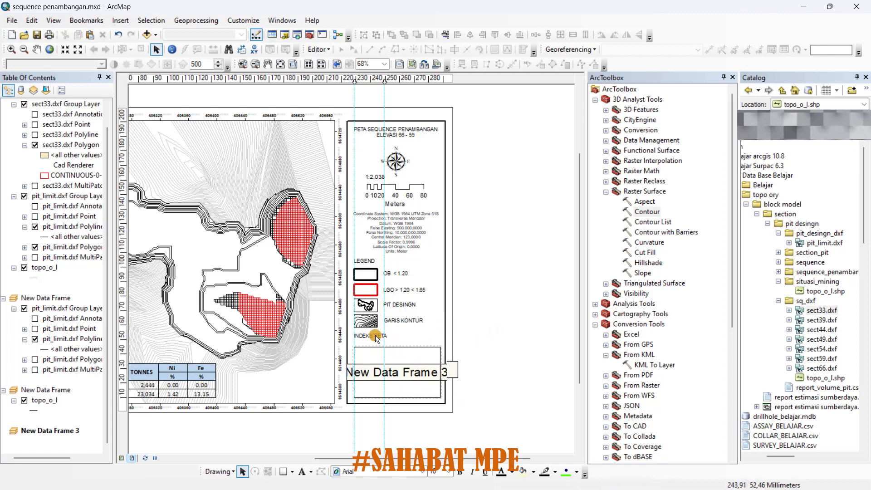
pyautogui.click(375, 335)
pyautogui.moveTo(374, 335); pyautogui.dragTo(374, 337)
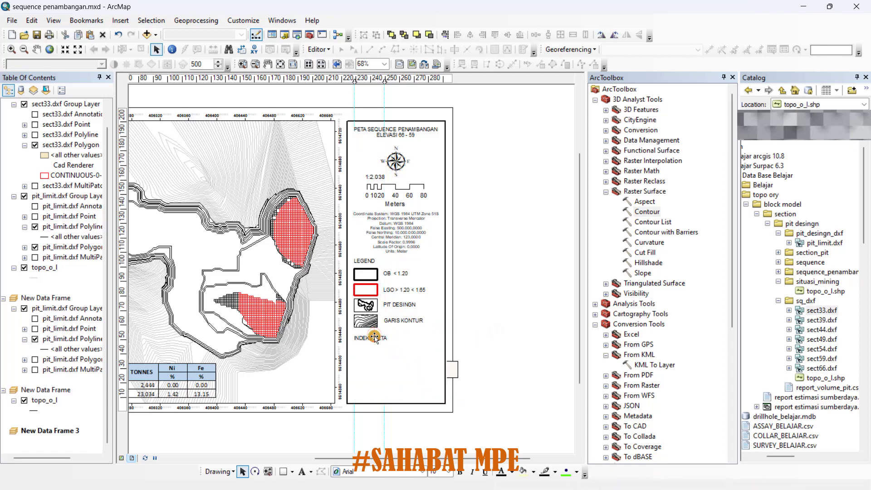
pyautogui.click(503, 301)
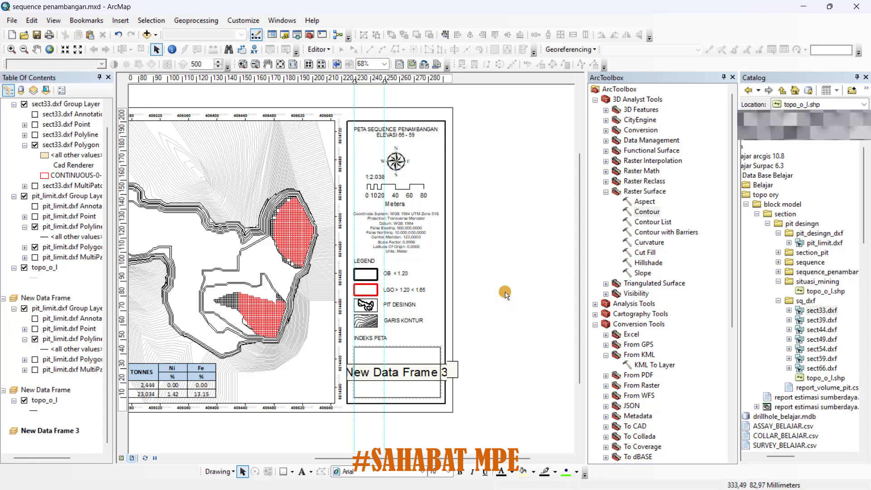
# Add DEM_INDONESIA.ecw from the DEM INDONESIA folder to the new data frame below INDEKS PETA
pyautogui.rightClick(408, 360)
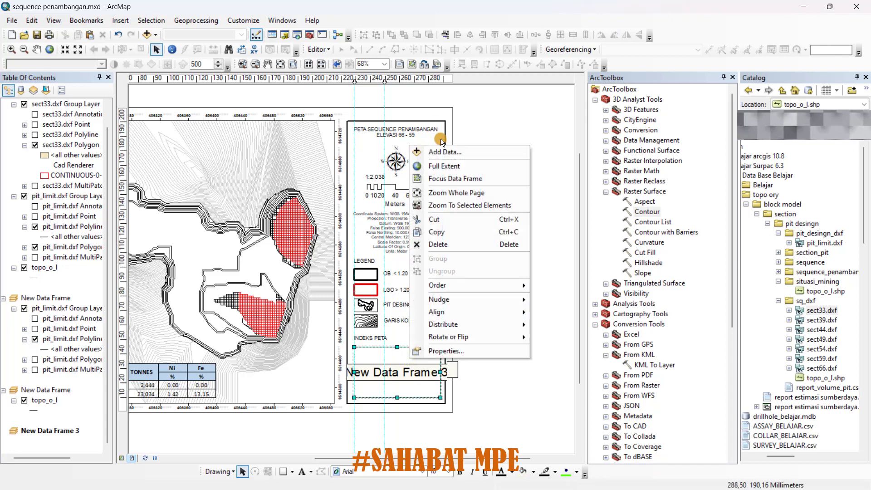
pyautogui.click(444, 153)
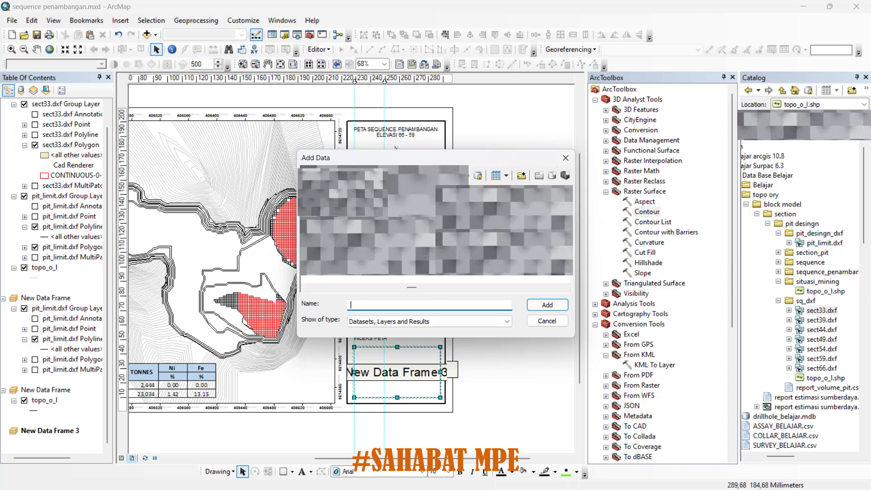
pyautogui.click(678, 89)
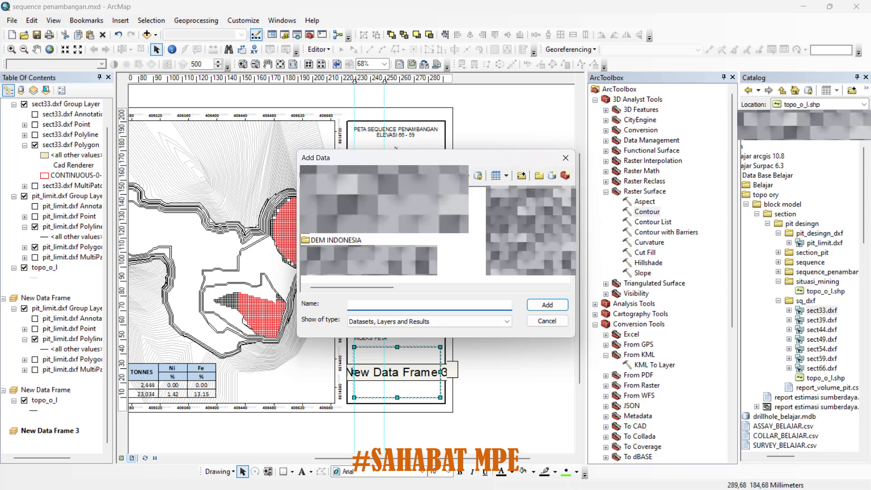
pyautogui.click(674, 90)
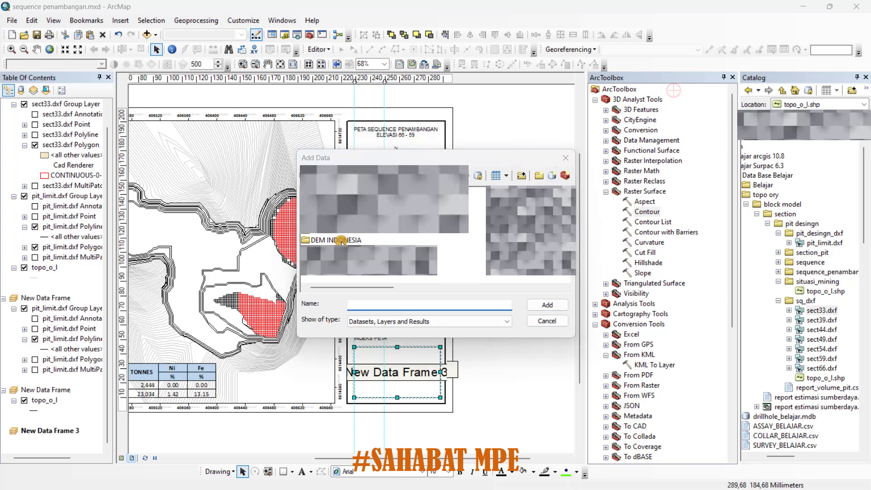
pyautogui.doubleClick(341, 240)
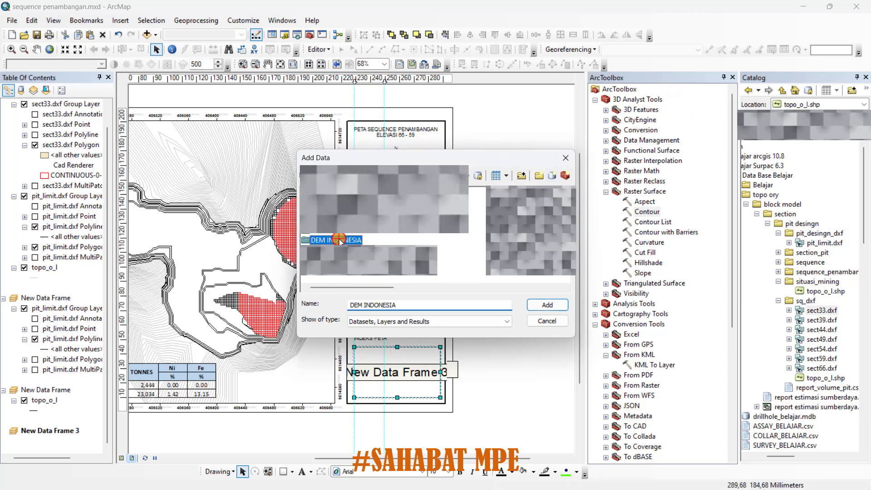
pyautogui.click(541, 303)
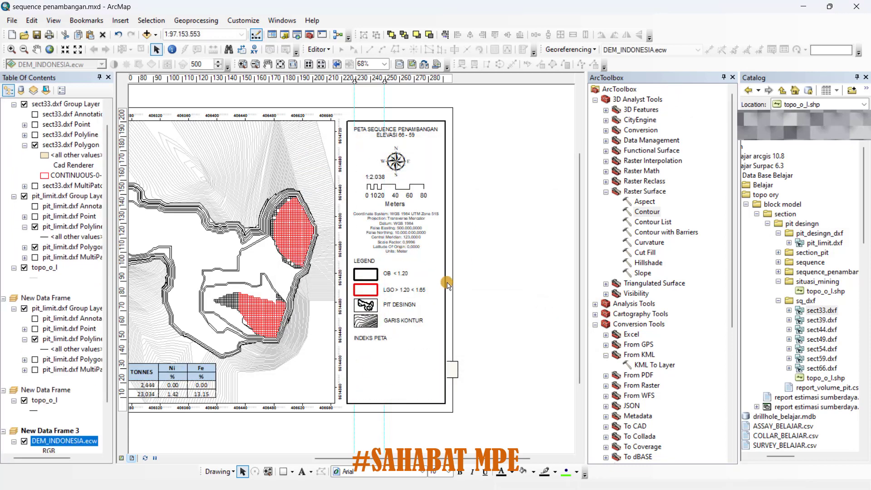
pyautogui.click(412, 379)
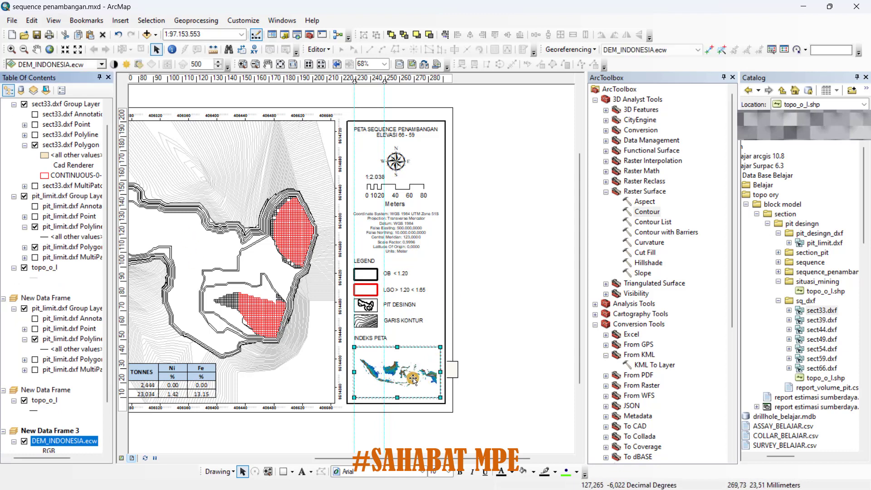
# Zoom the index map in on southeastern Sulawesi at a scale of about 1:10,200,000 and recentre it
pyautogui.click(11, 49)
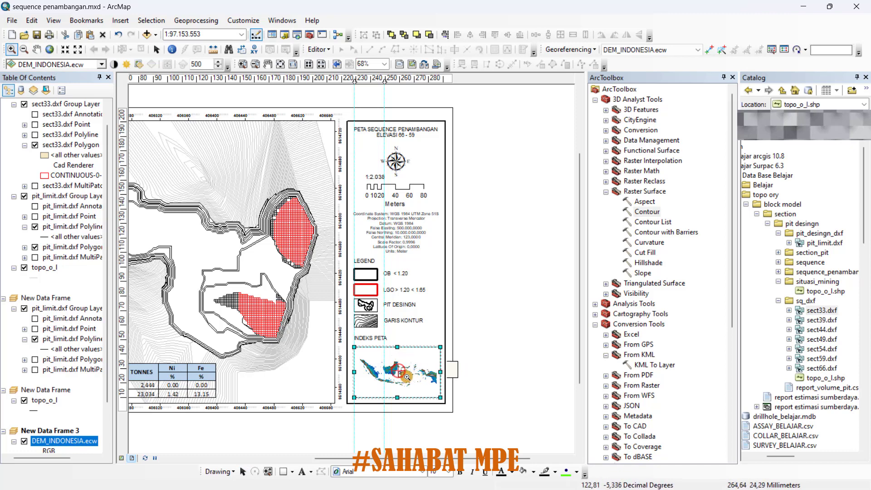
pyautogui.moveTo(406, 376); pyautogui.dragTo(415, 381)
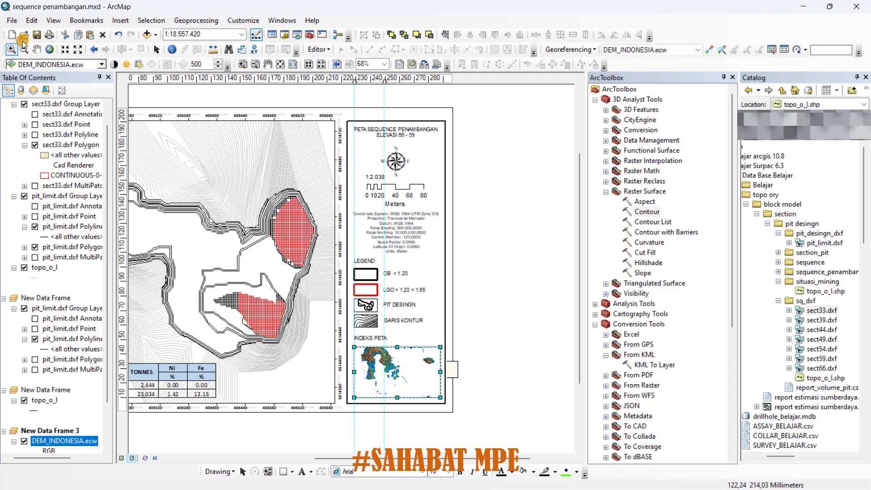
pyautogui.click(38, 48)
pyautogui.moveTo(397, 367); pyautogui.dragTo(402, 377)
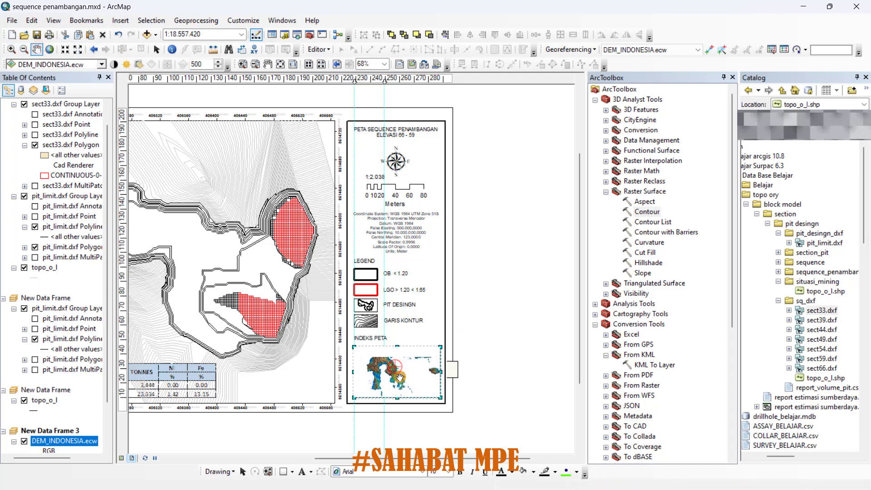
pyautogui.click(15, 50)
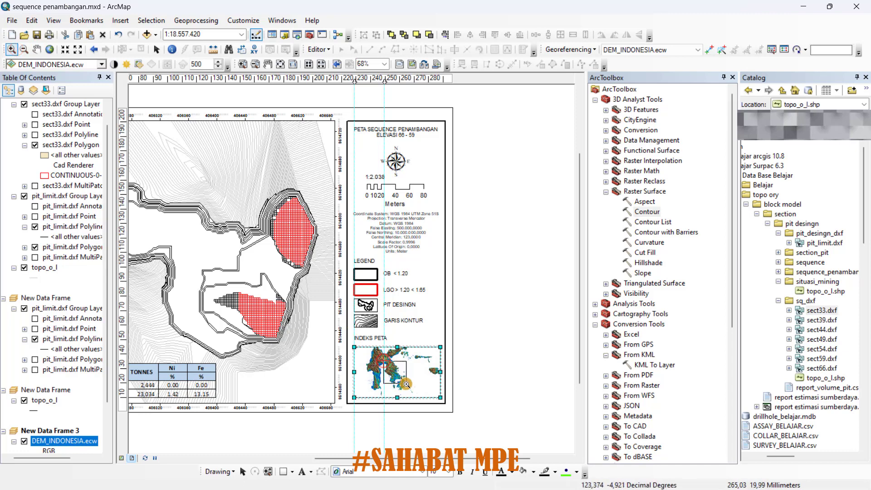
pyautogui.moveTo(382, 361); pyautogui.dragTo(410, 389)
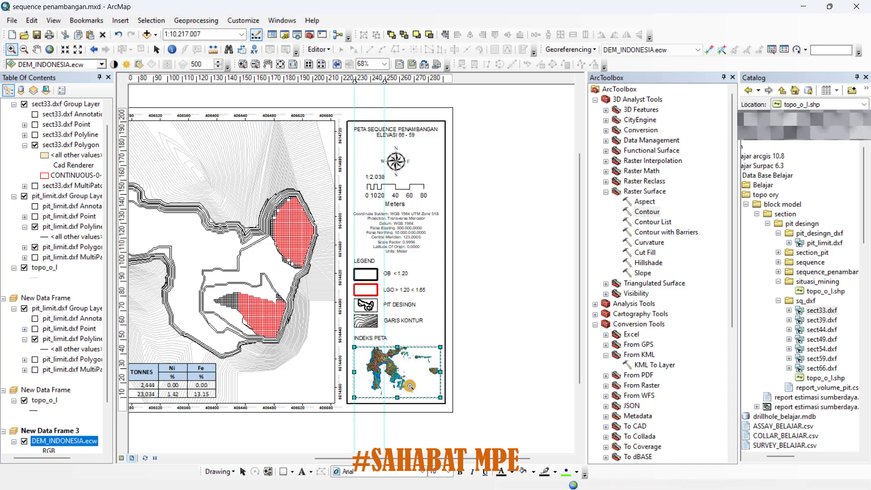
pyautogui.click(37, 50)
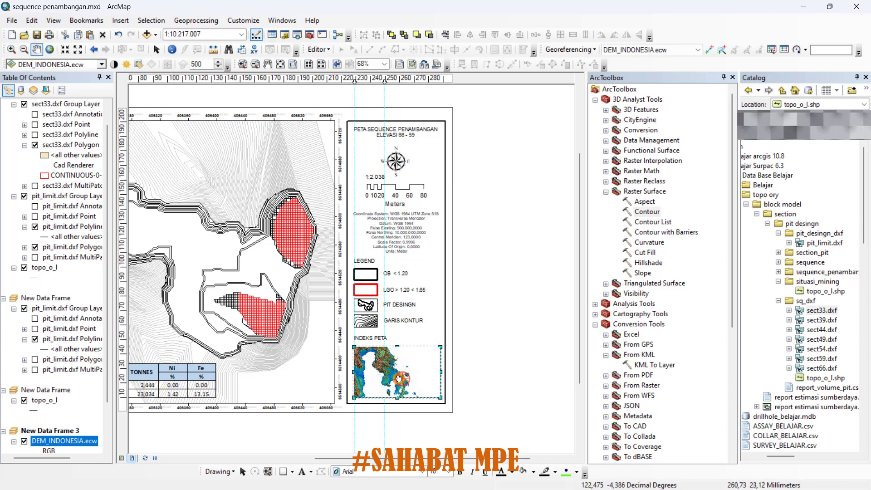
pyautogui.moveTo(405, 382)
pyautogui.mouseDown()
pyautogui.moveTo(389, 374)
pyautogui.moveTo(401, 377)
pyautogui.mouseUp()
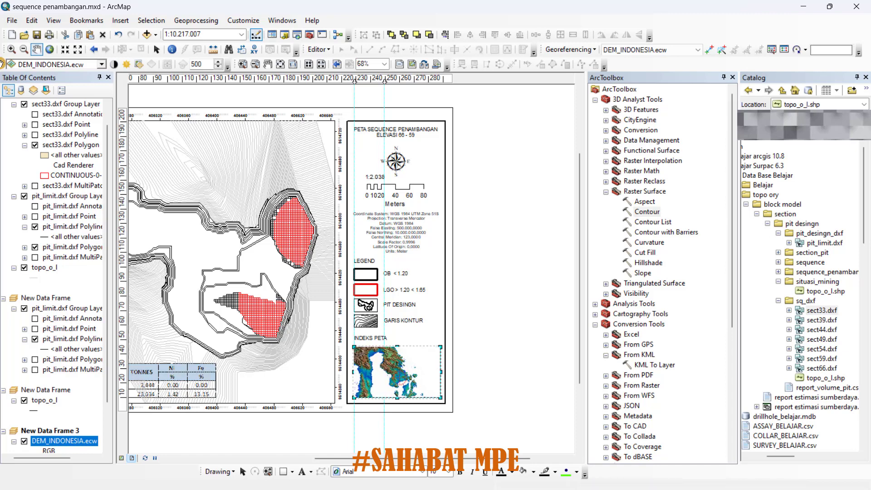
# Enlarge the index map to about 1:5,900,000 and position Sulawesi's southeastern peninsula and nearby islands within the frame
pyautogui.click(10, 49)
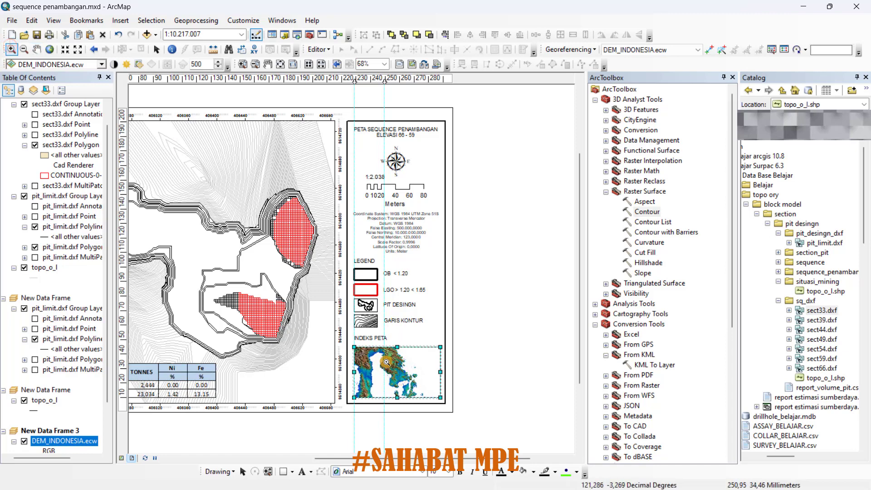
pyautogui.moveTo(381, 361); pyautogui.dragTo(423, 388)
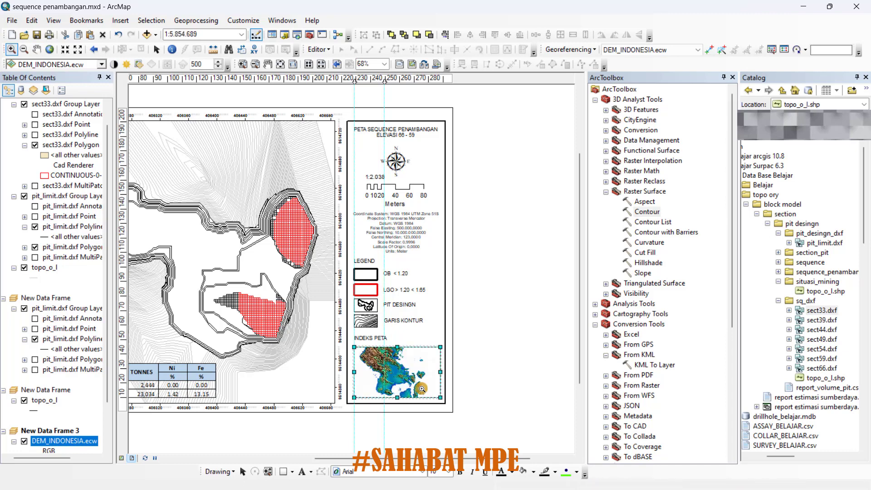
pyautogui.click(36, 48)
pyautogui.moveTo(388, 369); pyautogui.dragTo(394, 369)
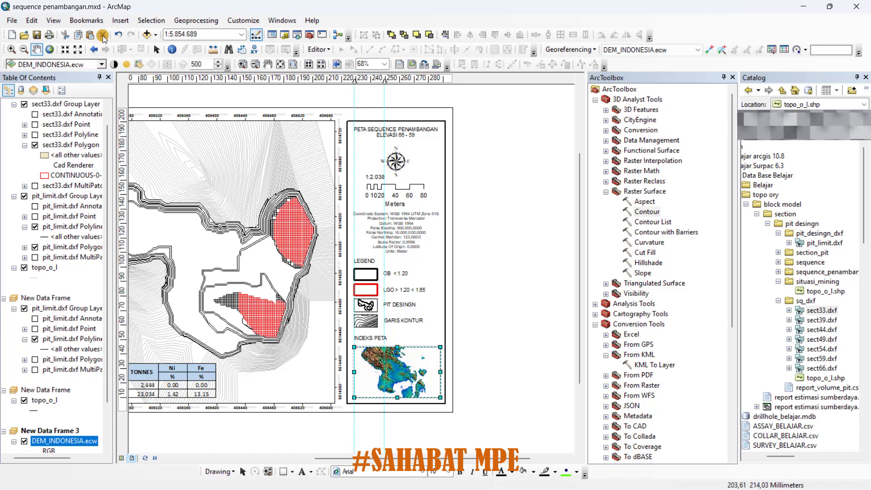
pyautogui.click(156, 49)
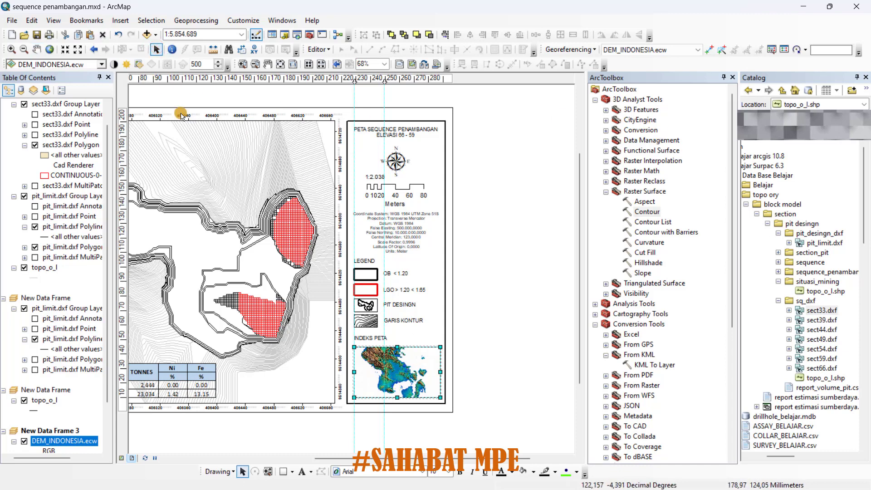
pyautogui.click(37, 49)
pyautogui.moveTo(390, 375); pyautogui.dragTo(389, 369)
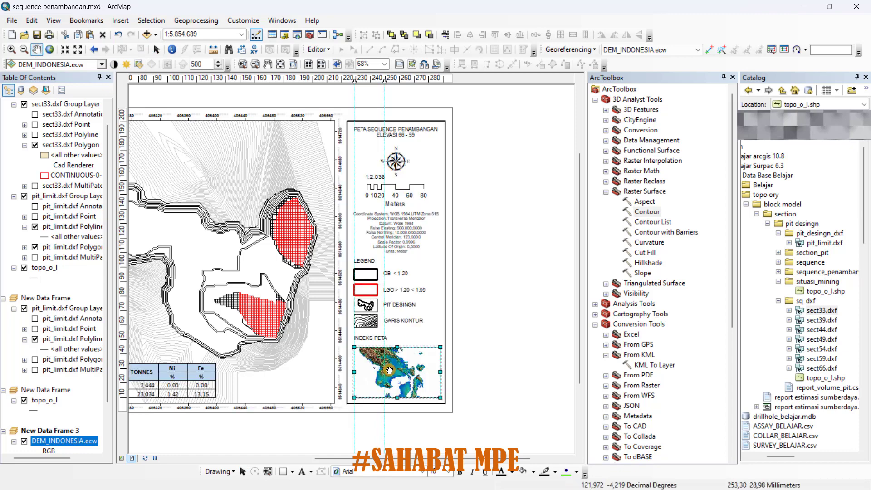
pyautogui.moveTo(389, 370); pyautogui.dragTo(400, 384)
# Draw a small circle of about 0.8 mm radius over the southwestern part of the peninsula on the index map
pyautogui.click(289, 471)
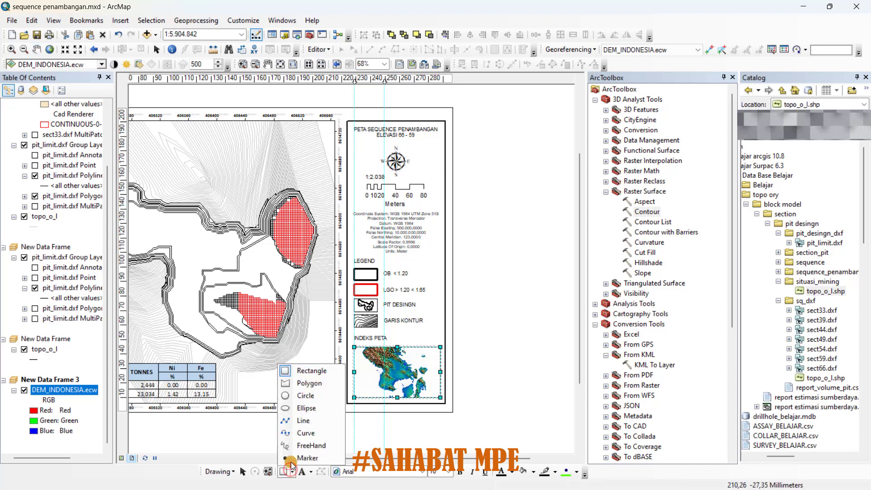
pyautogui.click(294, 399)
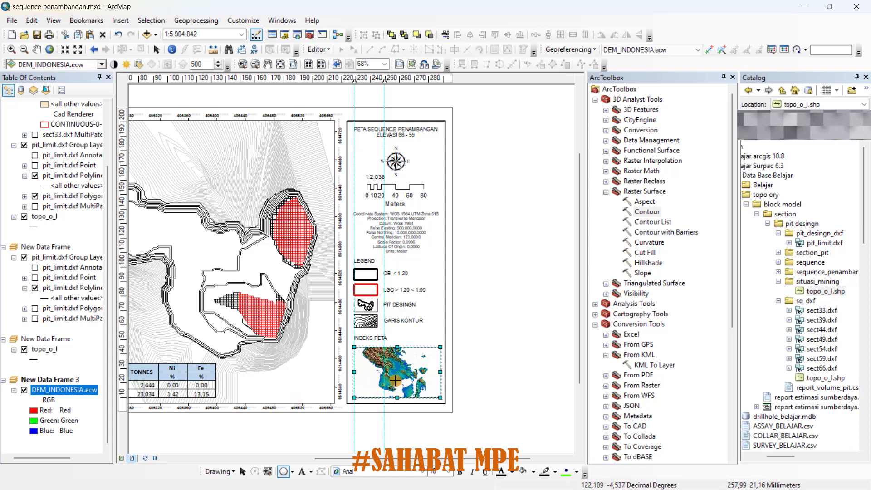
pyautogui.moveTo(384, 380); pyautogui.dragTo(390, 379)
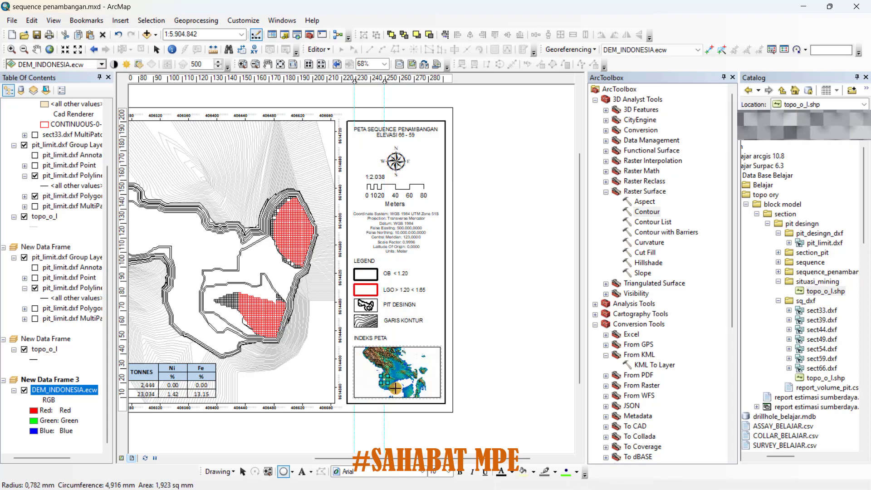
# Draw another circle of about 1.3 mm radius over the southern part of the peninsula on the index map
pyautogui.click(660, 79)
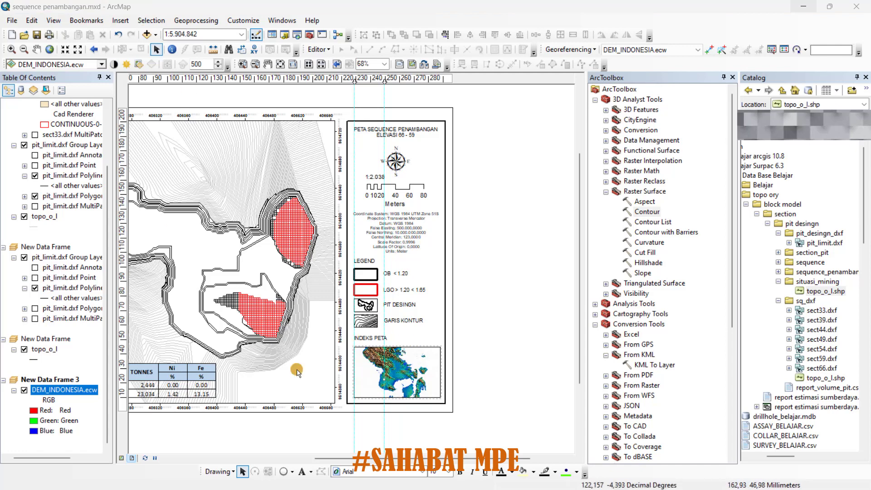
pyautogui.click(285, 472)
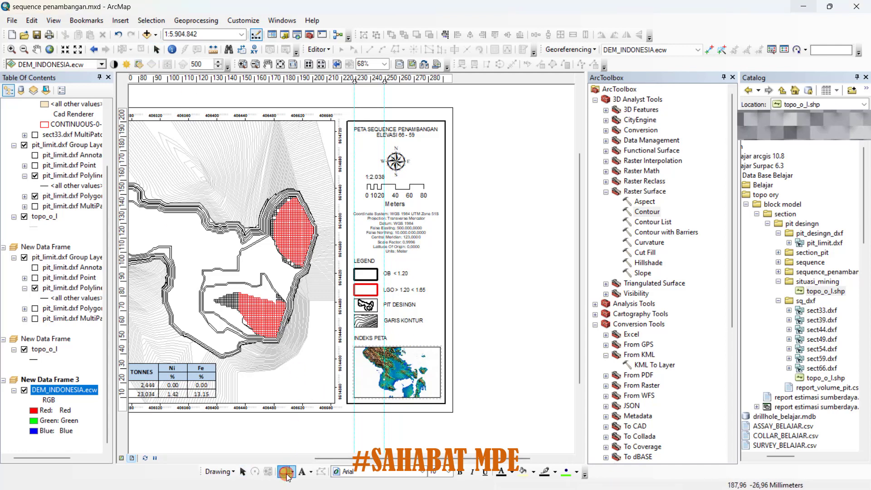
pyautogui.click(288, 472)
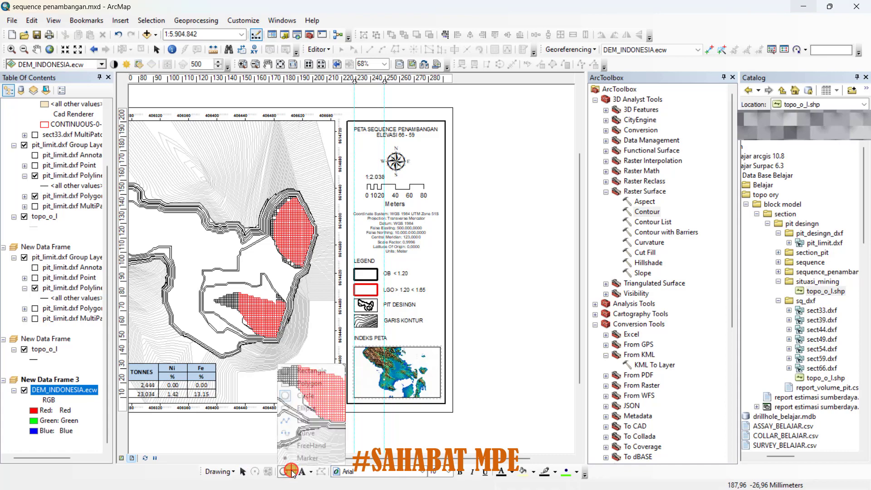
pyautogui.click(302, 397)
pyautogui.scroll(5, 393, 371)
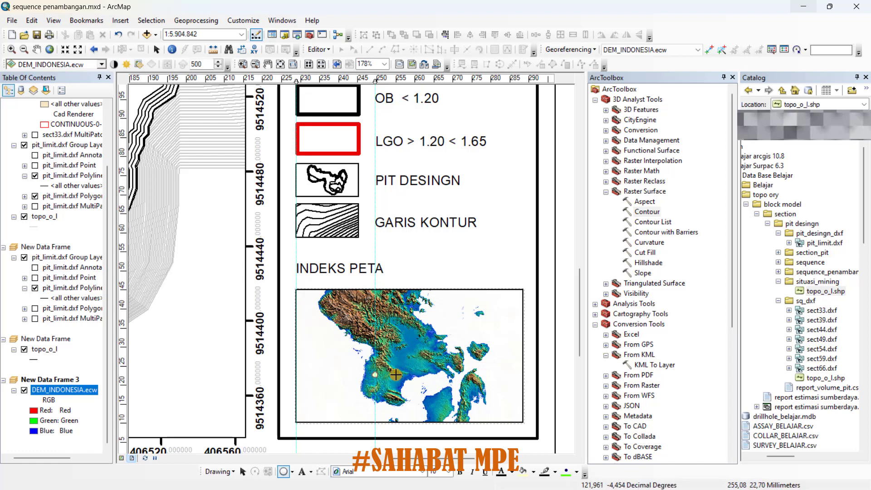
pyautogui.moveTo(396, 375); pyautogui.dragTo(399, 375)
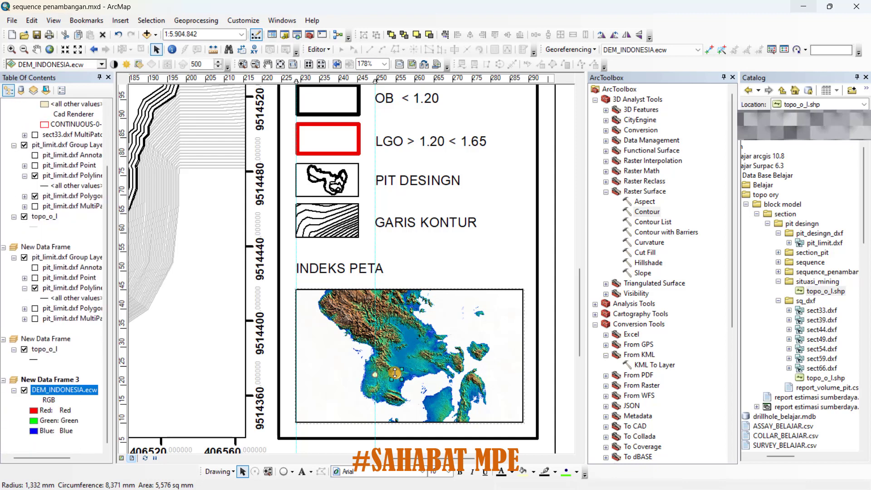
# Move the circle marker to the bay coast in the south of the peninsula and clear all layout guides
pyautogui.moveTo(395, 373); pyautogui.dragTo(375, 374)
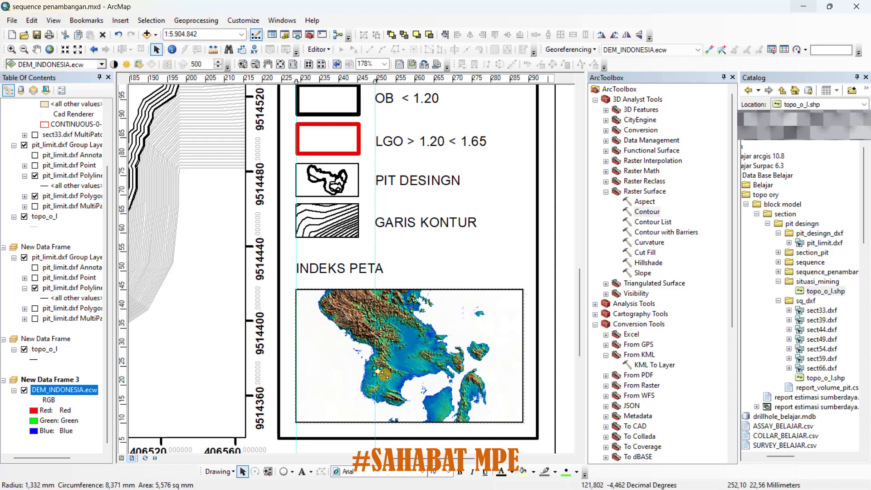
pyautogui.click(378, 373)
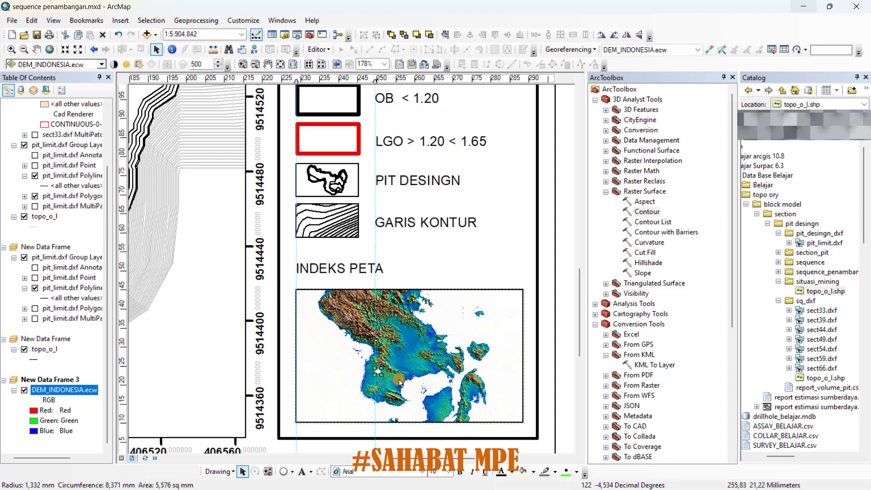
pyautogui.moveTo(378, 372); pyautogui.dragTo(399, 380)
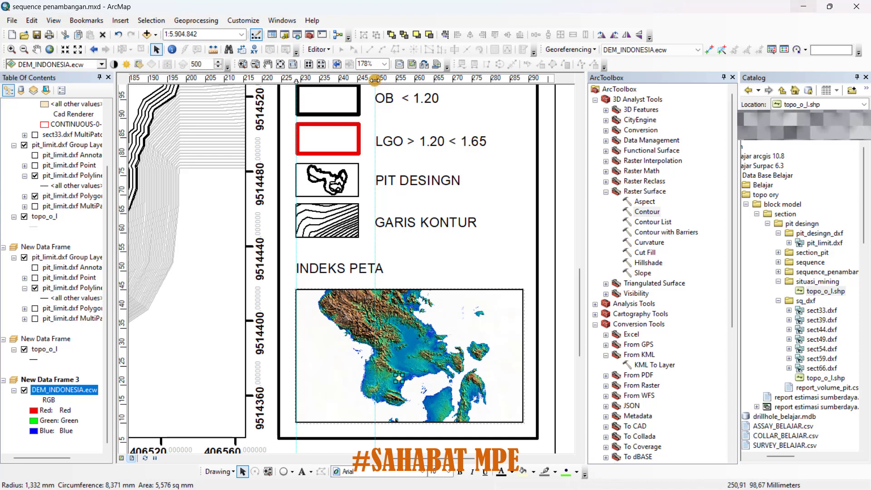
pyautogui.rightClick(374, 81)
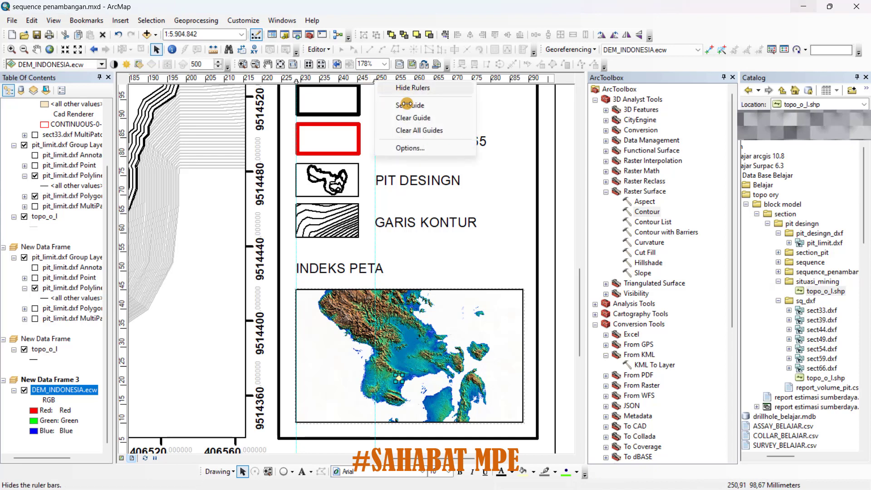
pyautogui.click(423, 130)
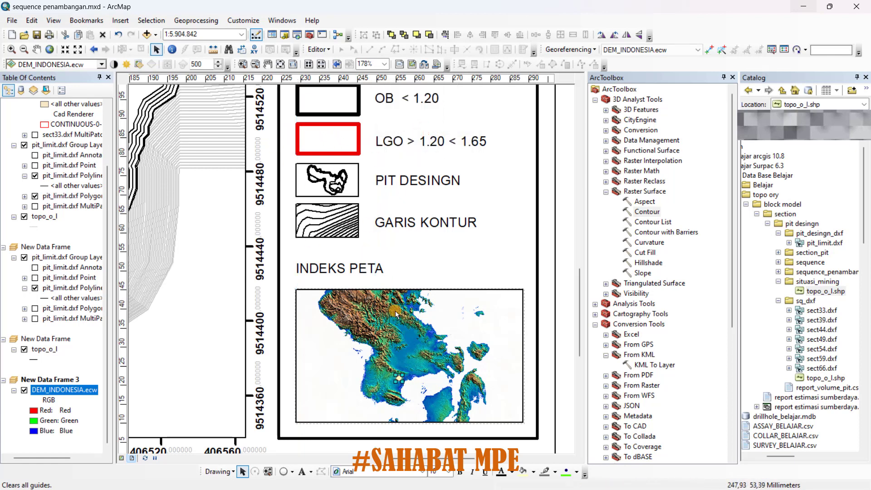
# Nudge the site circle slightly west and give it a red fill and a black outline
pyautogui.click(402, 383)
pyautogui.doubleClick(402, 384)
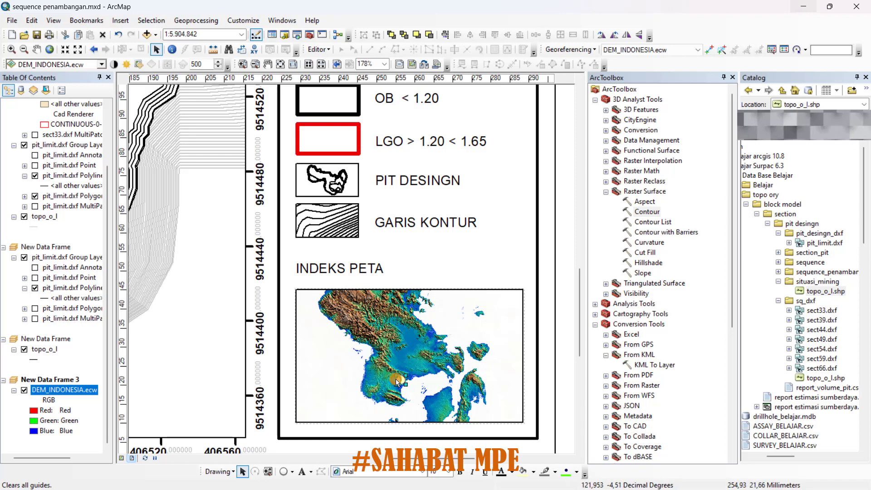
pyautogui.moveTo(402, 380)
pyautogui.mouseDown()
pyautogui.moveTo(414, 380)
pyautogui.moveTo(397, 380)
pyautogui.mouseUp()
pyautogui.rightClick(397, 381)
pyautogui.click(413, 365)
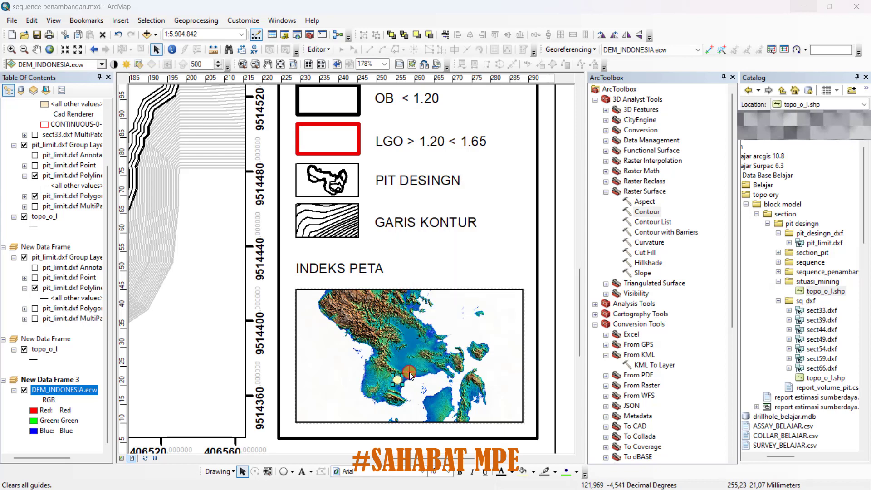
pyautogui.click(394, 200)
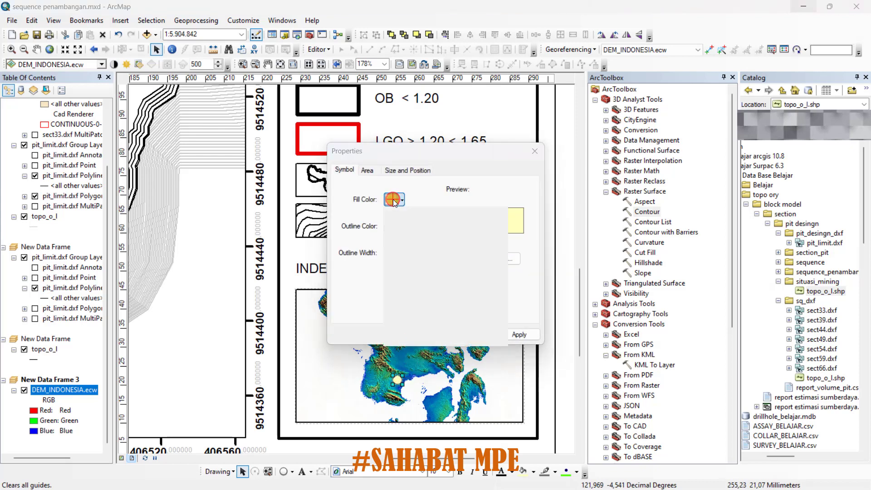
pyautogui.click(402, 249)
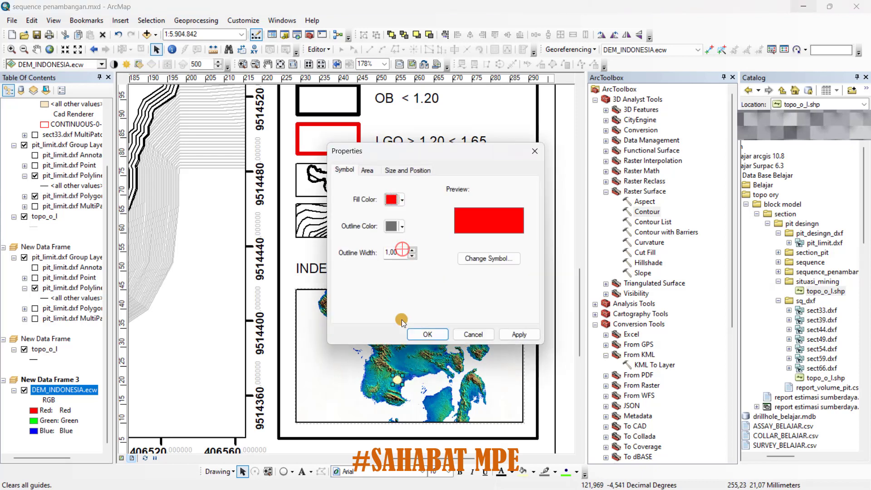
pyautogui.click(519, 335)
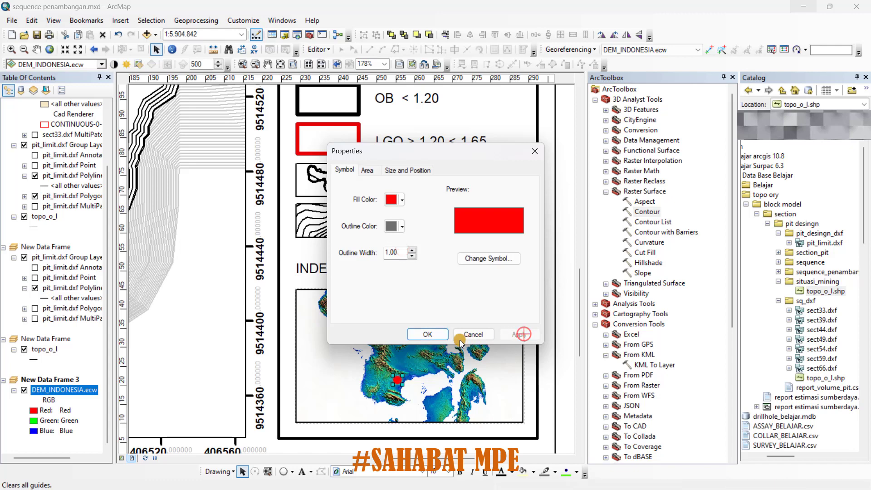
pyautogui.click(391, 226)
pyautogui.click(384, 346)
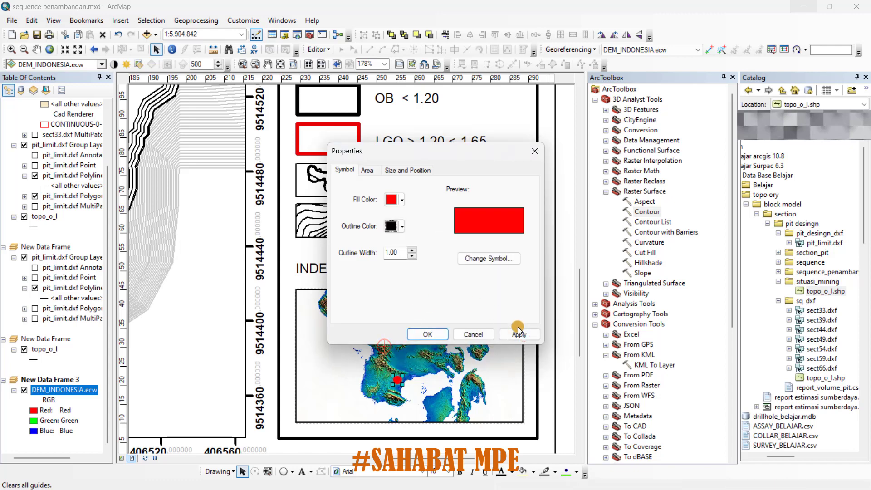
pyautogui.click(428, 335)
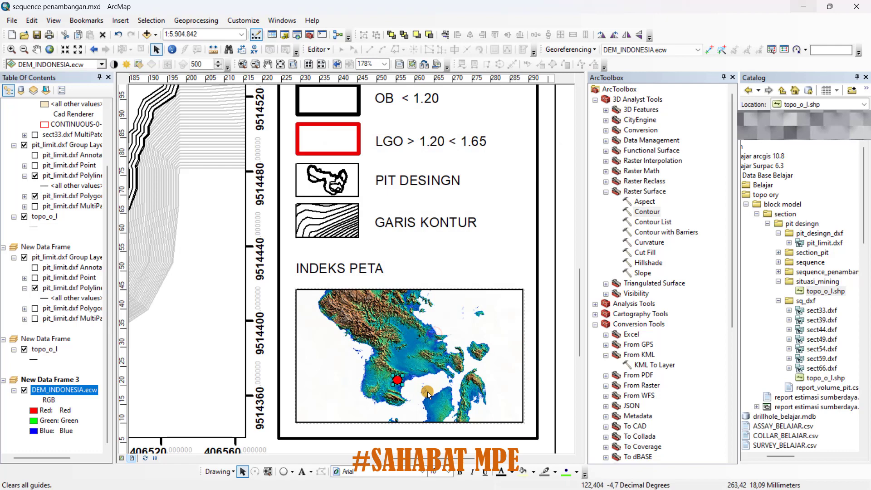
# Add a callout reading "Area penambangan" that points to the red site circle on the index map
pyautogui.scroll(1, 428, 392)
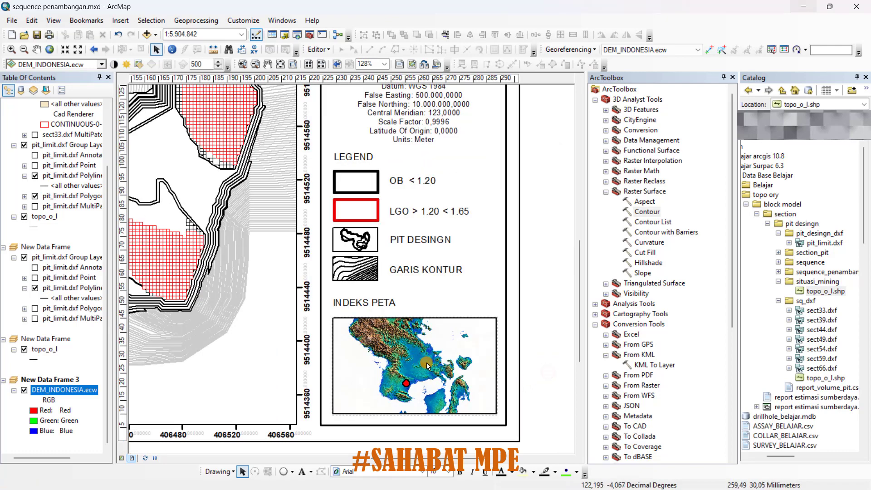
pyautogui.scroll(1, 544, 362)
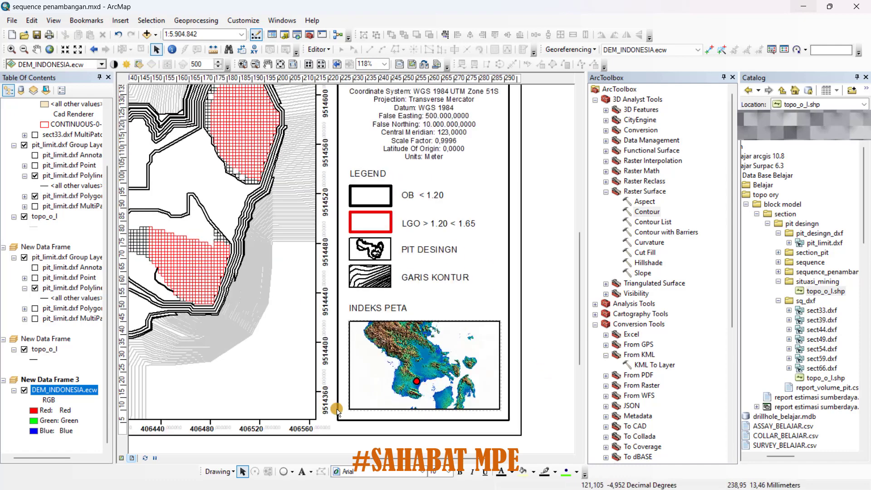
pyautogui.click(233, 472)
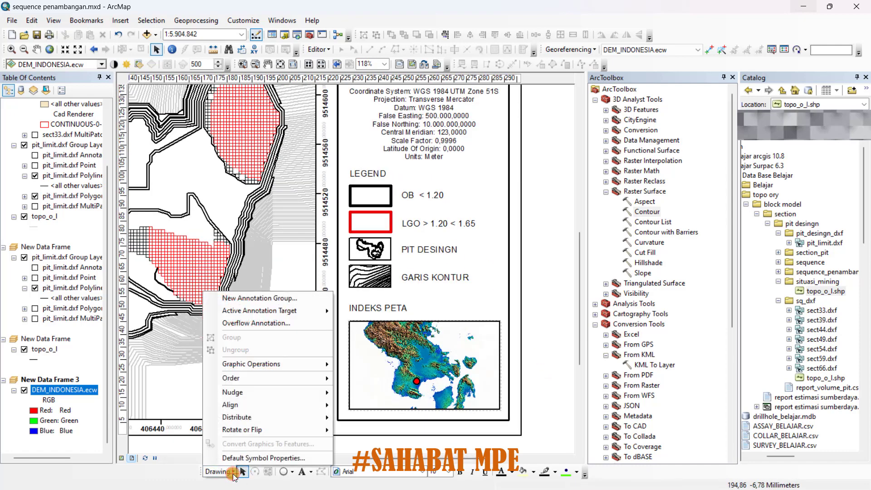
pyautogui.click(234, 475)
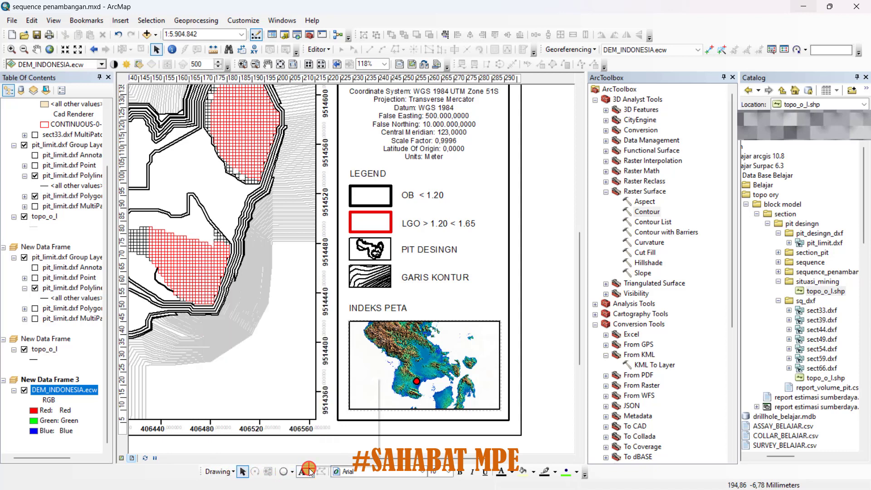
pyautogui.click(310, 471)
pyautogui.click(313, 421)
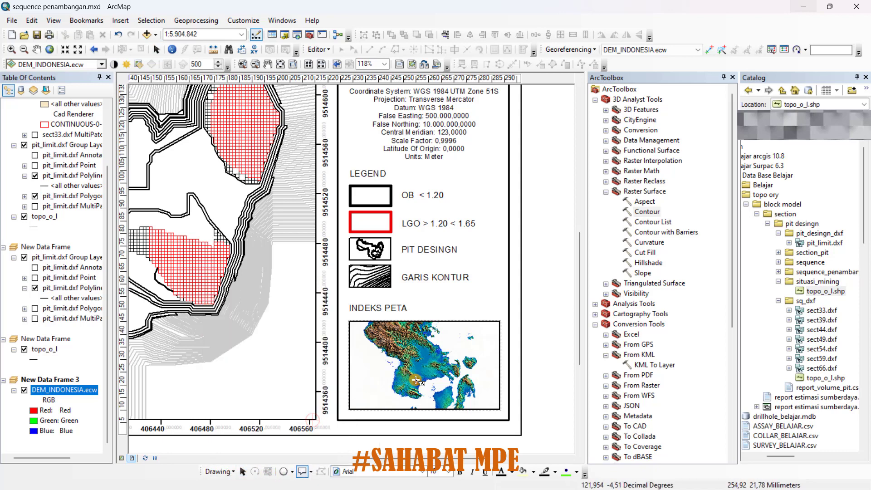
pyautogui.moveTo(410, 380); pyautogui.dragTo(373, 379)
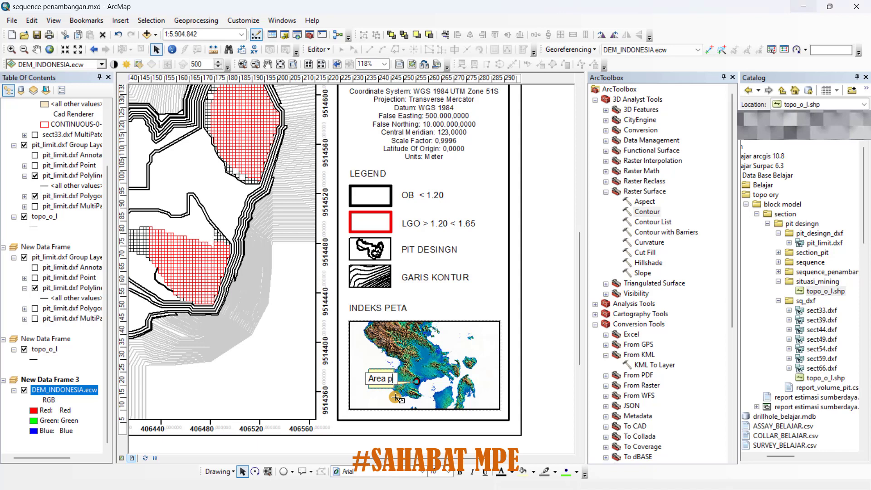
pyautogui.write('gan')
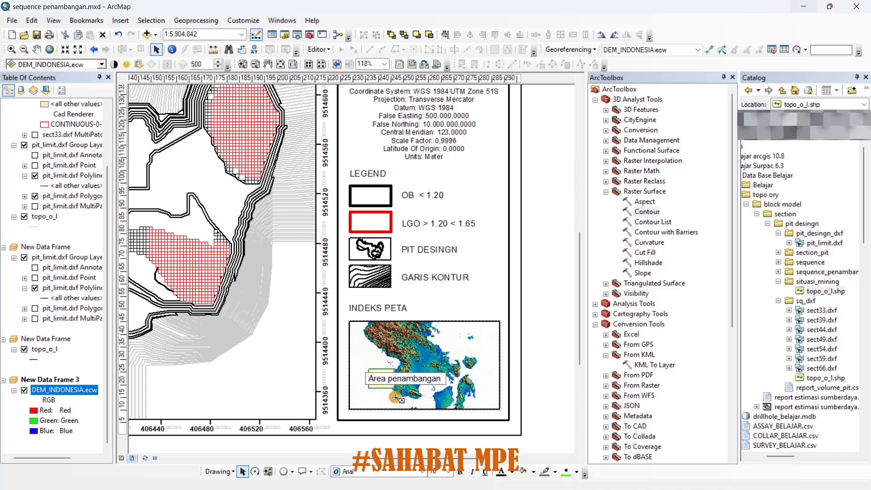
pyautogui.press('Return')
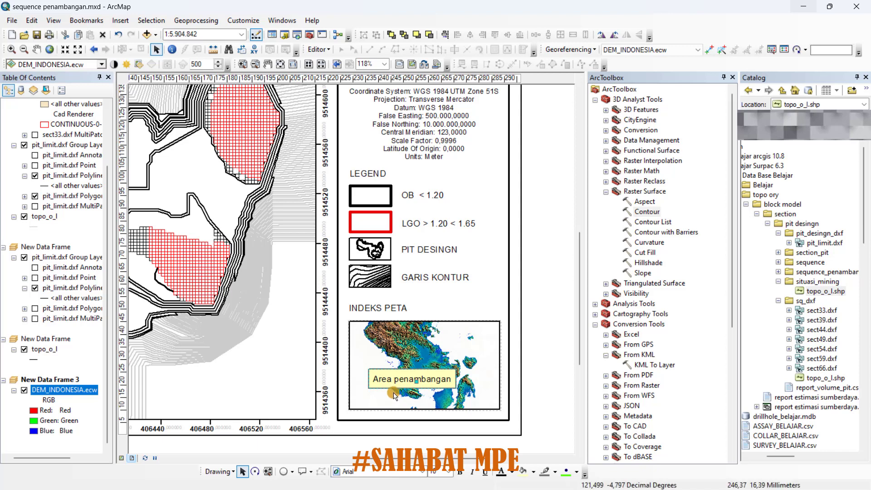
# Move the "Area penambangan" callout into the southwest corner of the index map, clear of the red site circle
pyautogui.click(395, 381)
pyautogui.moveTo(395, 380); pyautogui.dragTo(378, 397)
pyautogui.doubleClick(378, 398)
pyautogui.click(554, 401)
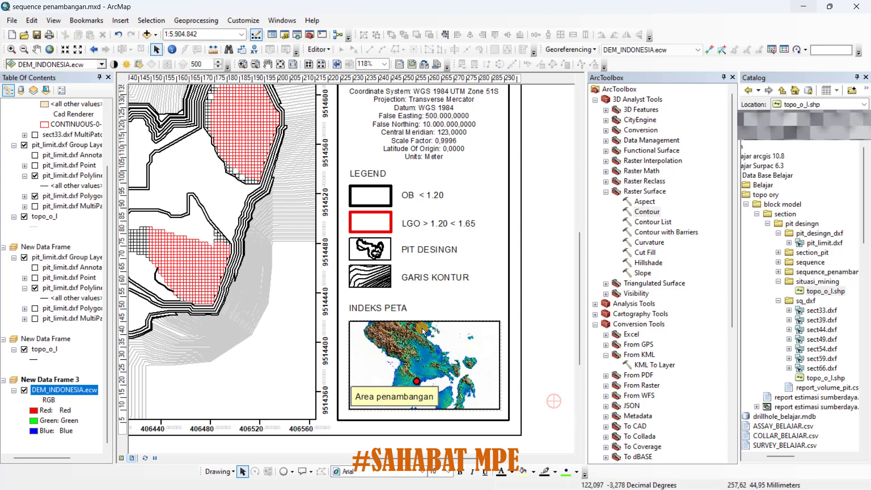
# Bring the whole layout page into view and save the map document
pyautogui.scroll(-5, 443, 385)
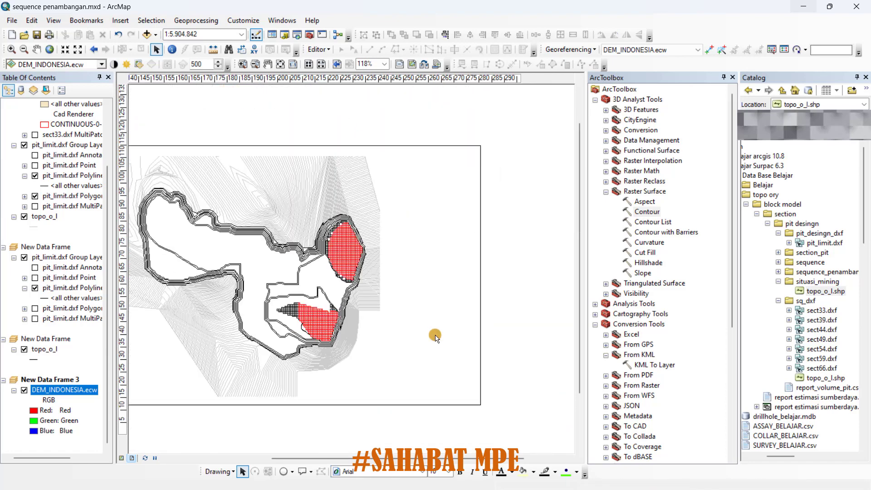
pyautogui.moveTo(356, 293); pyautogui.dragTo(424, 293)
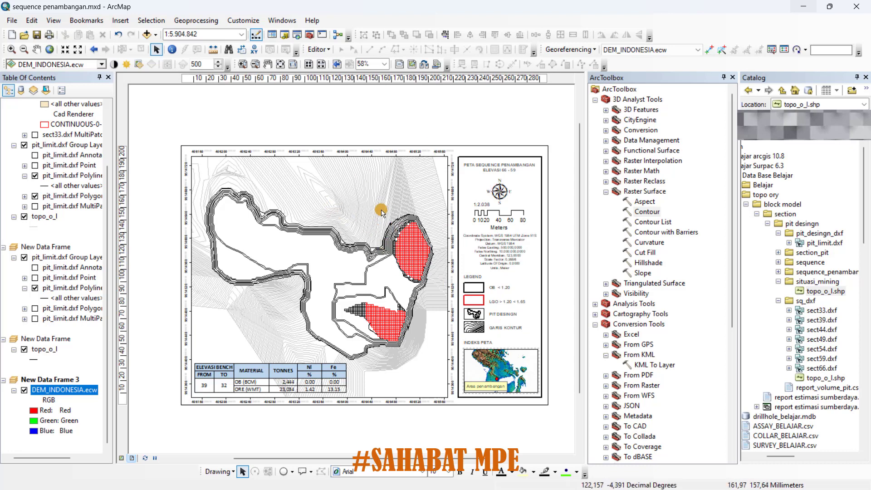
pyautogui.click(12, 20)
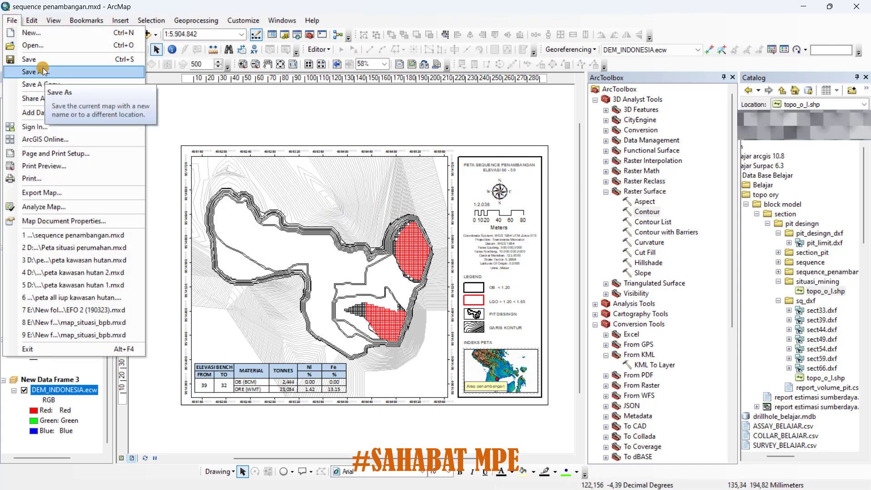
pyautogui.click(42, 63)
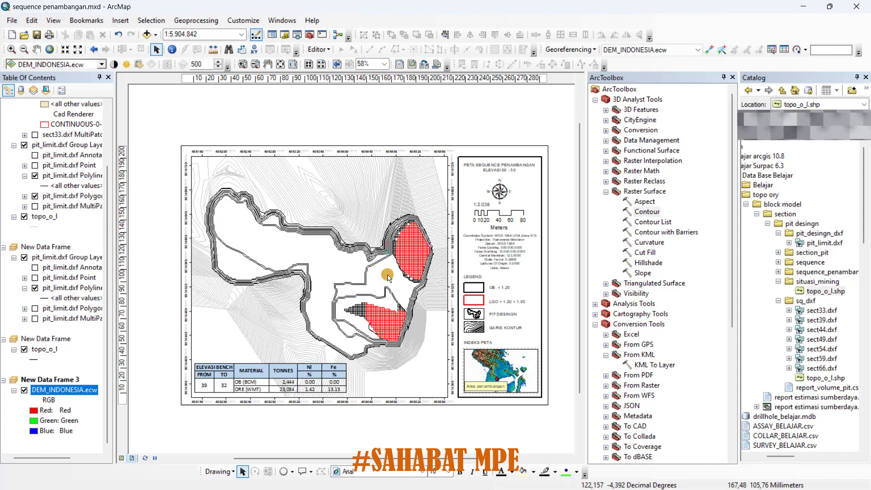
pyautogui.click(13, 21)
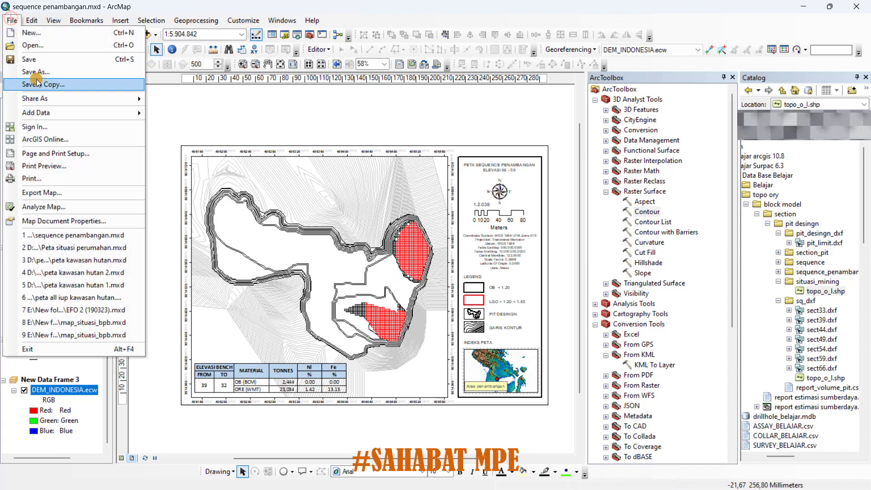
pyautogui.click(36, 73)
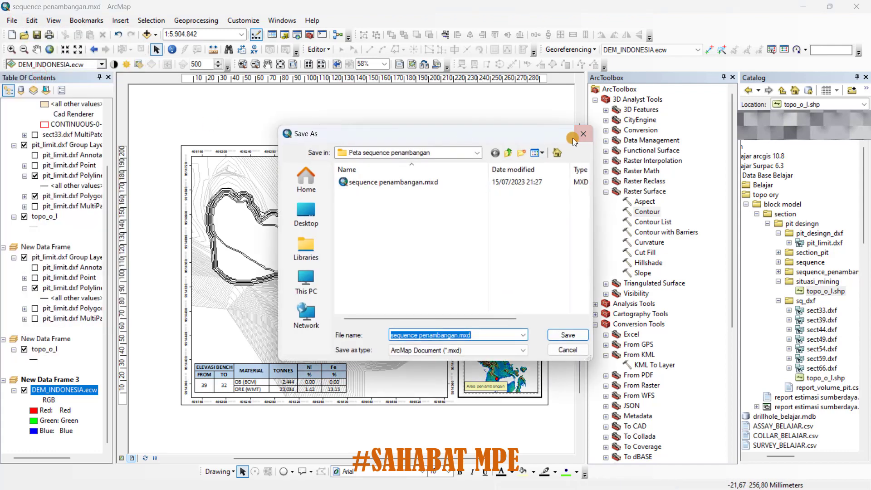
pyautogui.click(581, 135)
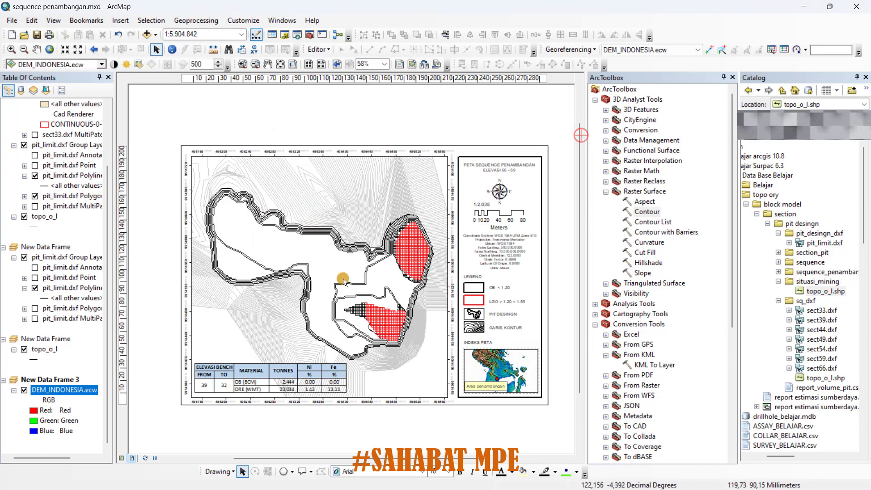
# Start exporting the map and browse to the Latihan folder on the miners12 (D:) drive
pyautogui.click(10, 20)
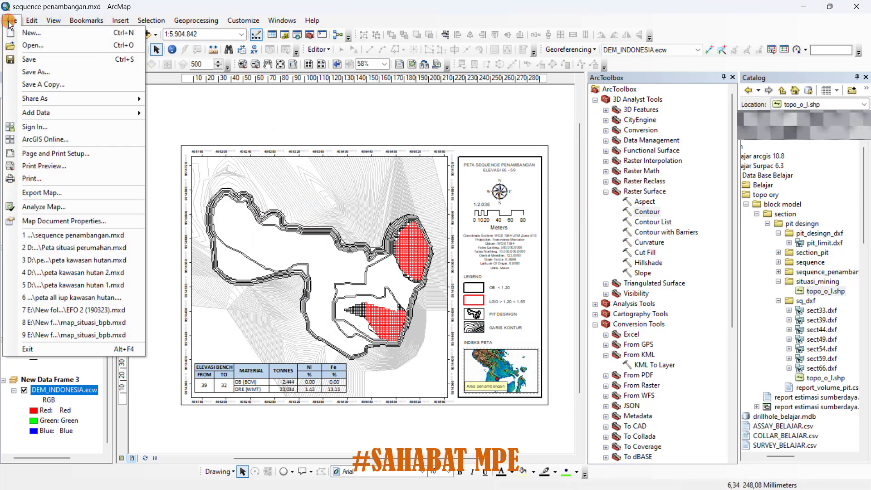
pyautogui.click(63, 193)
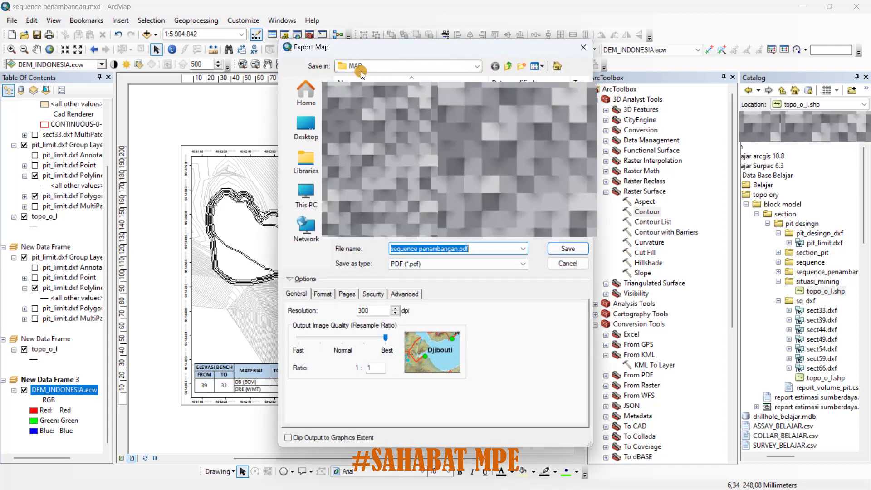
pyautogui.click(307, 93)
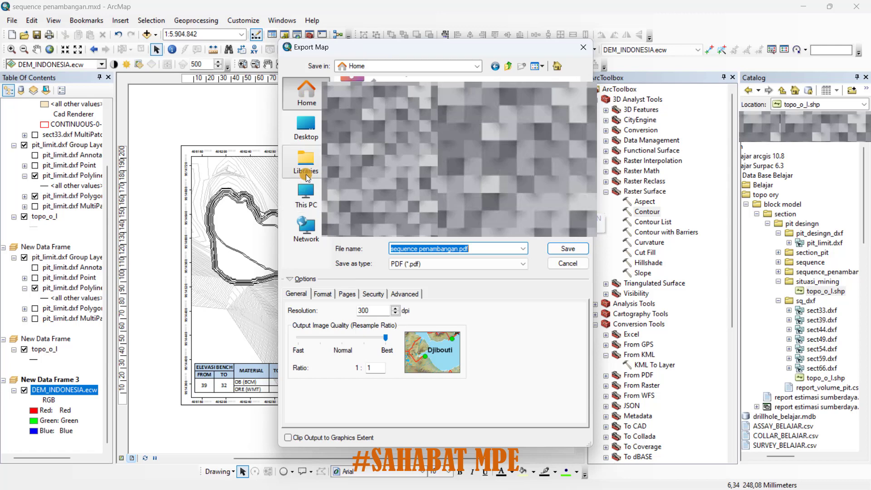
pyautogui.click(307, 193)
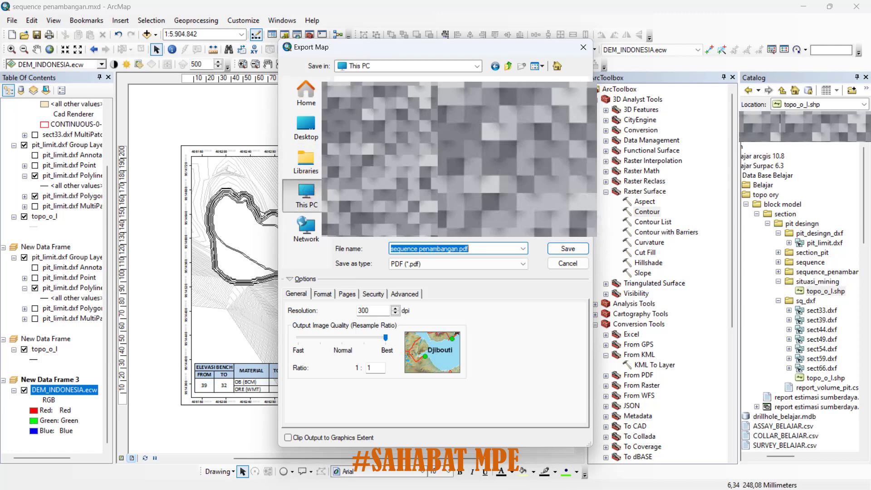
pyautogui.doubleClick(386, 136)
pyautogui.click(386, 136)
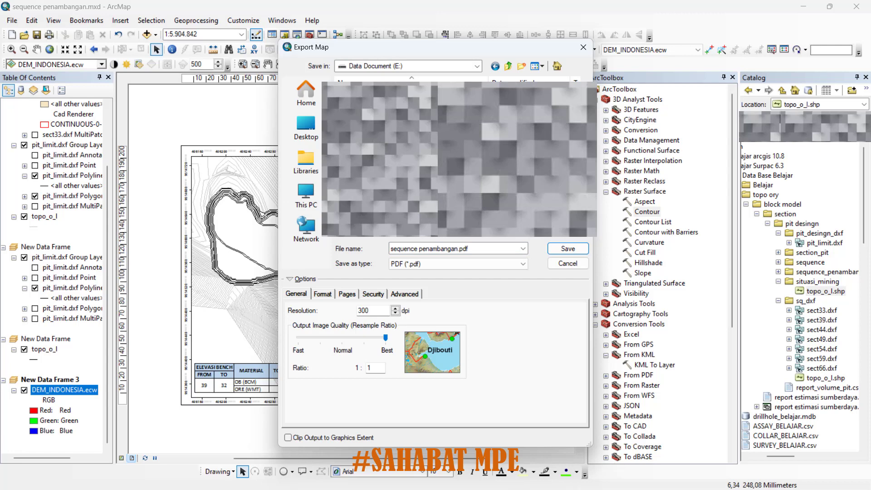
pyautogui.click(307, 193)
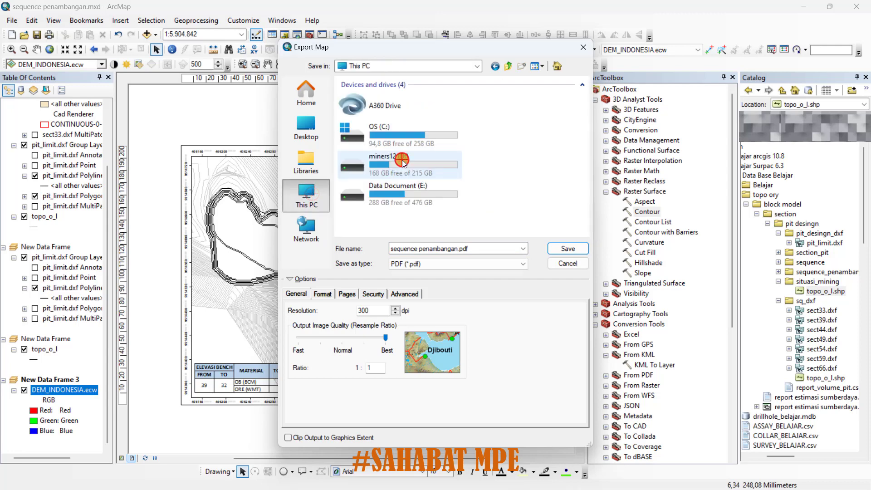
pyautogui.doubleClick(399, 164)
pyautogui.doubleClick(365, 181)
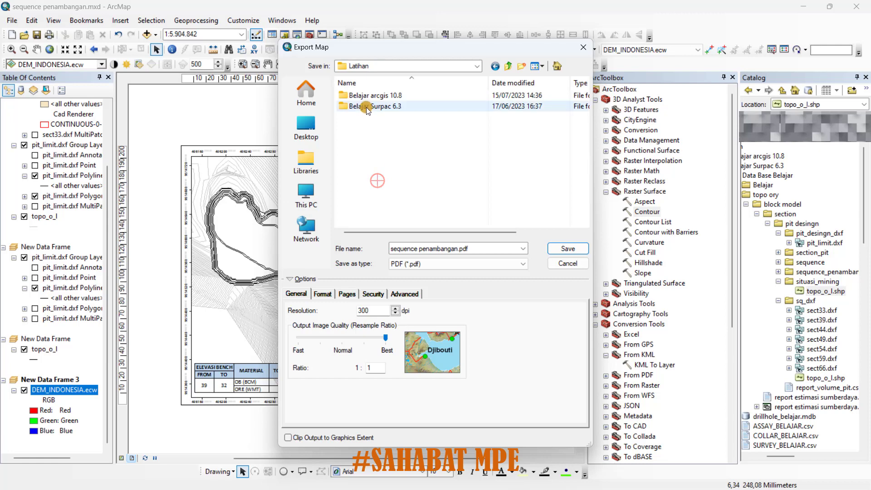
pyautogui.click(366, 108)
pyautogui.doubleClick(366, 108)
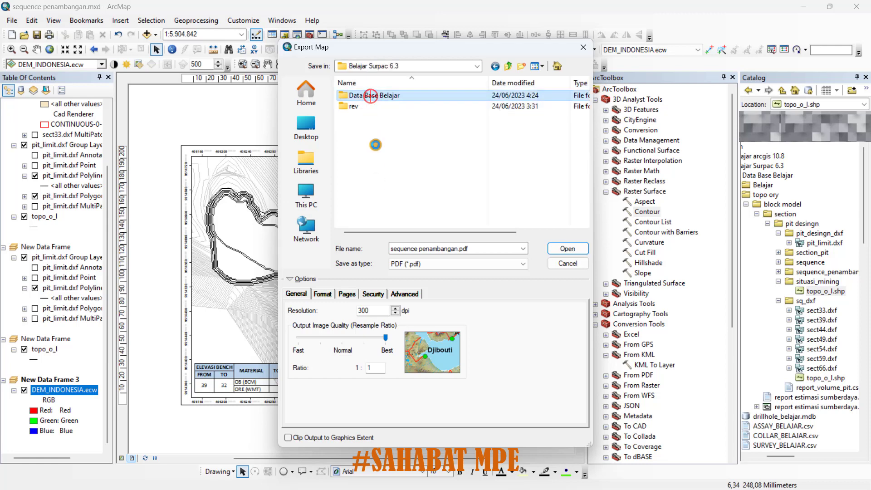
pyautogui.doubleClick(369, 96)
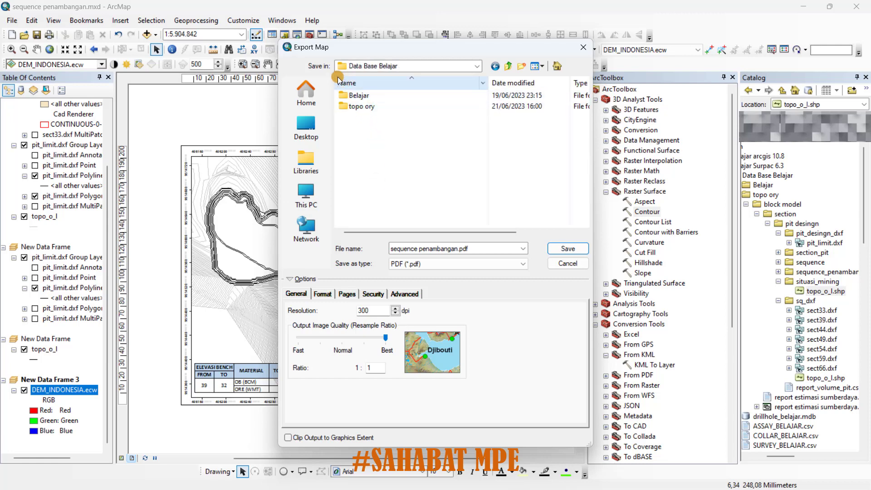
pyautogui.rightClick(426, 144)
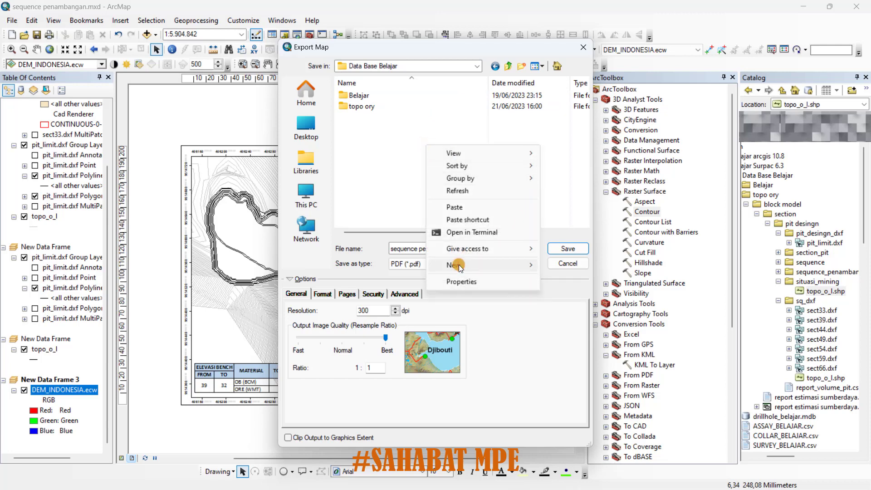
pyautogui.moveTo(458, 265)
pyautogui.click(583, 269)
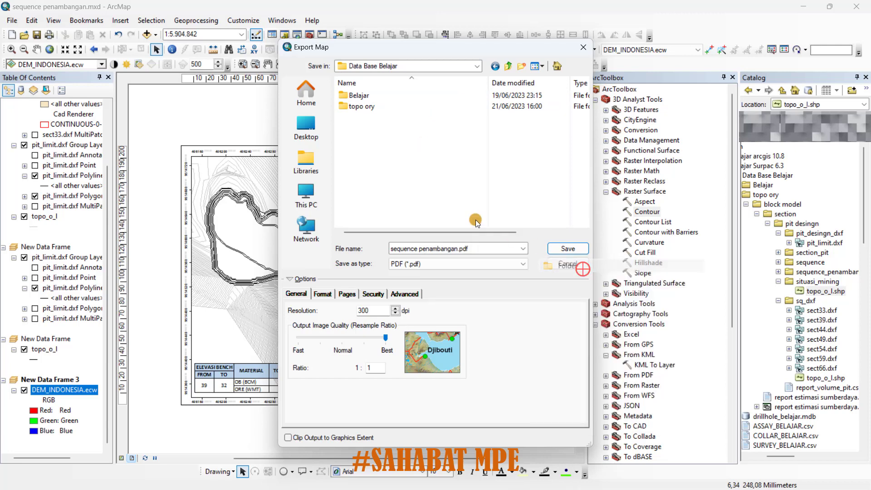
pyautogui.click(375, 156)
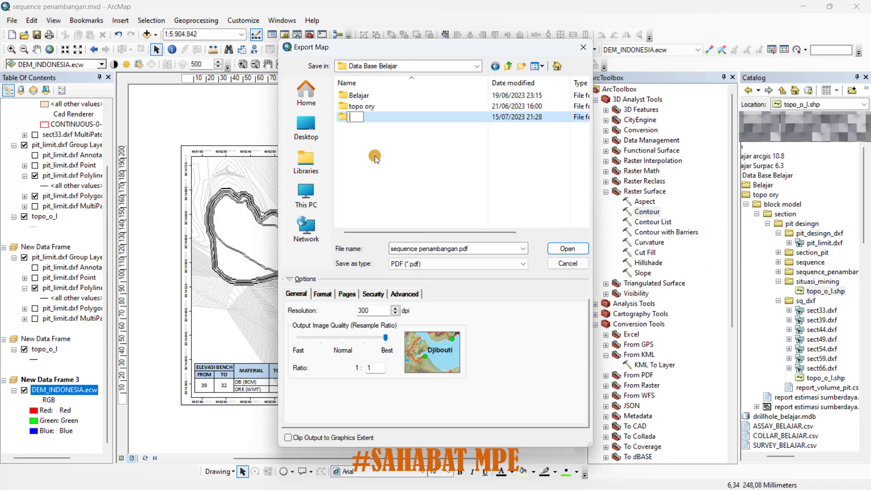
pyautogui.rightClick(368, 119)
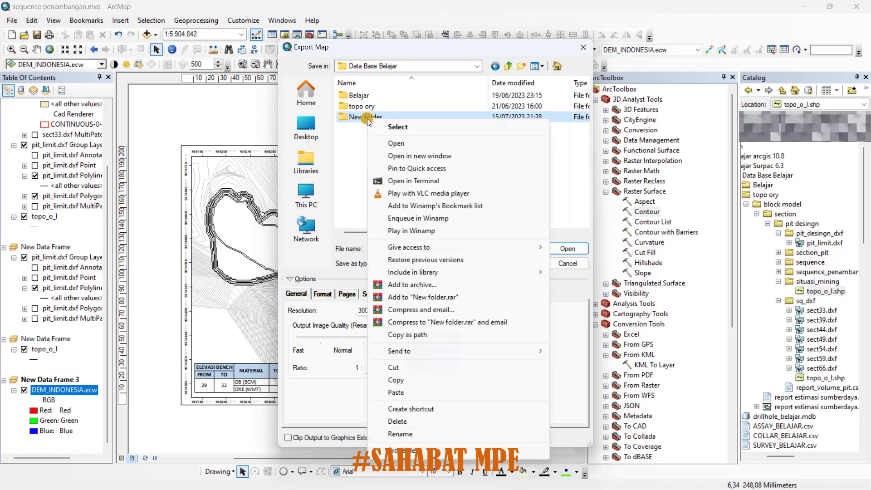
pyautogui.click(399, 421)
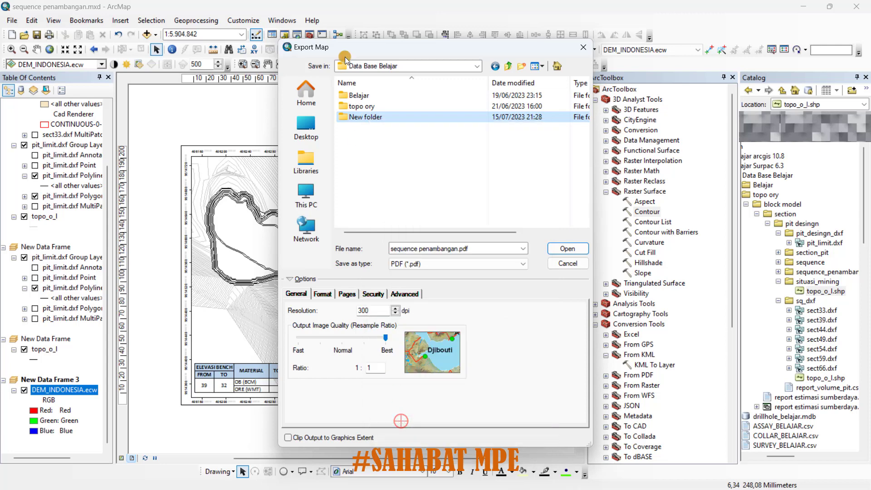
pyautogui.click(509, 64)
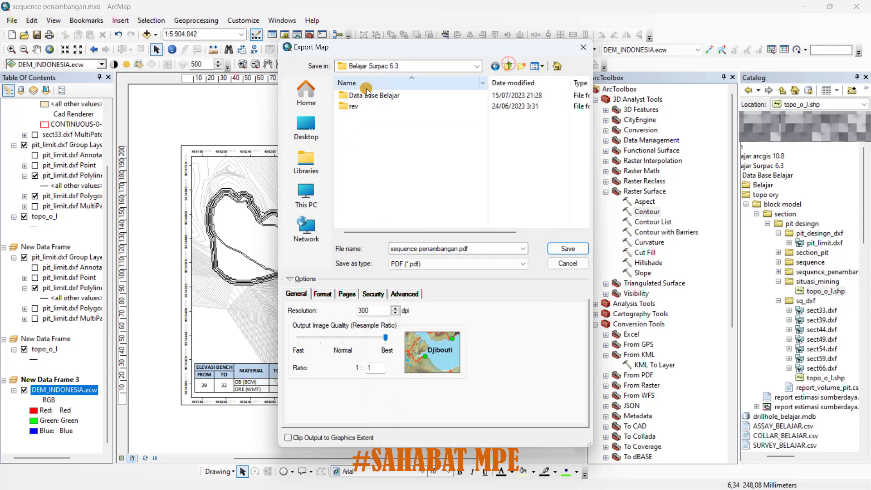
pyautogui.click(506, 67)
# Create a new folder named "Peta sq penambangan" inside the Belajar arcgis 10.8 folder
pyautogui.doubleClick(369, 95)
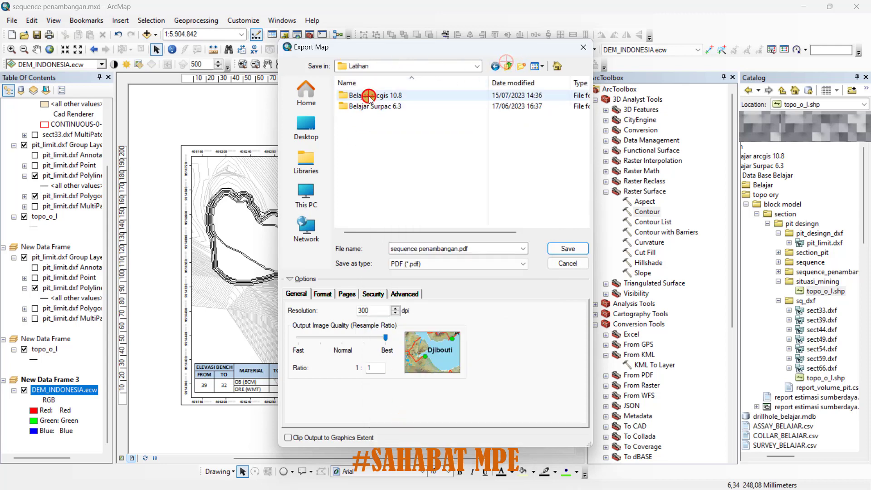
pyautogui.rightClick(392, 189)
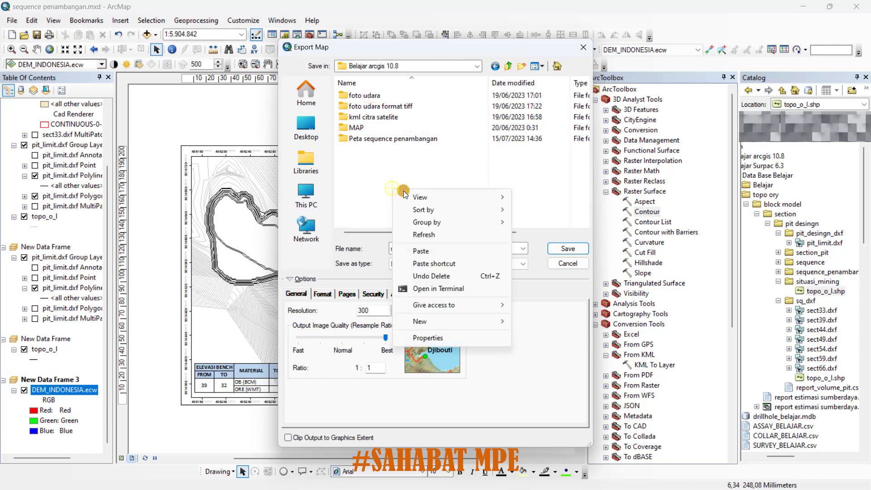
pyautogui.click(427, 326)
pyautogui.click(525, 322)
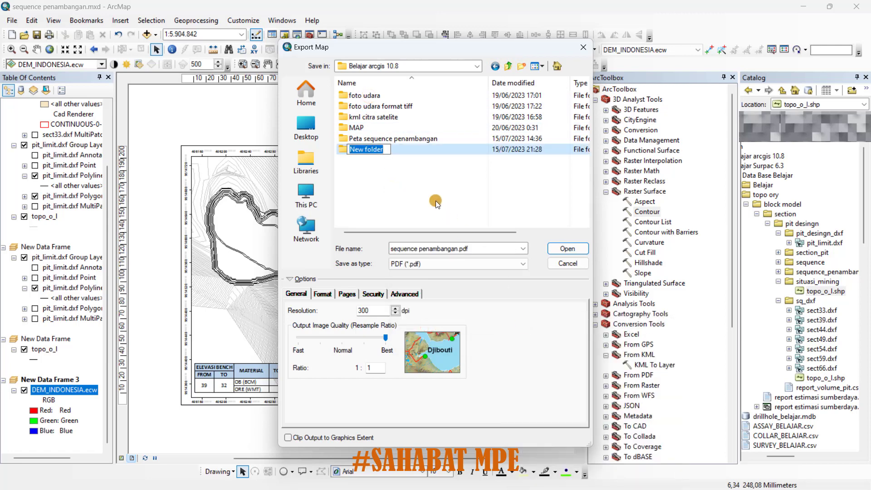
pyautogui.write('Peta se')
pyautogui.press('BackSpace')
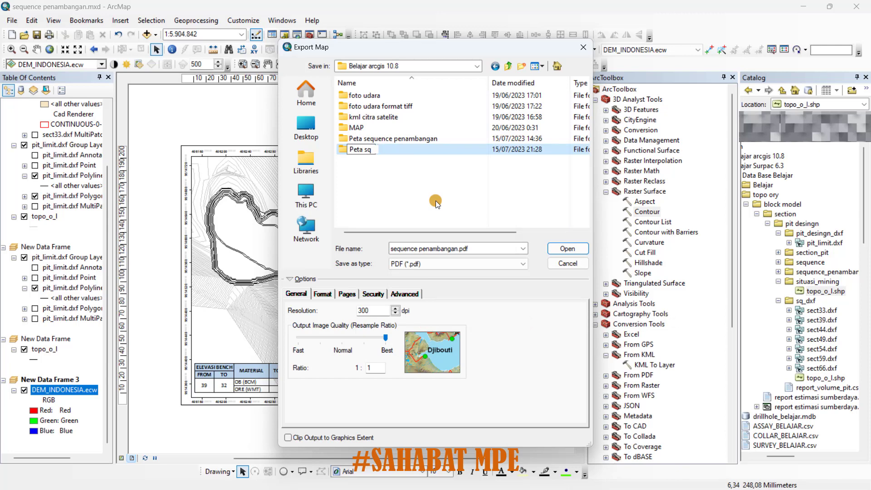
pyautogui.write('q')
pyautogui.press('BackSpace')
pyautogui.write('ec')
pyautogui.press('BackSpace')
pyautogui.write('q')
pyautogui.press('BackSpace')
pyautogui.press('BackSpace')
pyautogui.write('q_pe')
pyautogui.press('BackSpace')
pyautogui.press('BackSpace')
pyautogui.press('BackSpace')
pyautogui.write('penambangan')
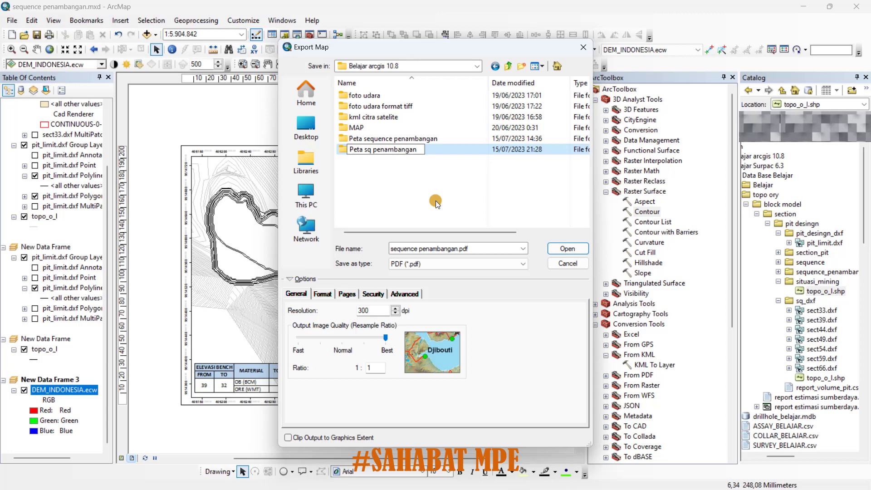
pyautogui.click(429, 172)
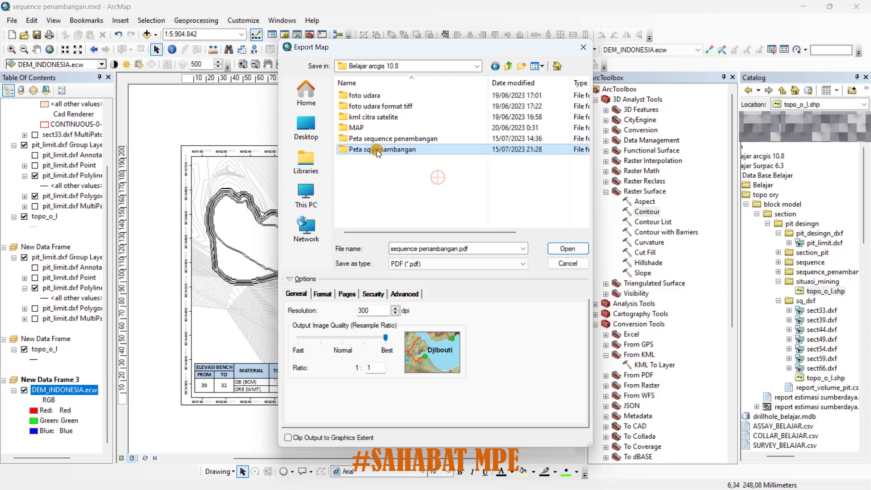
# Export the map as a PDF named "sq elev 66 - 59" into the Peta sq penambangan folder
pyautogui.doubleClick(377, 149)
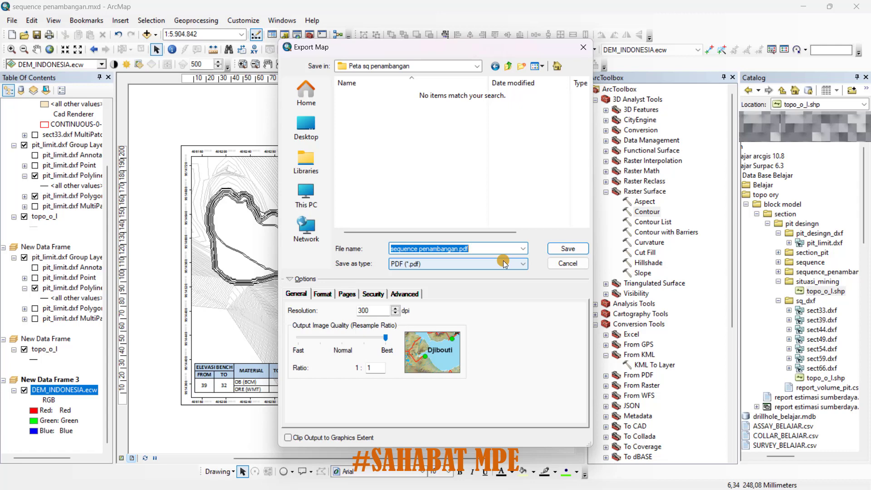
pyautogui.write('se')
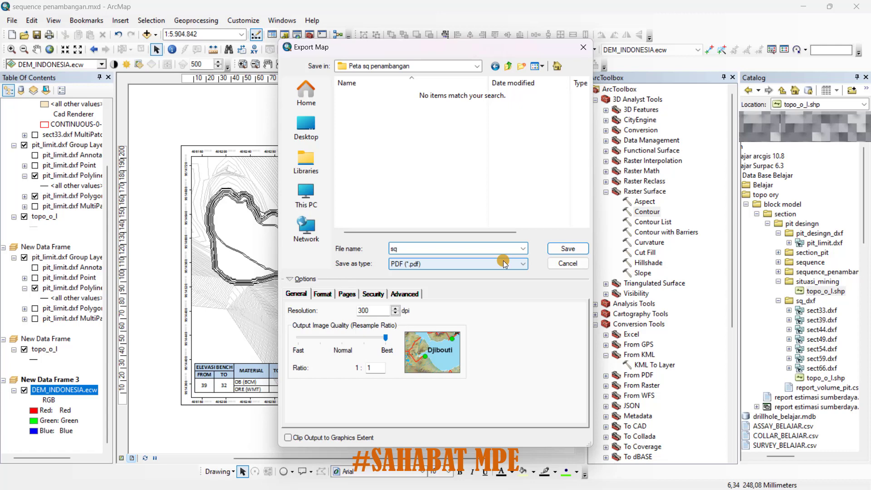
pyautogui.write('_e')
pyautogui.write('lev')
pyautogui.press('BackSpace')
pyautogui.press('BackSpace')
pyautogui.press('BackSpace')
pyautogui.press('BackSpace')
pyautogui.press('BackSpace')
pyautogui.press('BackSpace')
pyautogui.write('q elev 66 - 59')
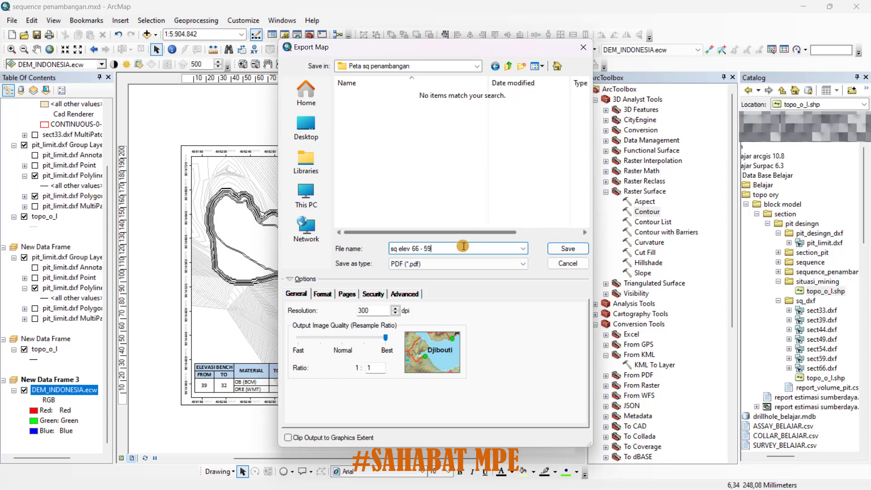
pyautogui.click(567, 248)
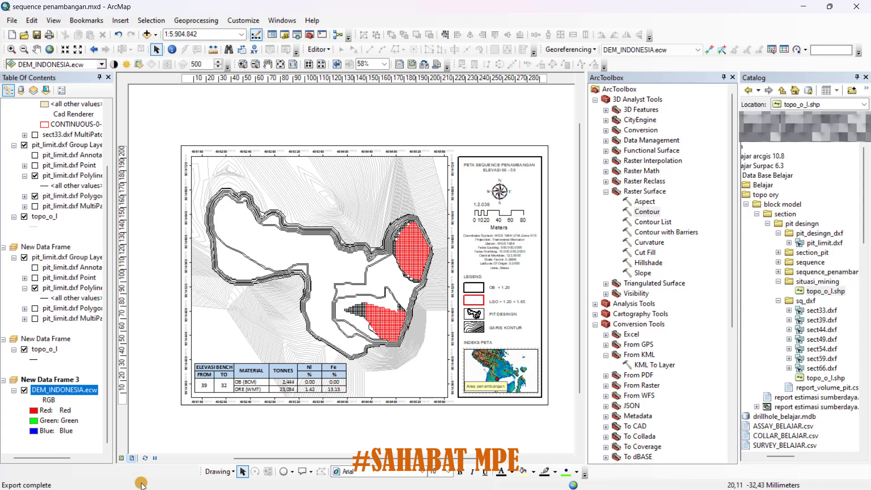
# Switch to File Explorer, open the exported "sq elev 66 - 59" PDF from D: > Latihan > Belajar arcgis 10.8 > Peta sq penambangan and examine the map
pyautogui.press('super')
pyautogui.moveTo(91, 479)
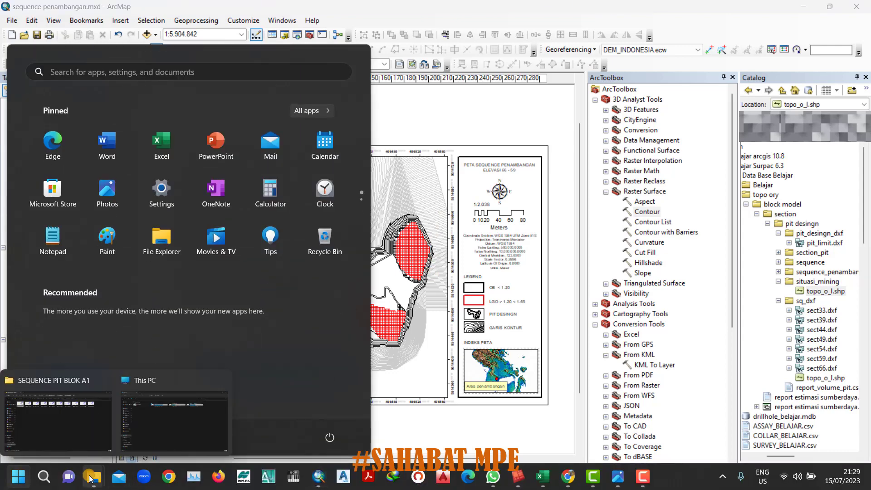
pyautogui.click(174, 420)
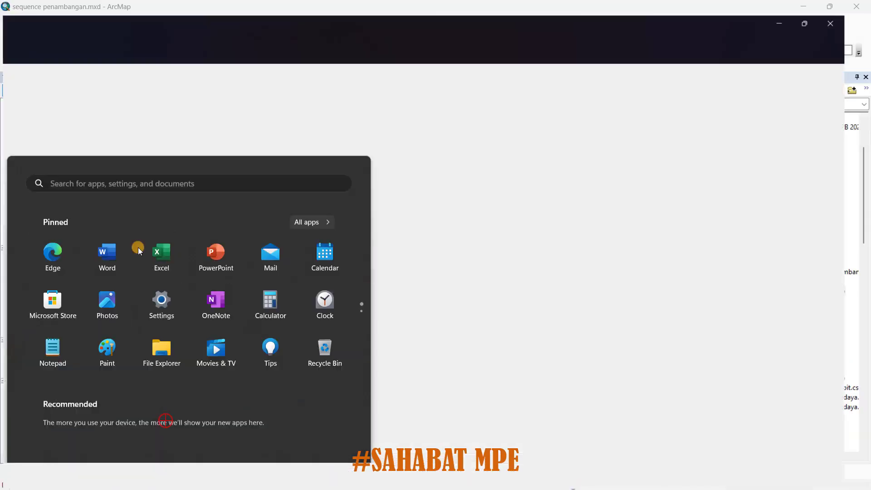
pyautogui.doubleClick(455, 114)
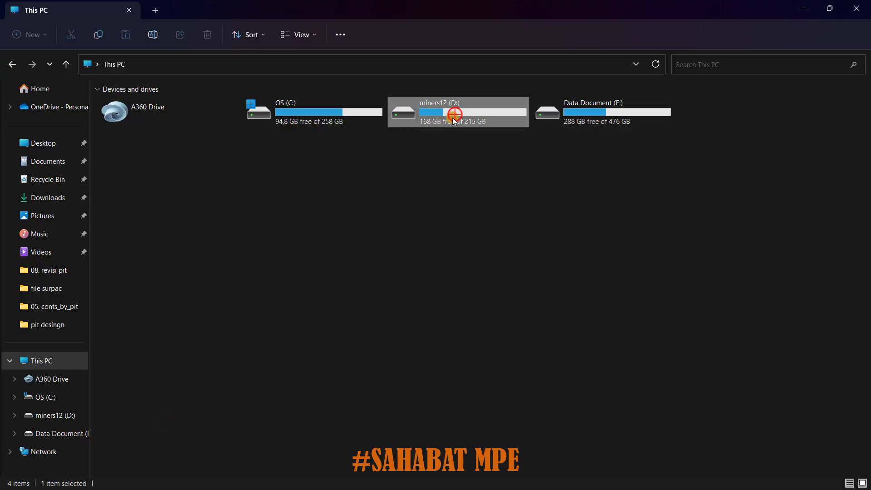
pyautogui.doubleClick(140, 255)
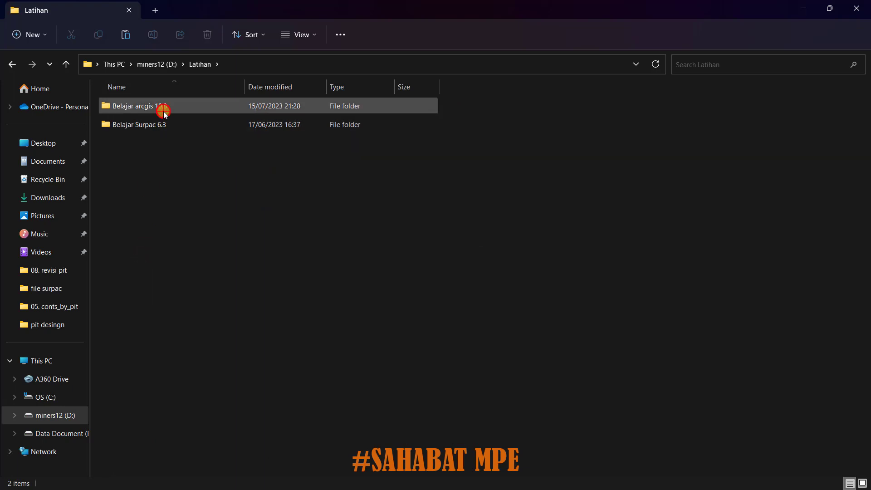
pyautogui.doubleClick(163, 108)
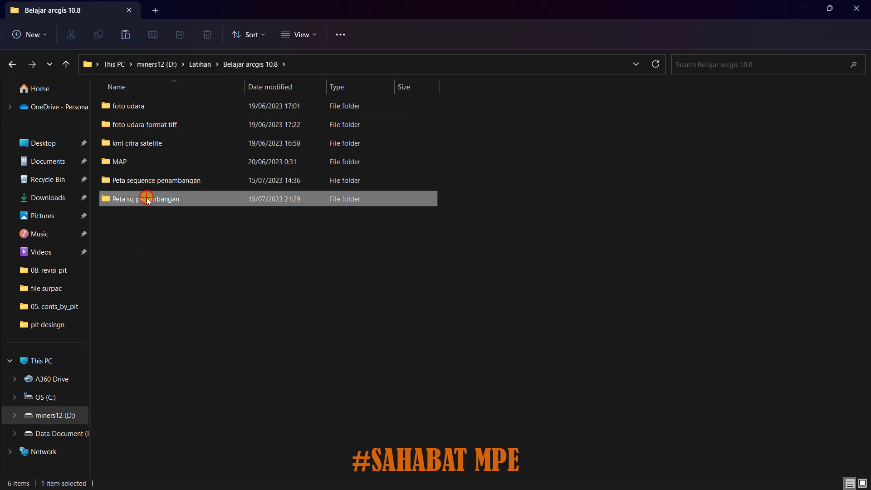
pyautogui.doubleClick(146, 198)
pyautogui.click(162, 108)
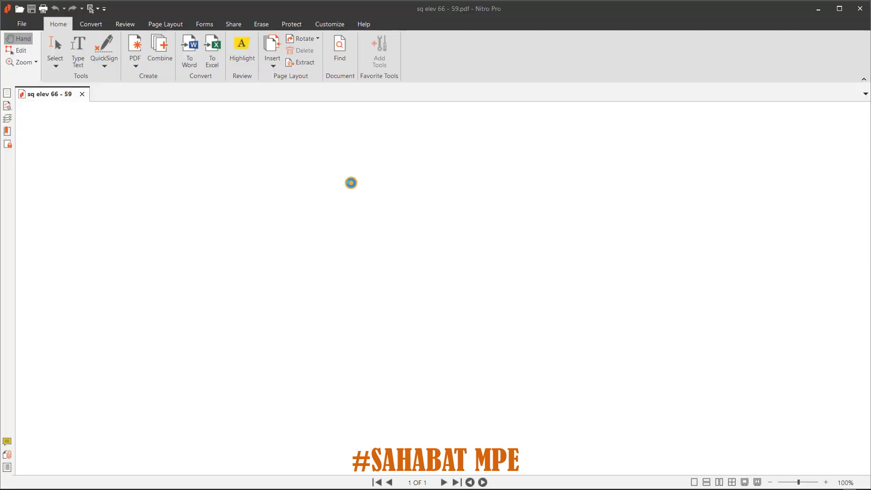
pyautogui.scroll(-1, 477, 263)
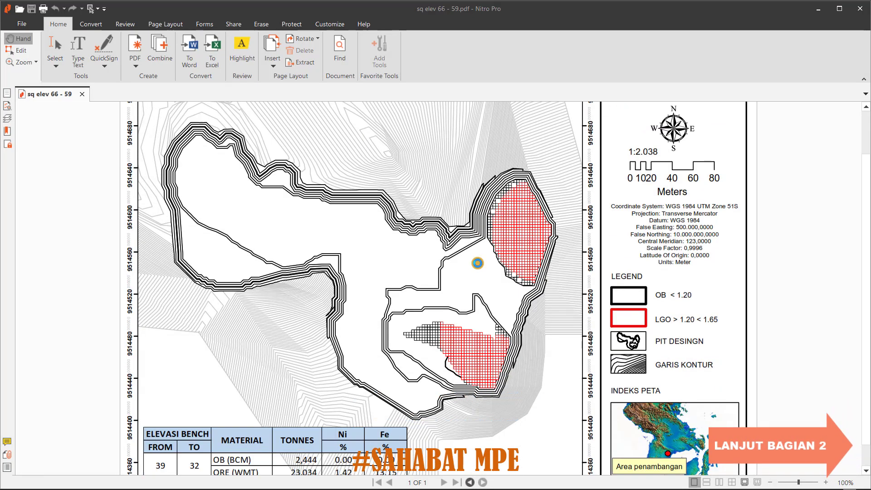